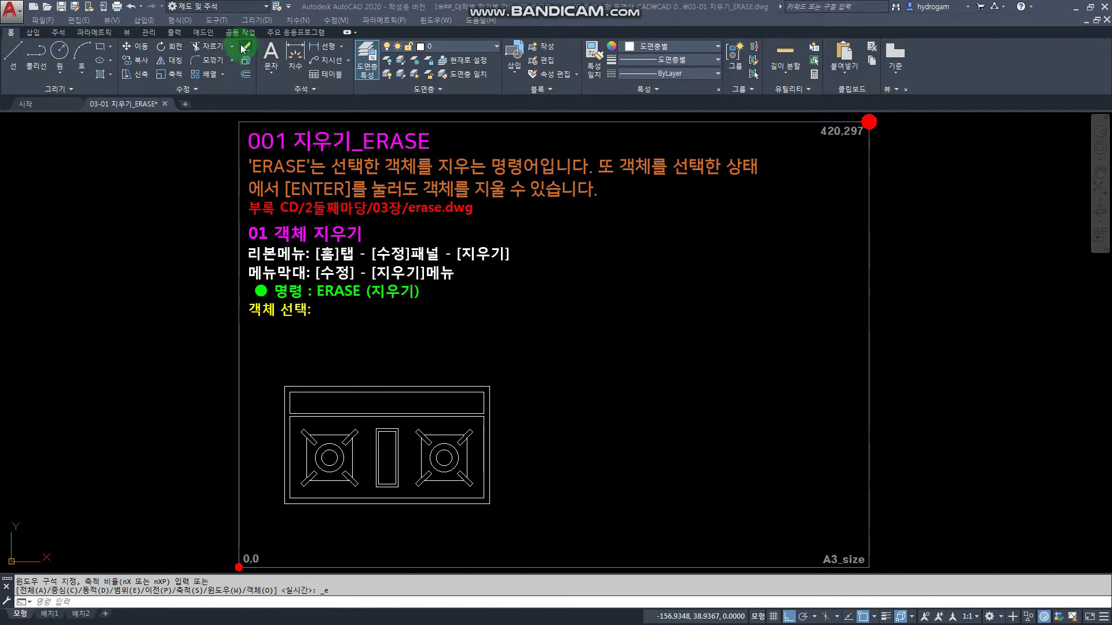
click(326, 21)
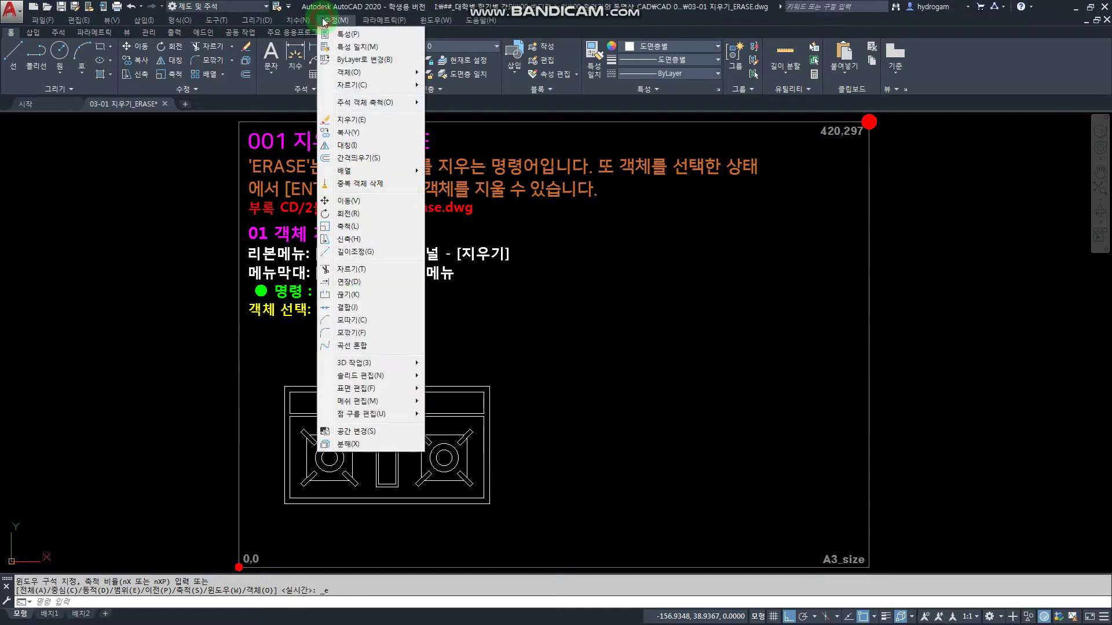
click(352, 120)
click(2, 323)
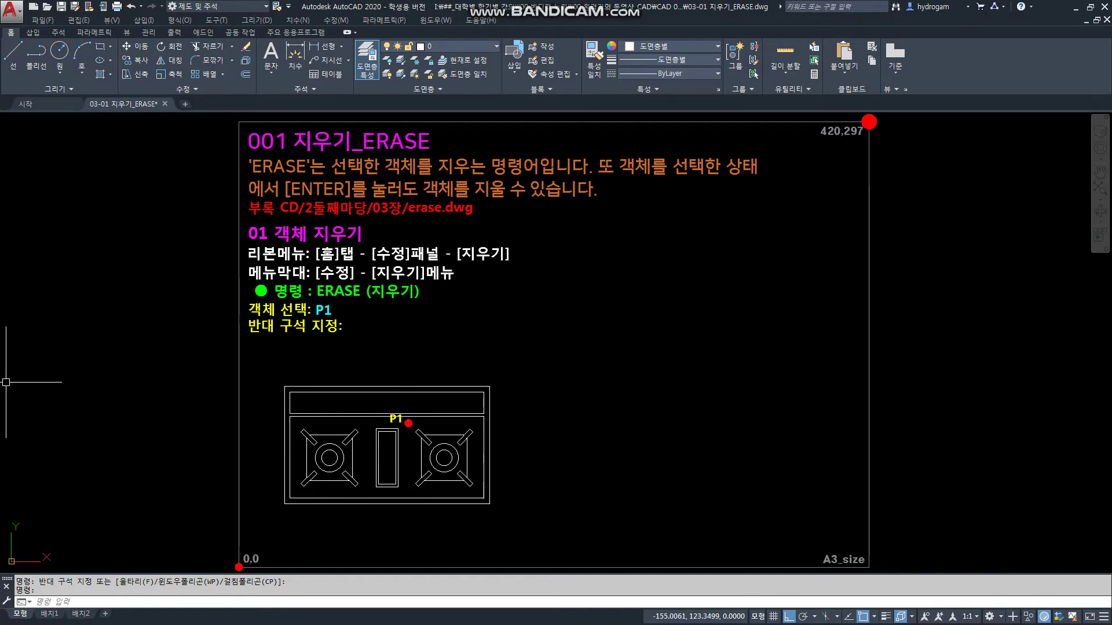
key(ctrl+z)
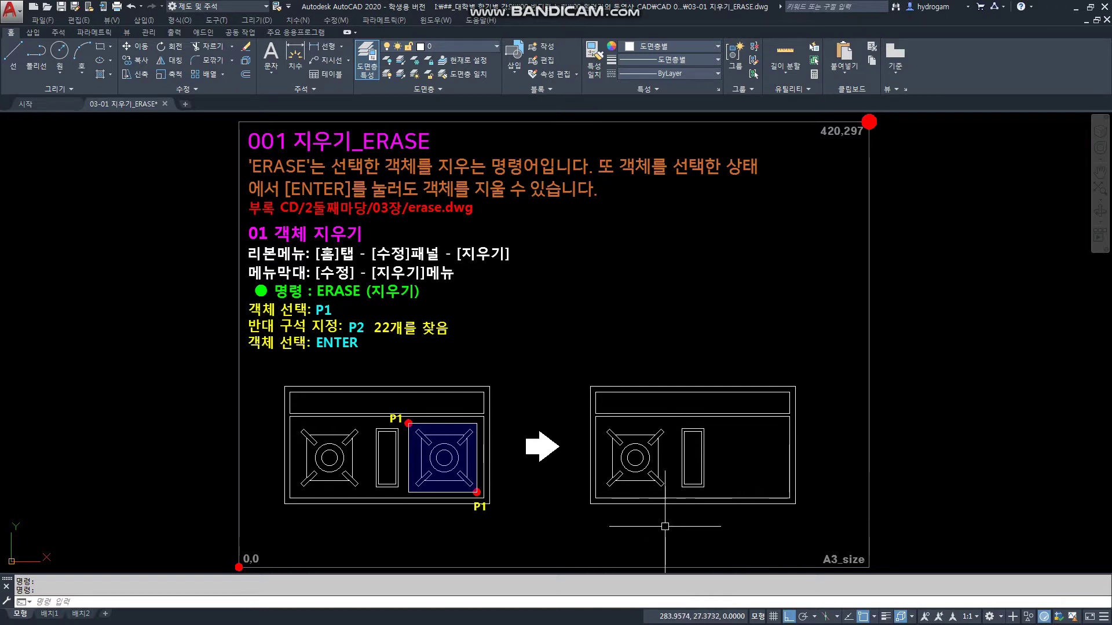
Step: Erase the burner of the second stove drawing with the ERASE command and a selection window, and undo the erasure
text(e)
key(Return)
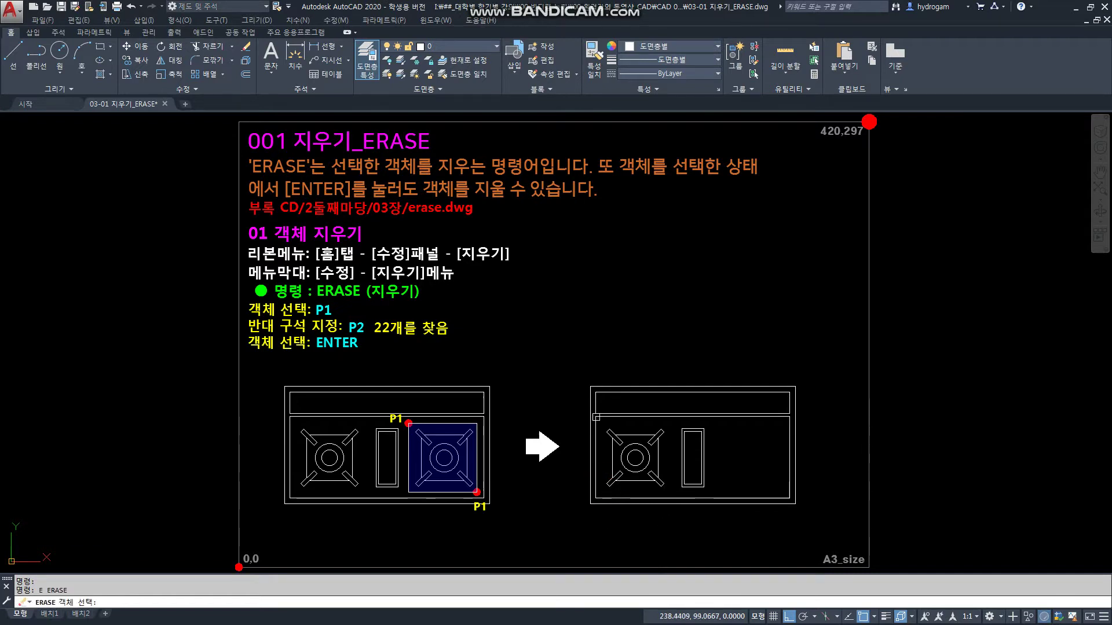
click(602, 423)
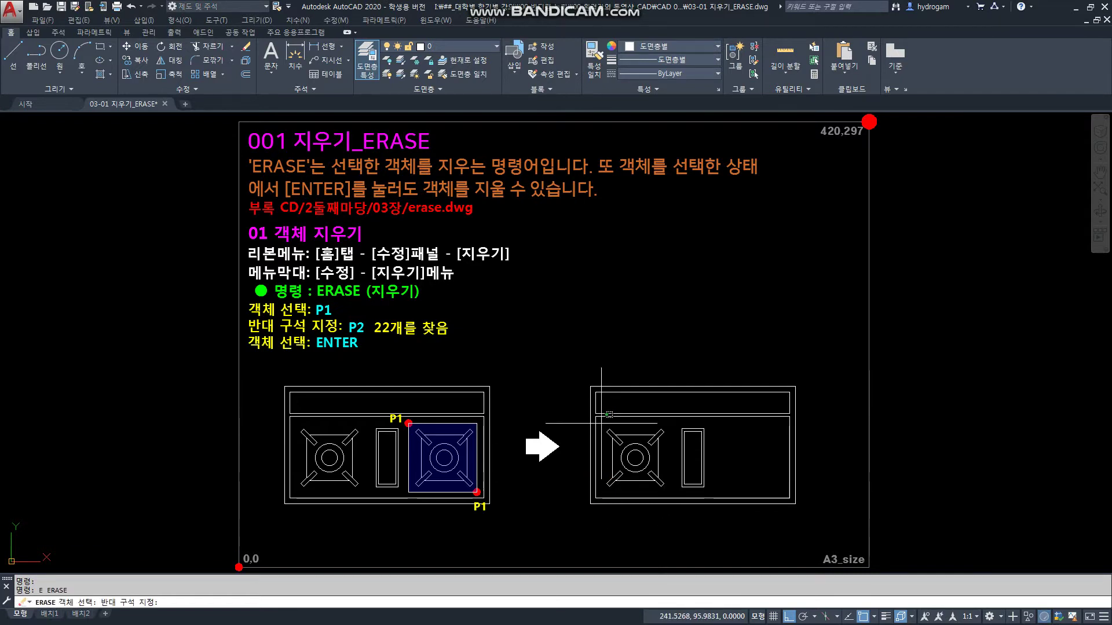
click(669, 491)
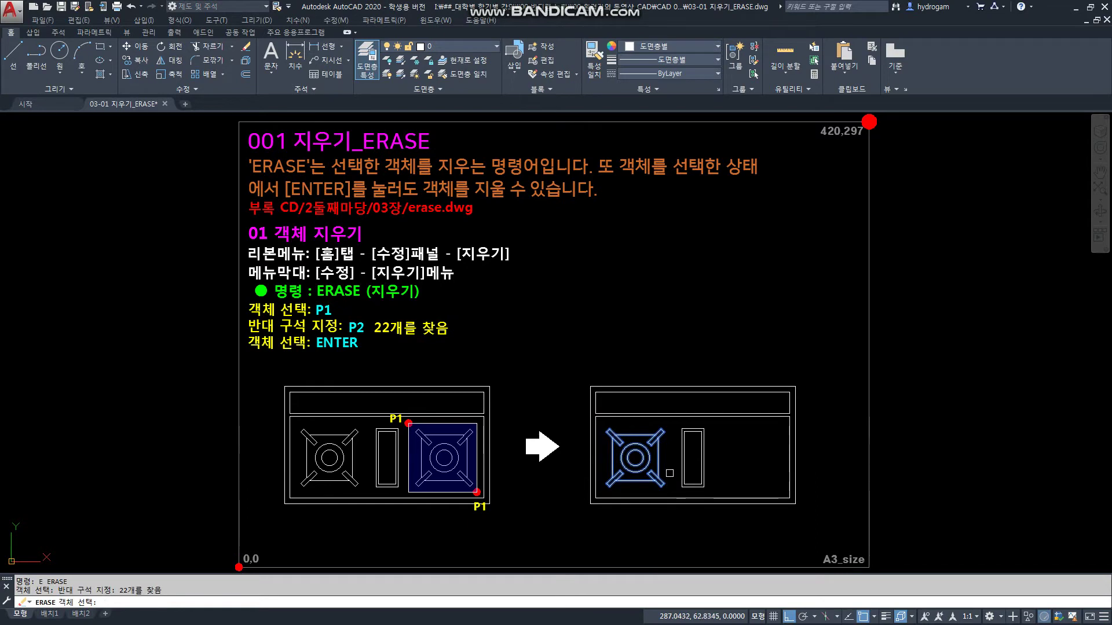
key(Return)
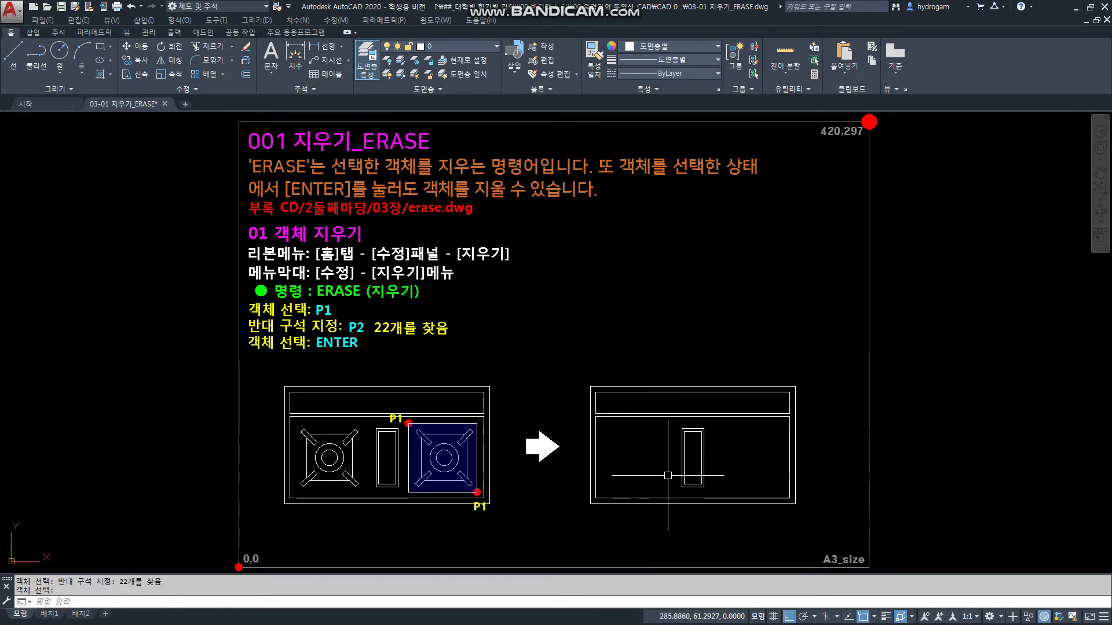
key(ctrl+z)
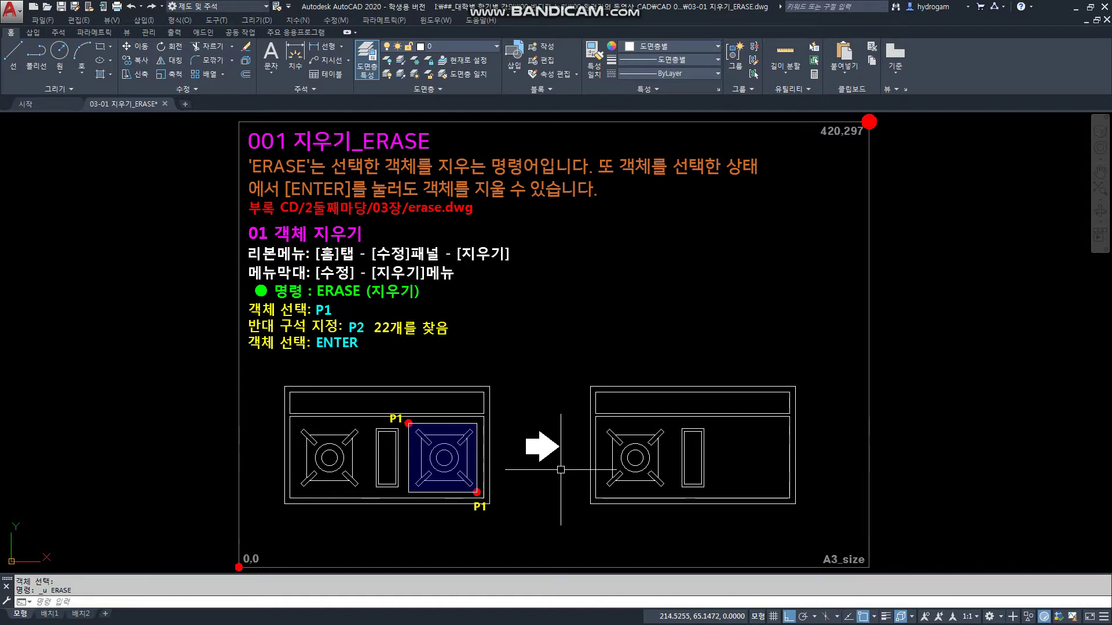
Step: Window-select the second stove's burner before any command, delete the selection, and undo the deletion
click(602, 422)
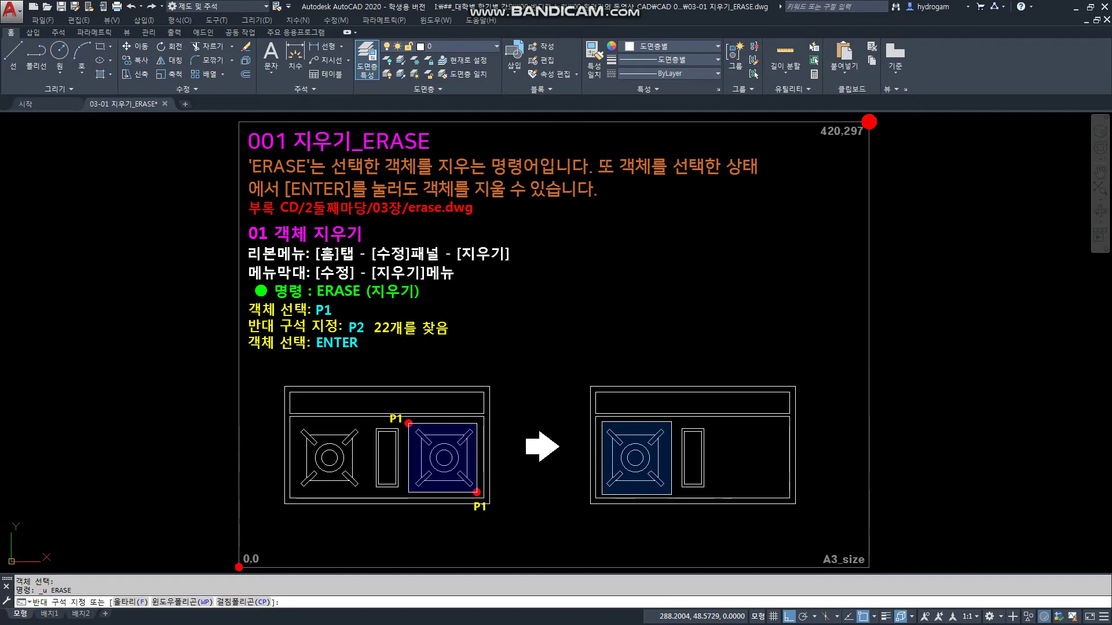
click(663, 491)
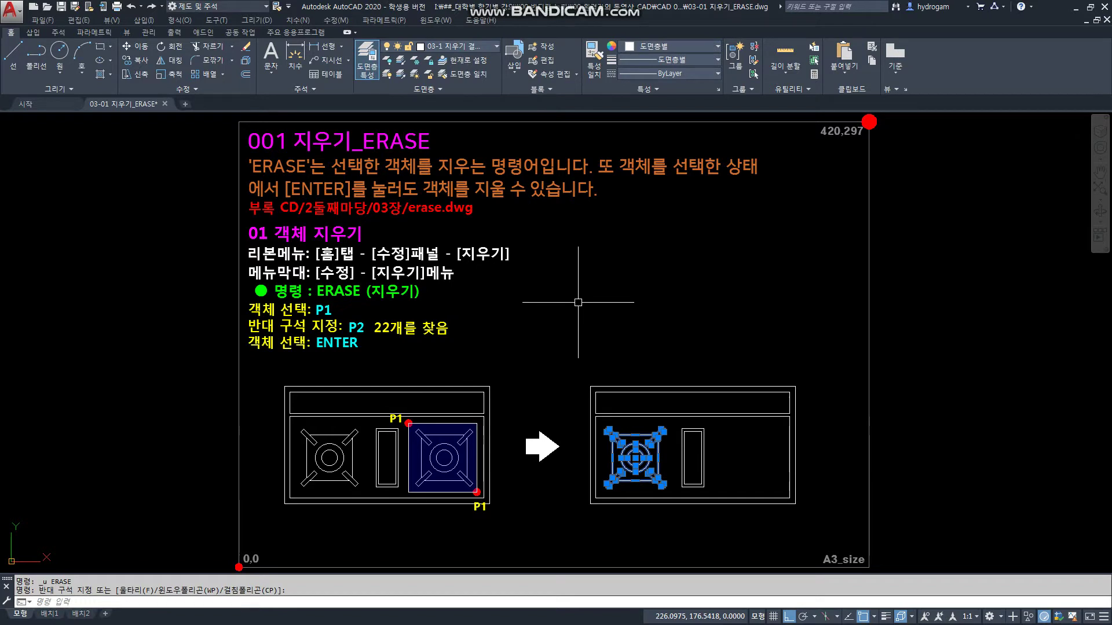
key(Delete)
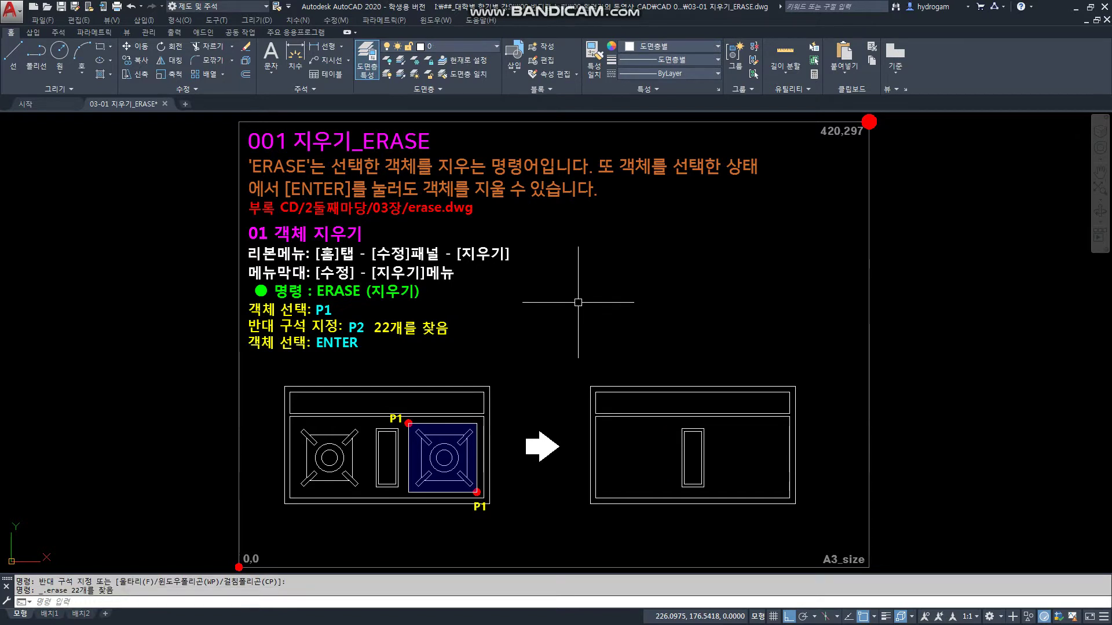
key(ctrl+z)
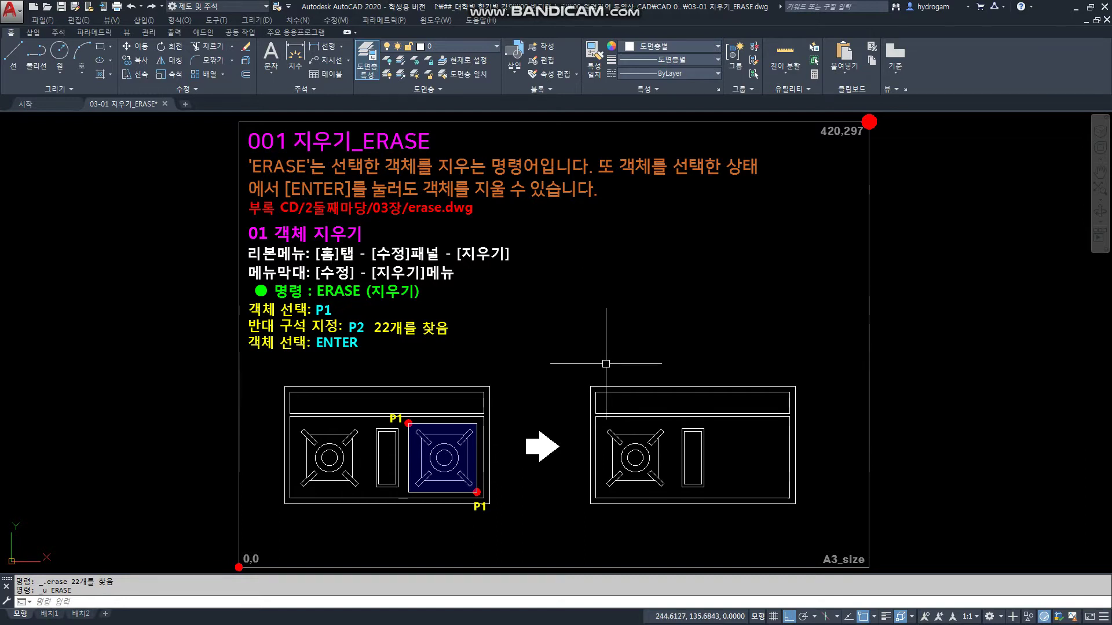
Step: Select all the parts of the second stove's burner with a window and erase the preselected objects
click(600, 423)
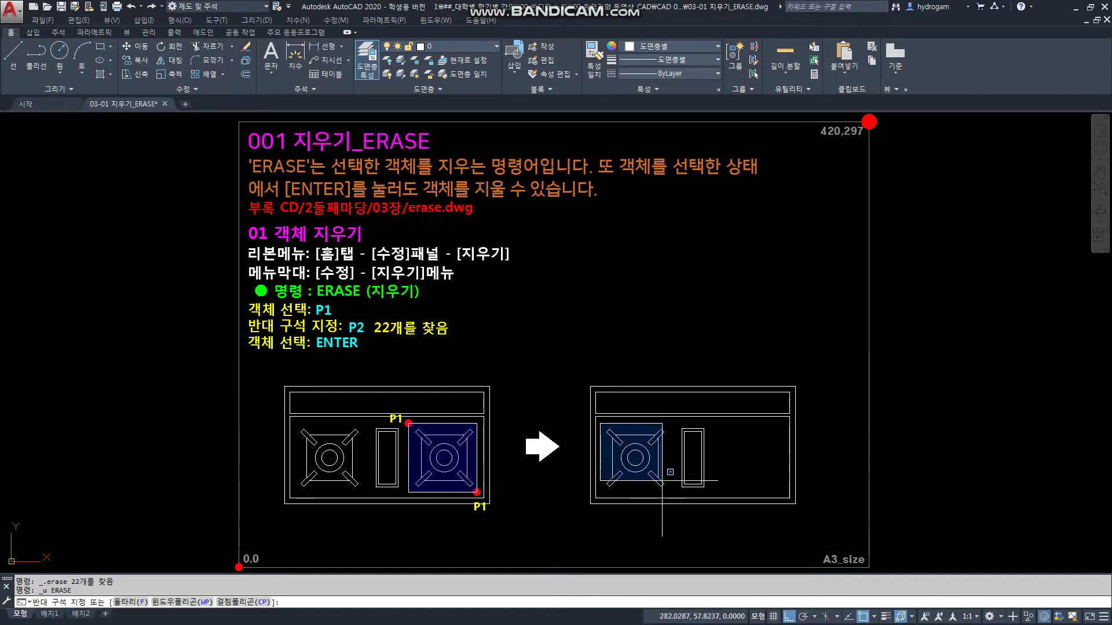
click(676, 496)
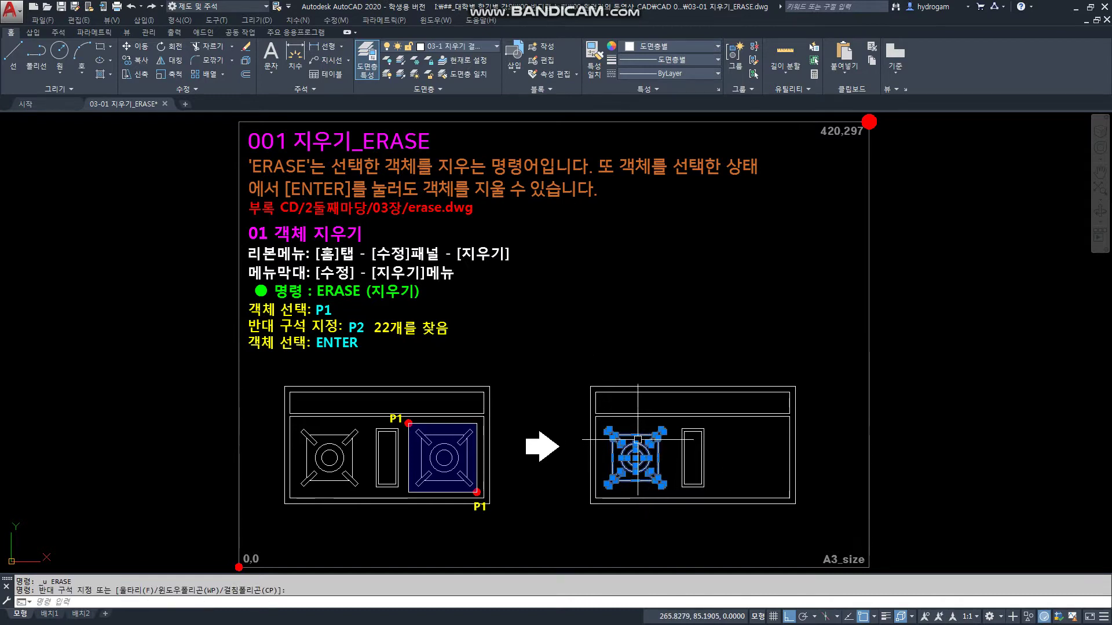
right_click(639, 441)
key(Escape)
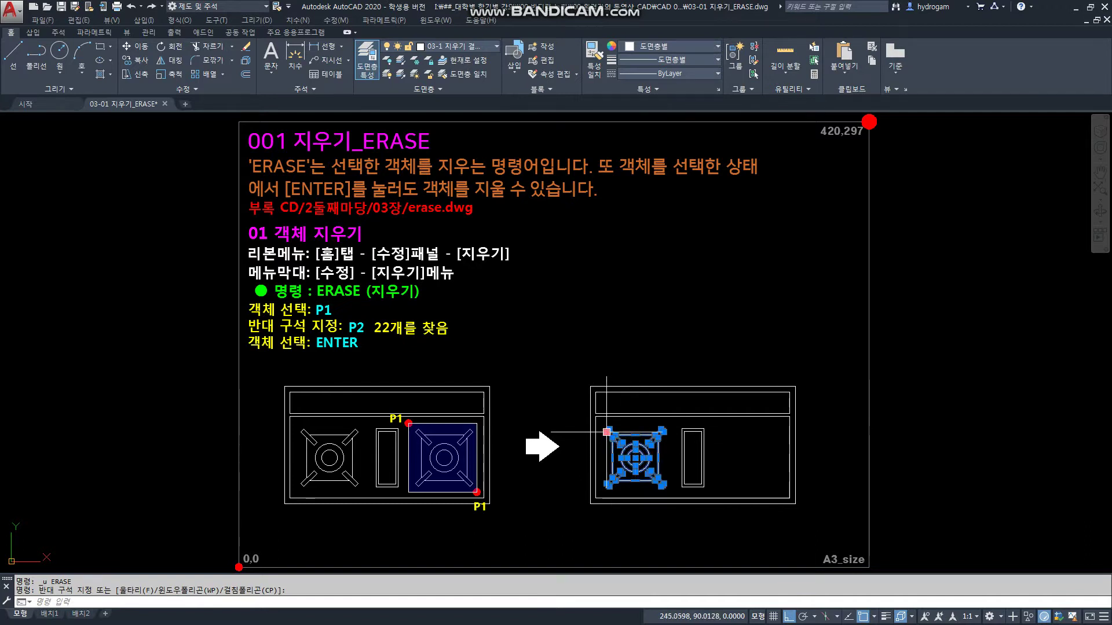
right_click(606, 432)
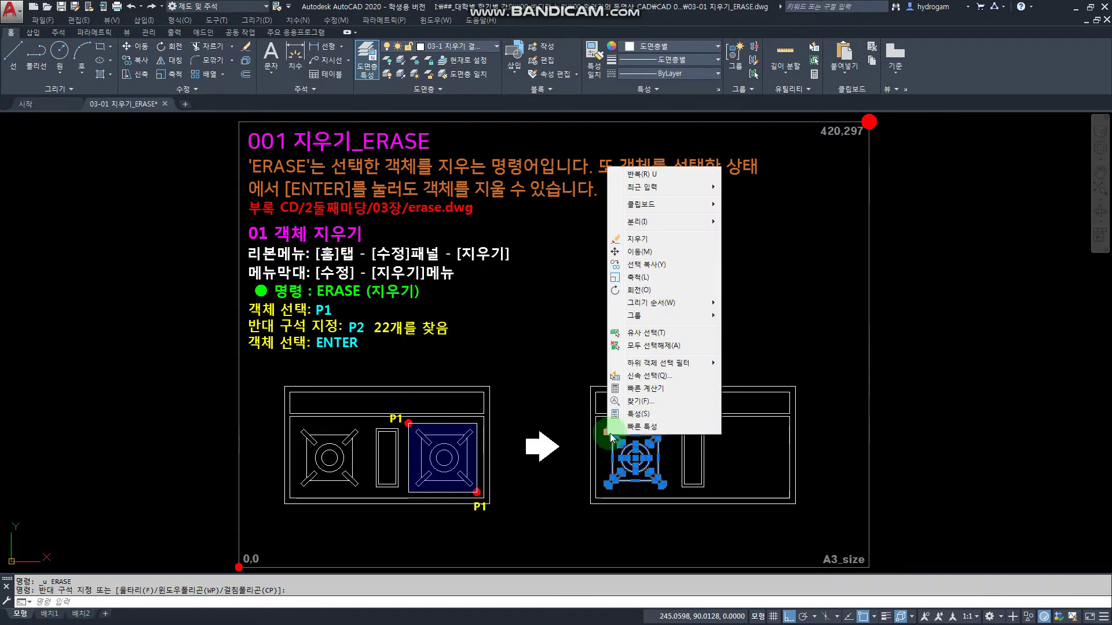
click(636, 242)
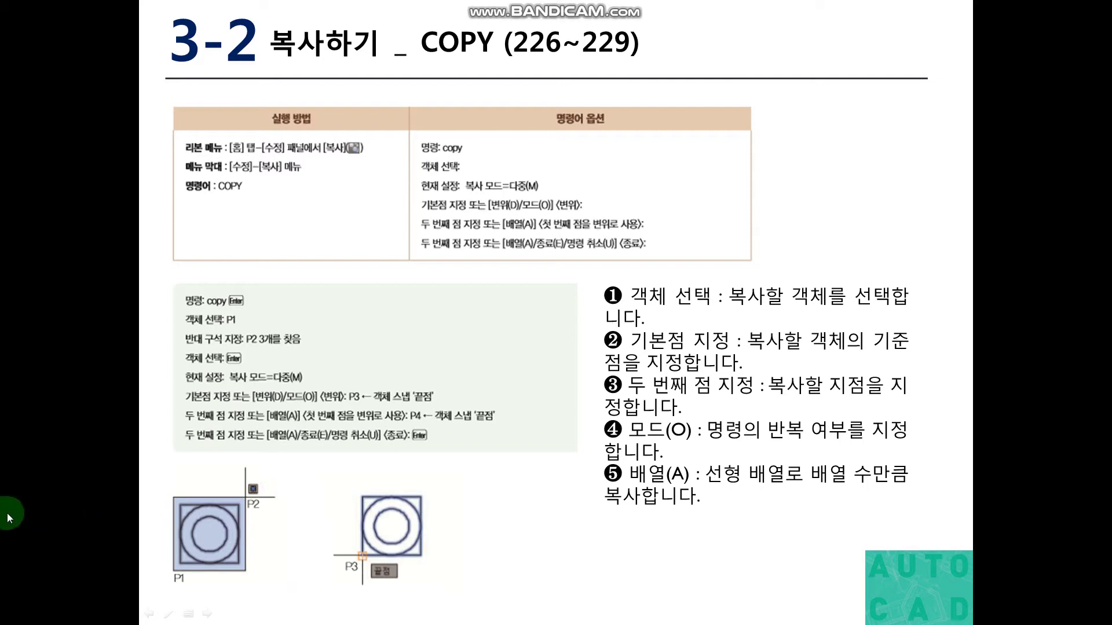
Step: Switch from the COPY slide to AutoCAD with the 03-02 복사하기_COPY drawing and locate the Copy command
key(alt+Tab)
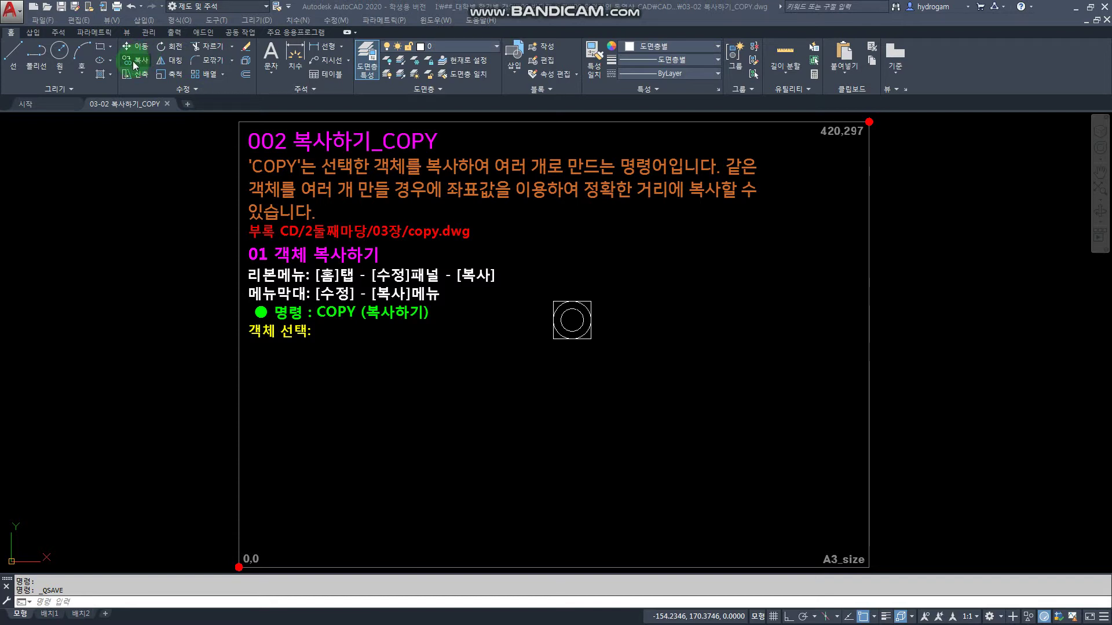
click(341, 22)
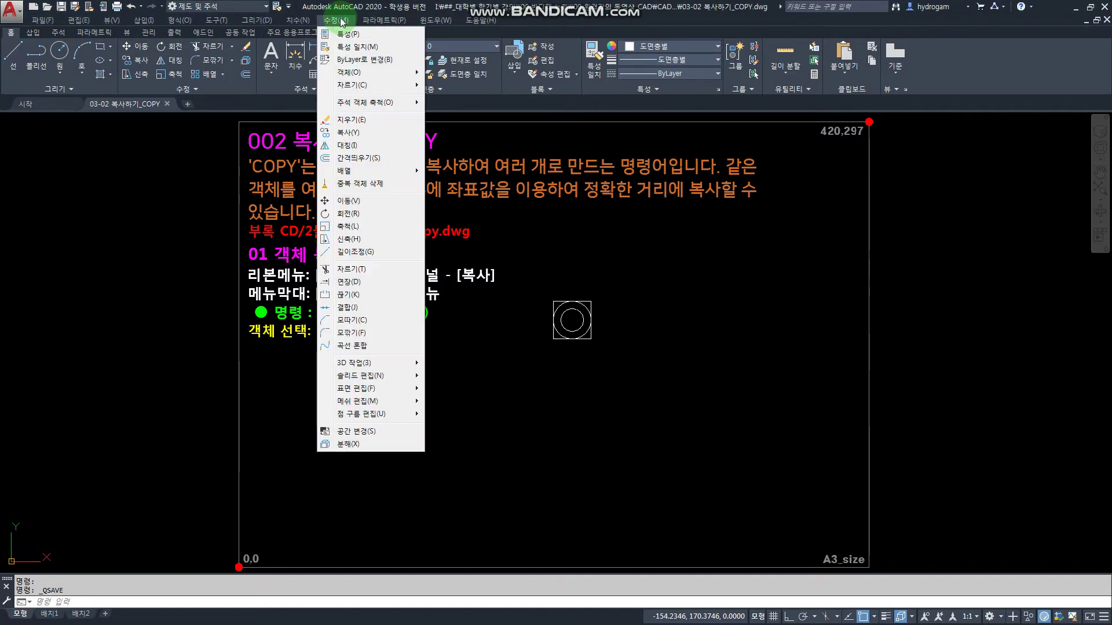
click(351, 133)
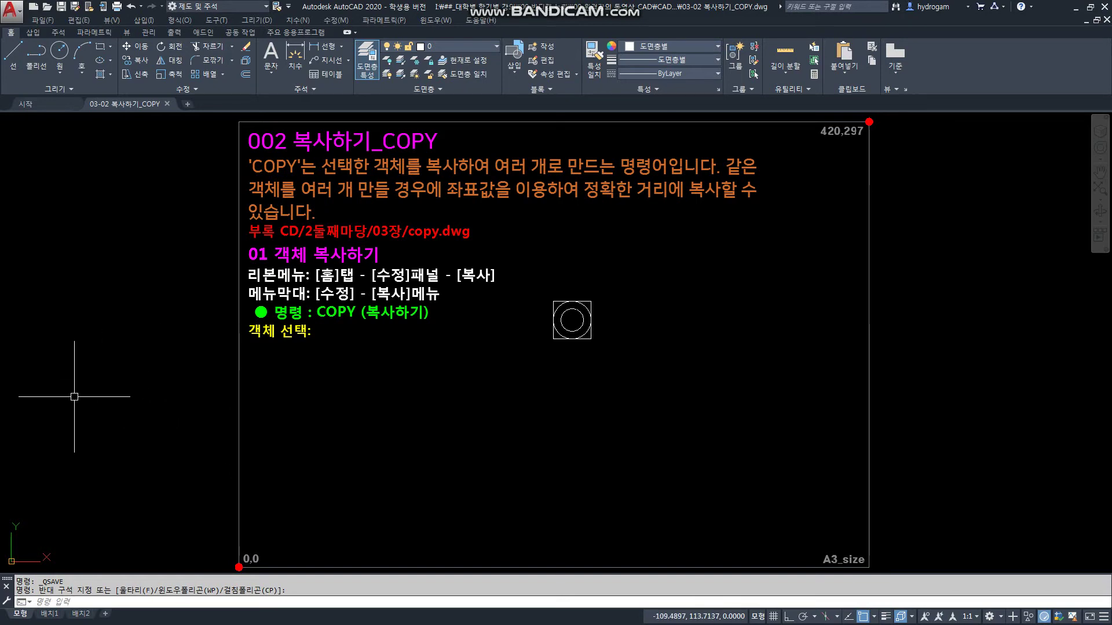
Step: Undo the layer changes that displayed the COPY example's instructions and figures
key(ctrl+z)
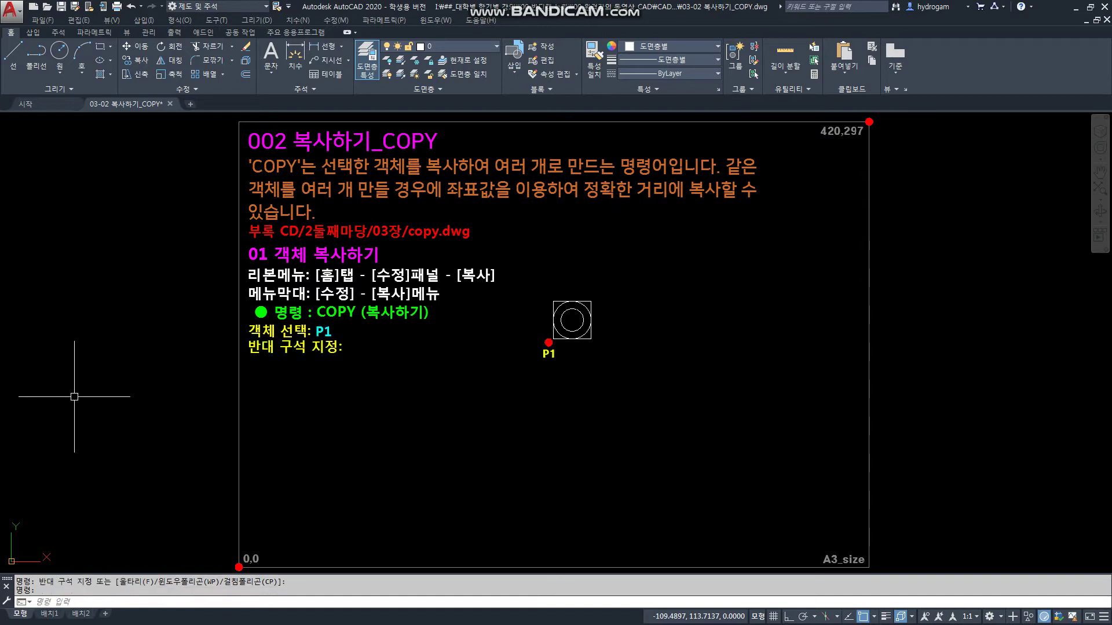
key(ctrl+z)
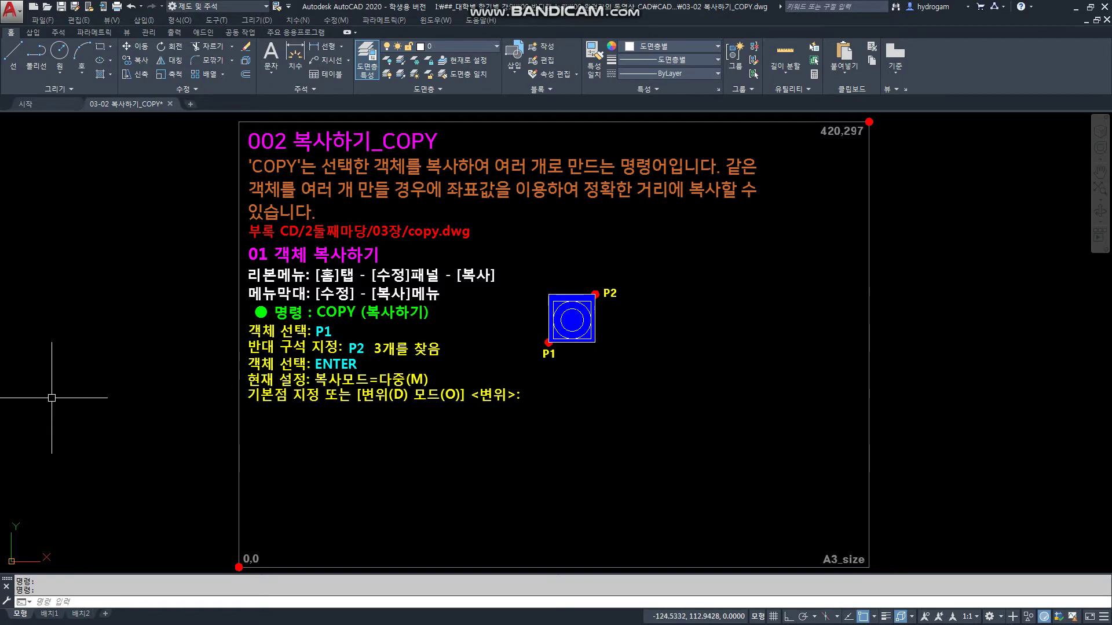
key(ctrl+z)
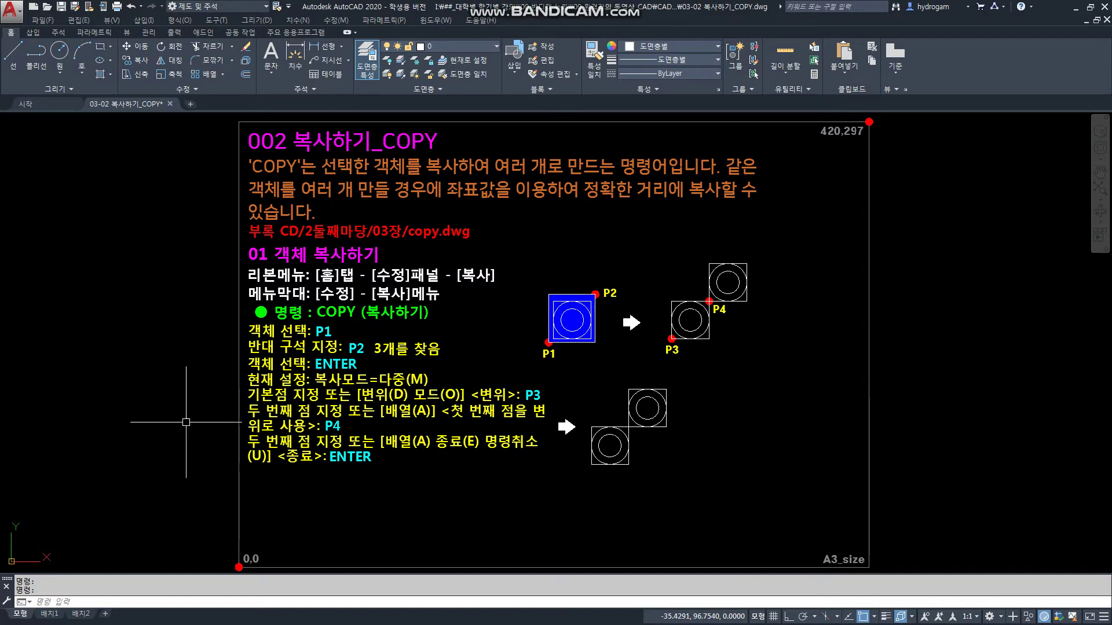
key(ctrl+z)
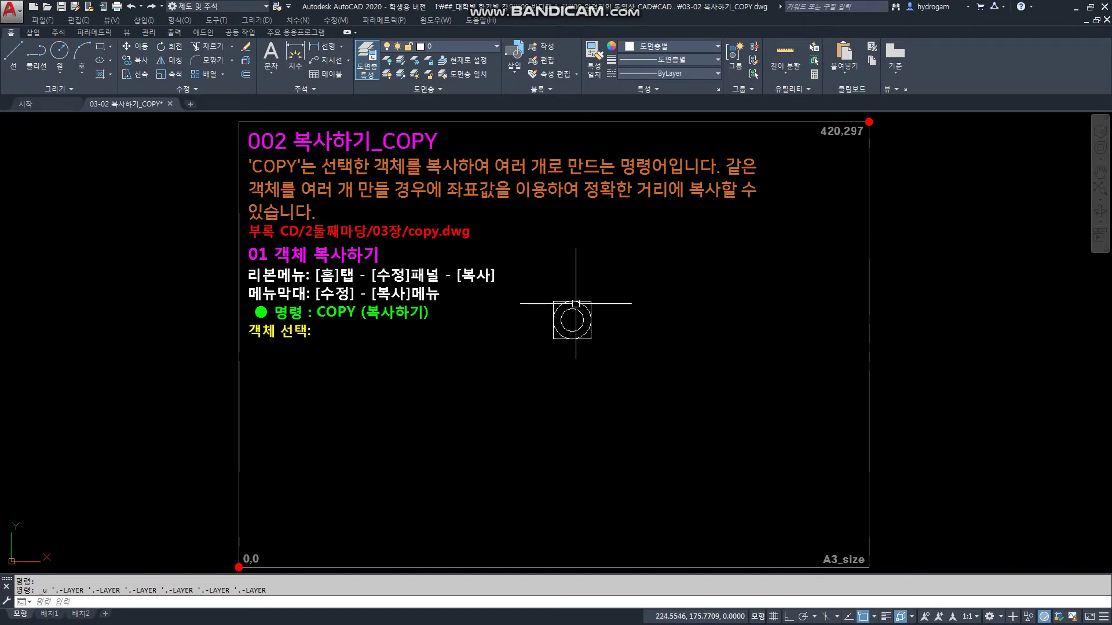
Step: Copy the square with its two circles, using its lower-left corner as base point and its upper-right corner as destination
text(co)
key(Return)
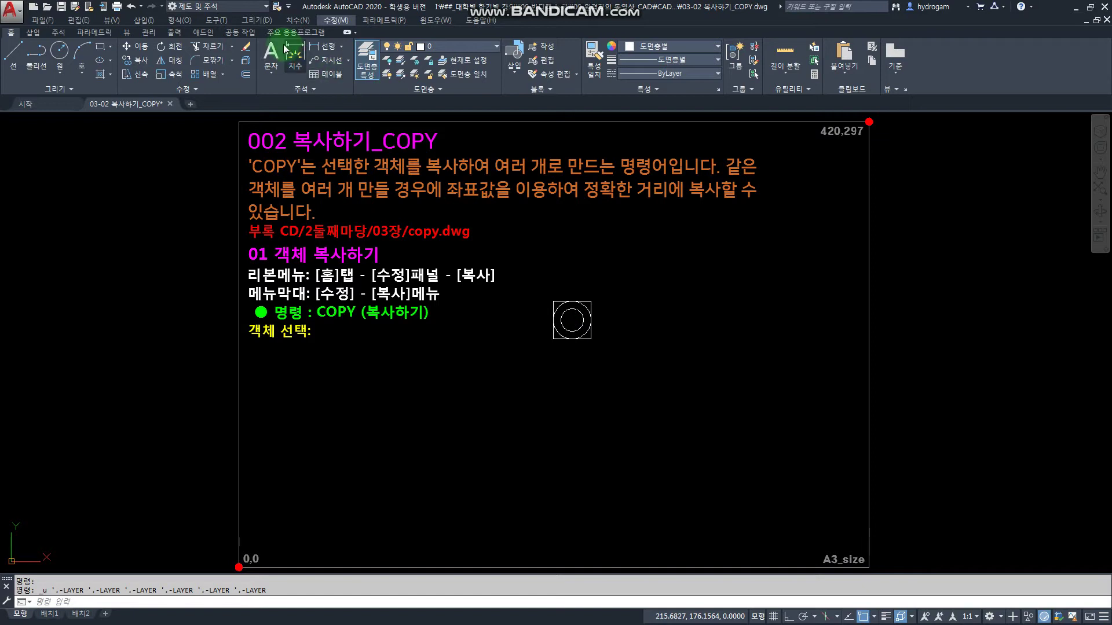
click(337, 20)
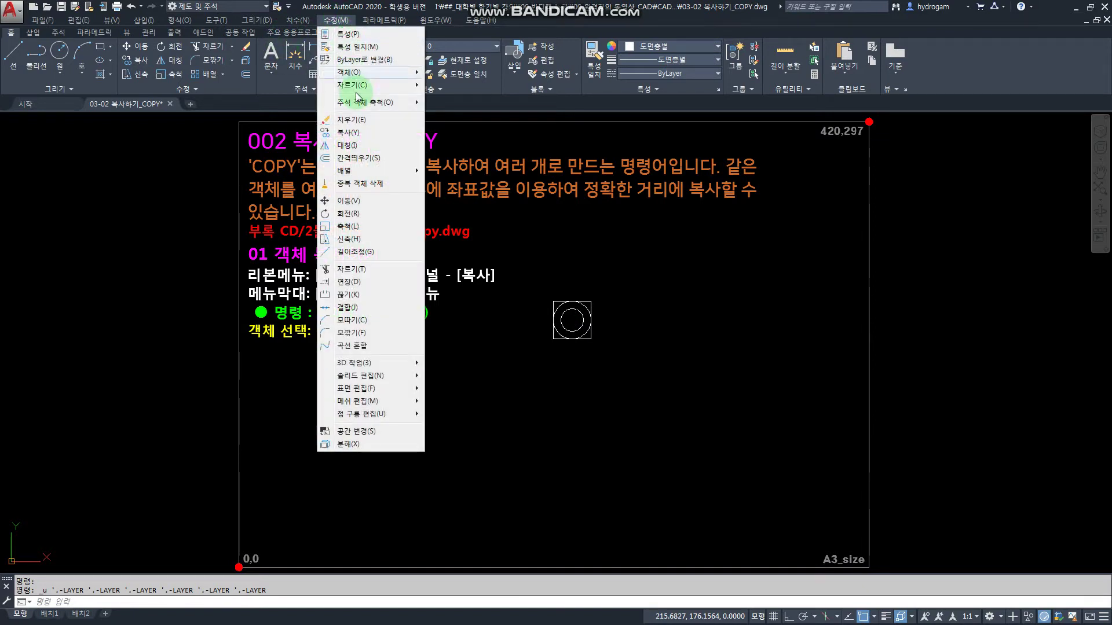
click(348, 132)
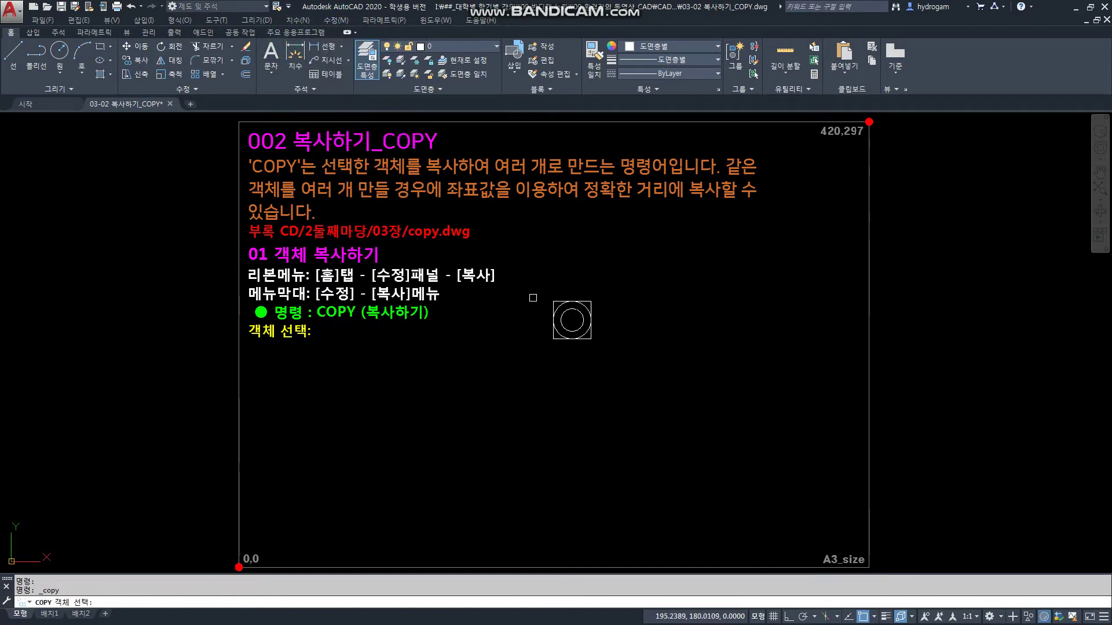
click(537, 346)
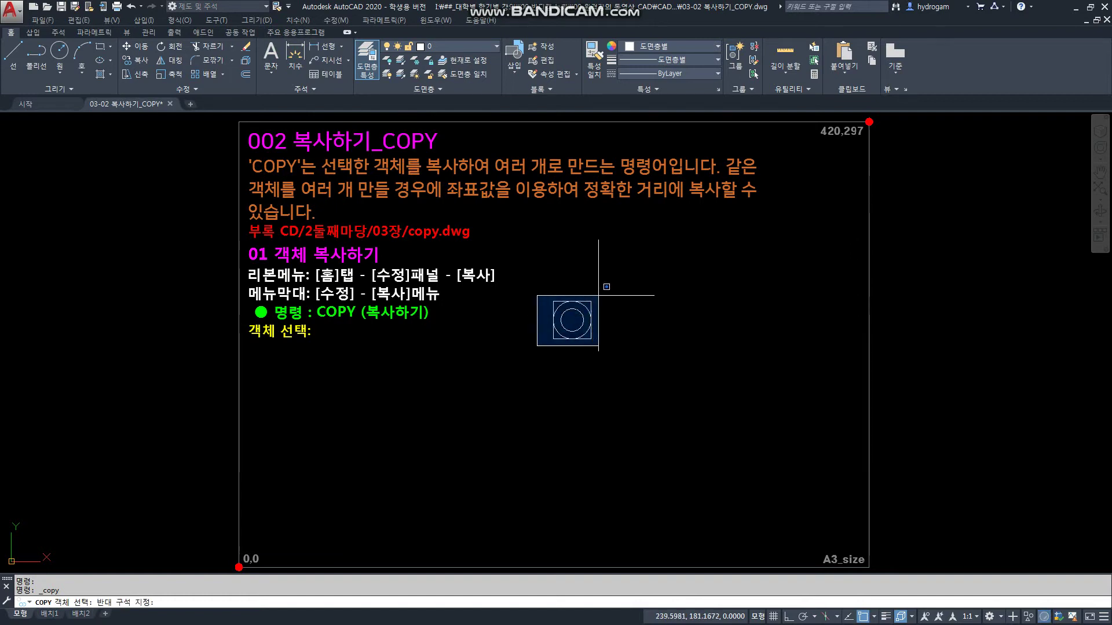
click(600, 296)
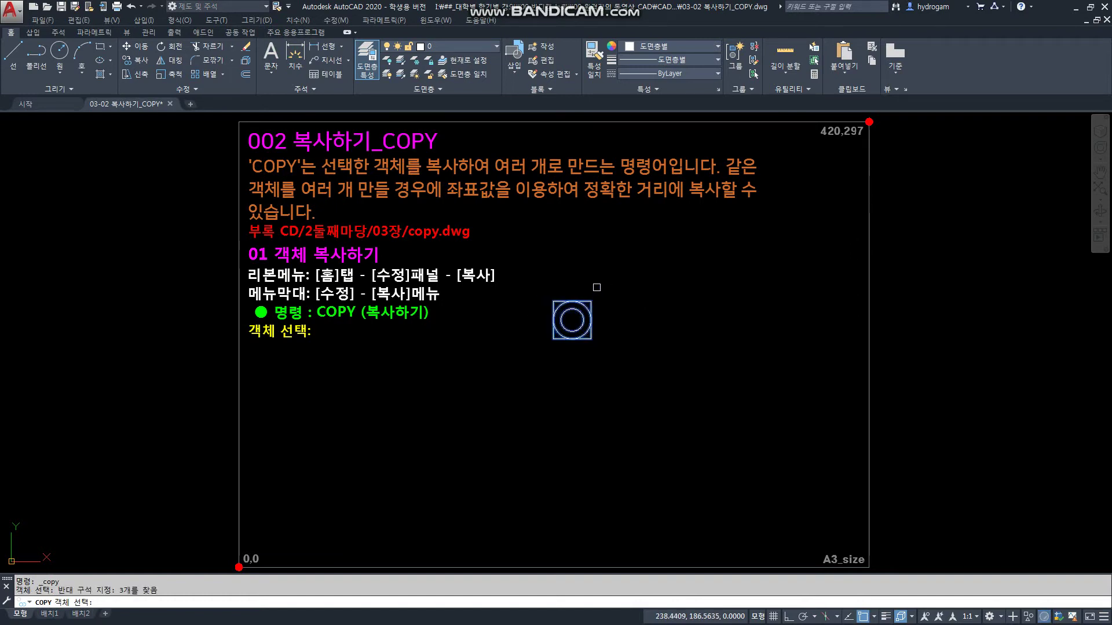
key(Return)
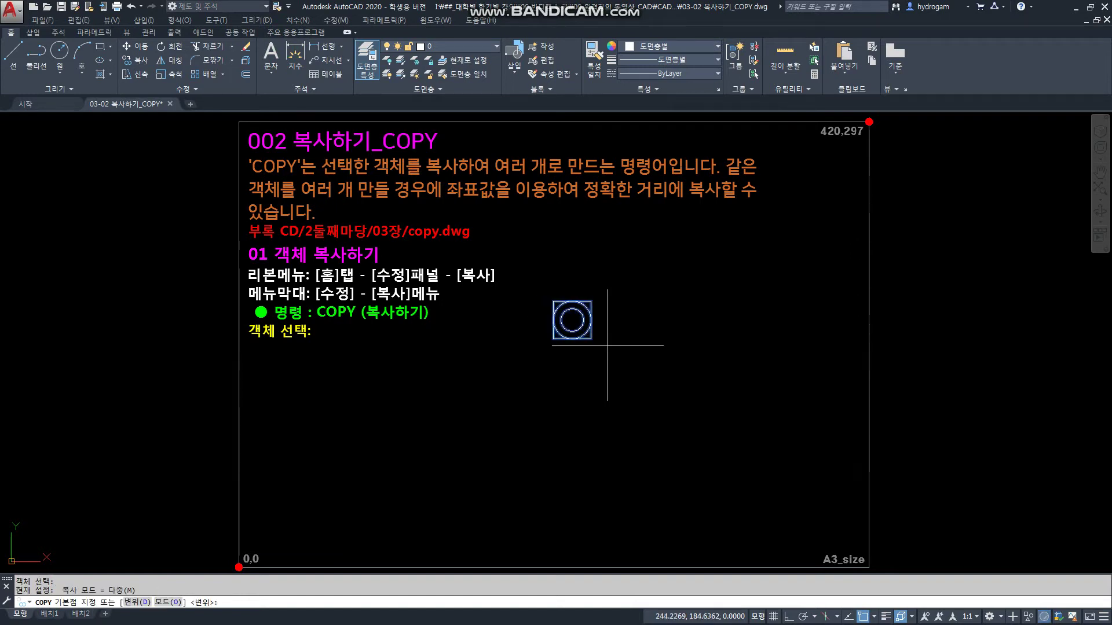
click(553, 339)
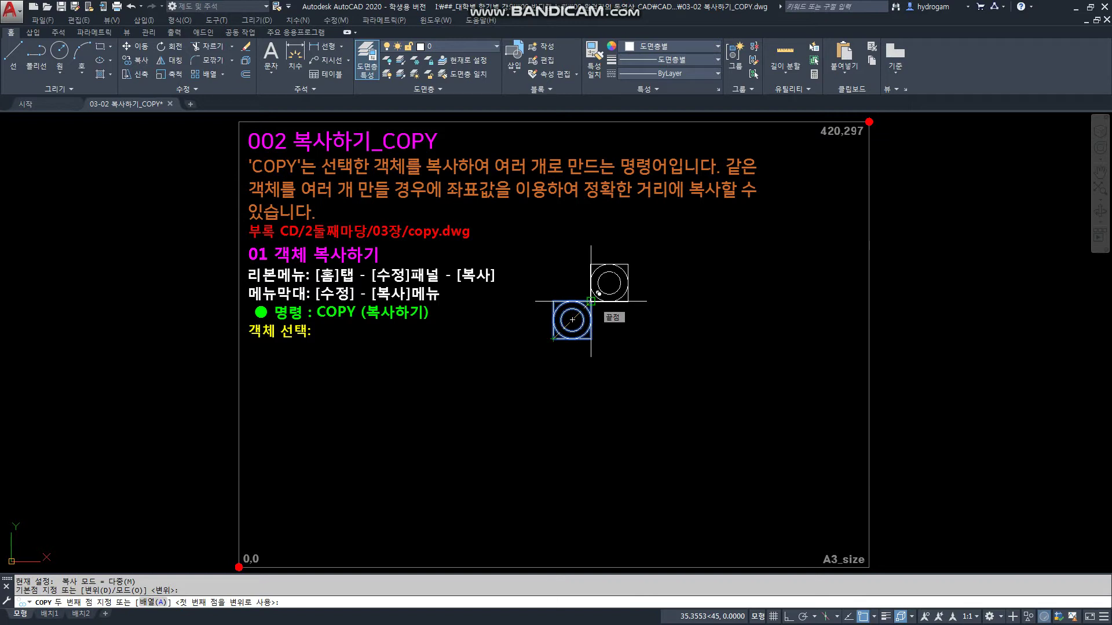
click(591, 301)
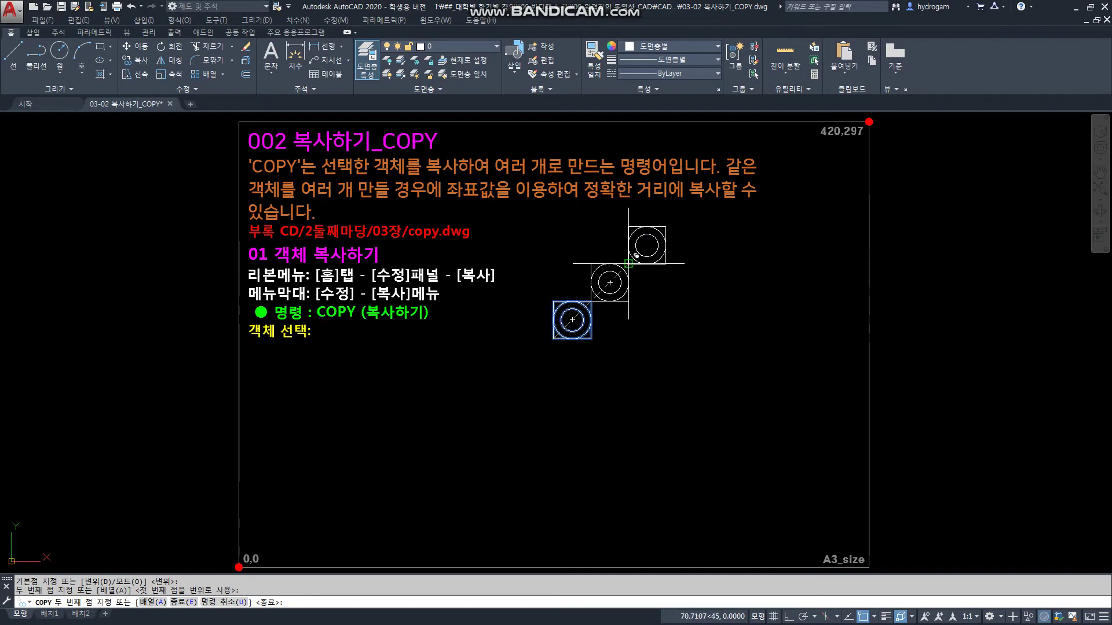
Step: Place two more diagonal copies at successive upper-right corners and undo both within the Copy command
click(629, 263)
click(667, 228)
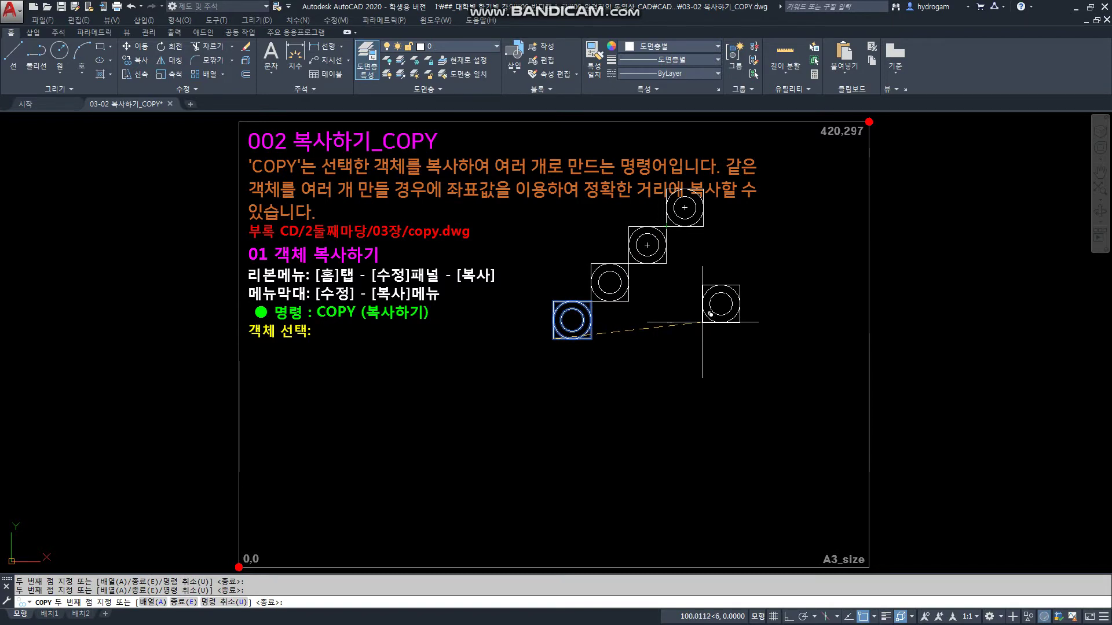
text(u)
key(Return)
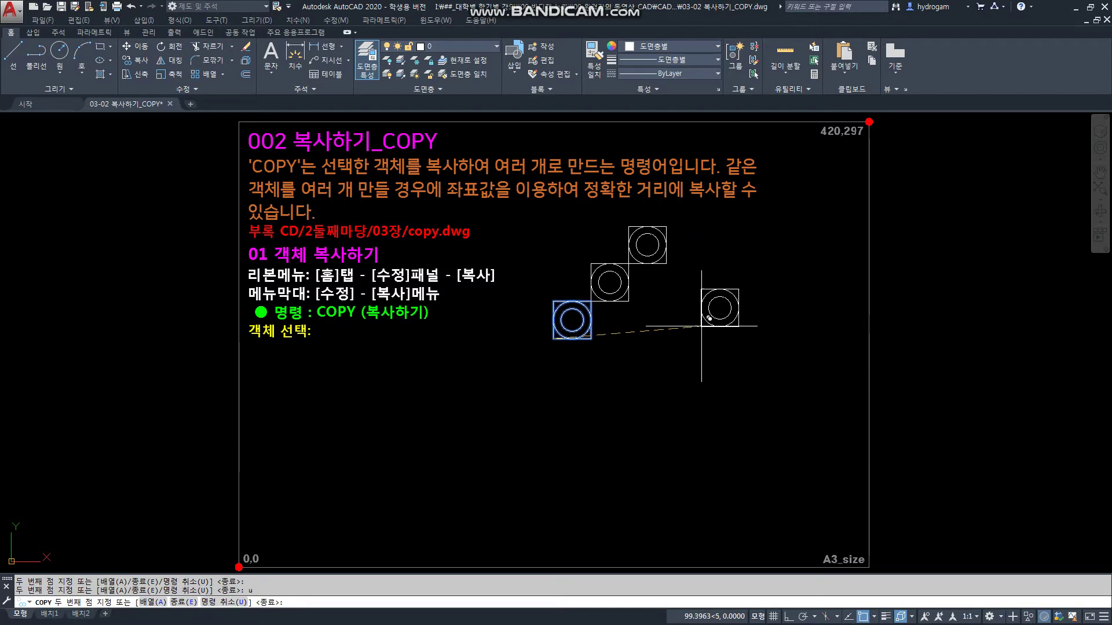
text(u)
key(Return)
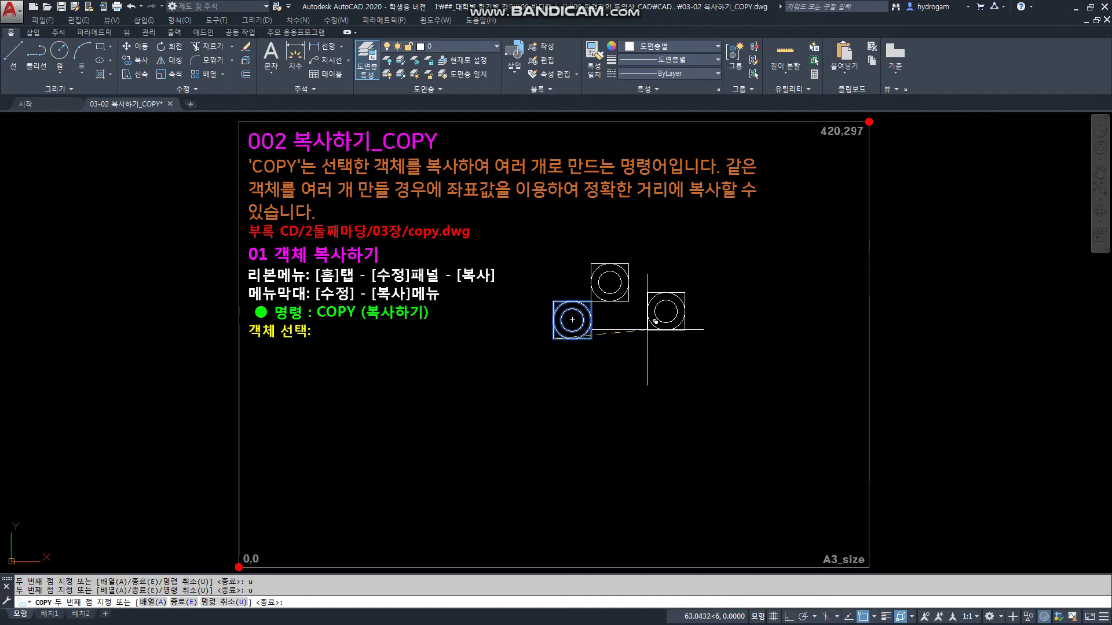
Step: End the Copy command, keeping the diagonal copy of the square and circles
key(Return)
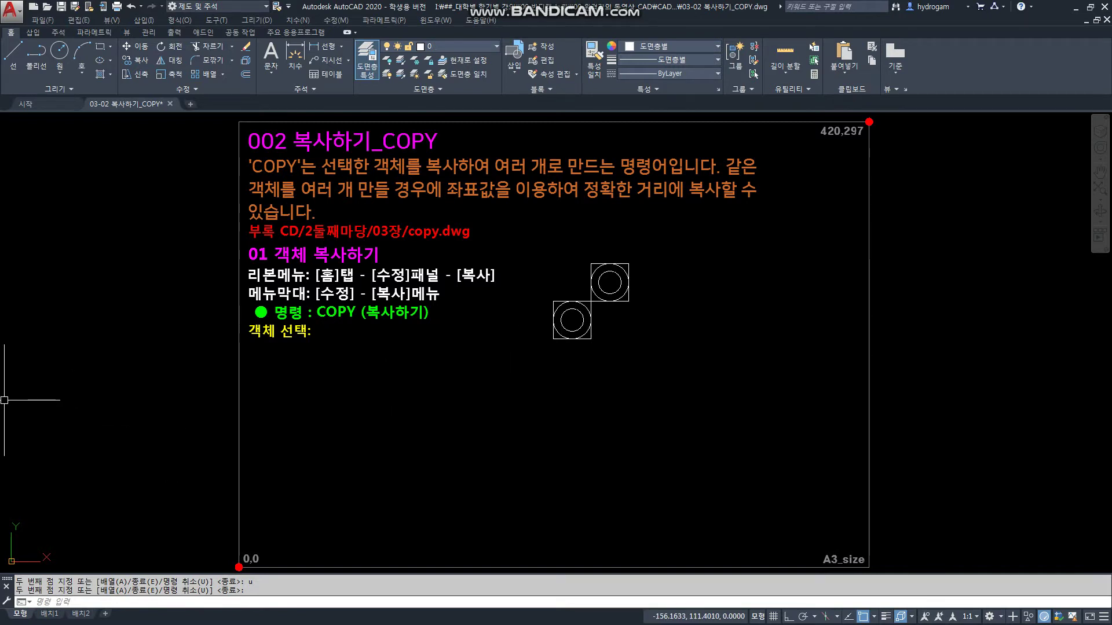
right_click(422, 429)
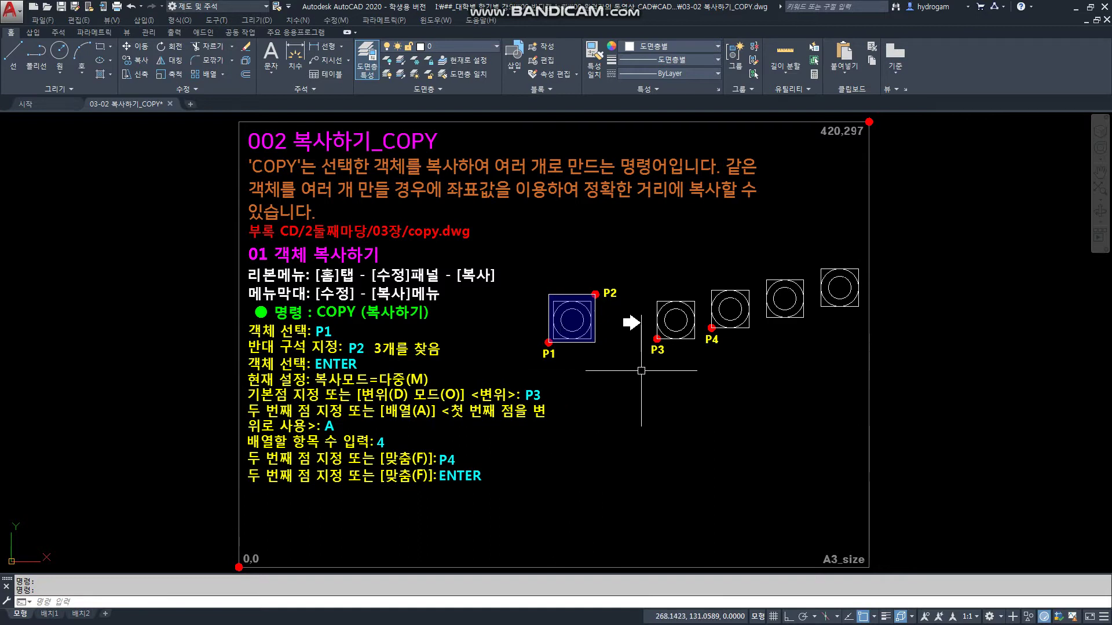
Step: Try copying the third square with circles in the example row into the empty area below, and undo that copy
click(767, 293)
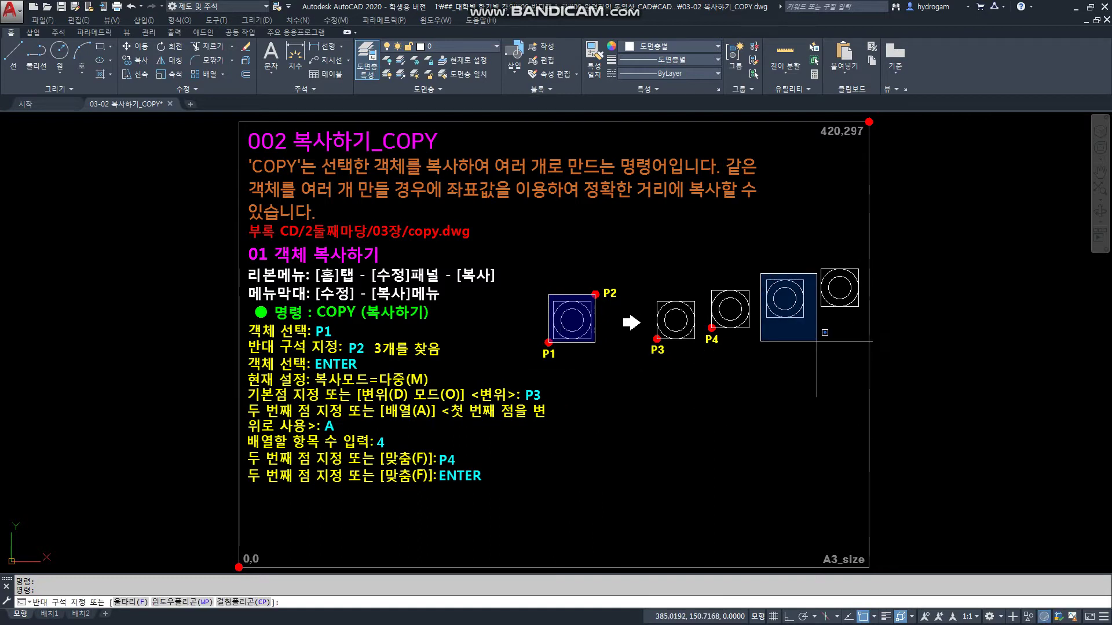
click(810, 340)
text(co)
key(Return)
click(799, 342)
click(612, 489)
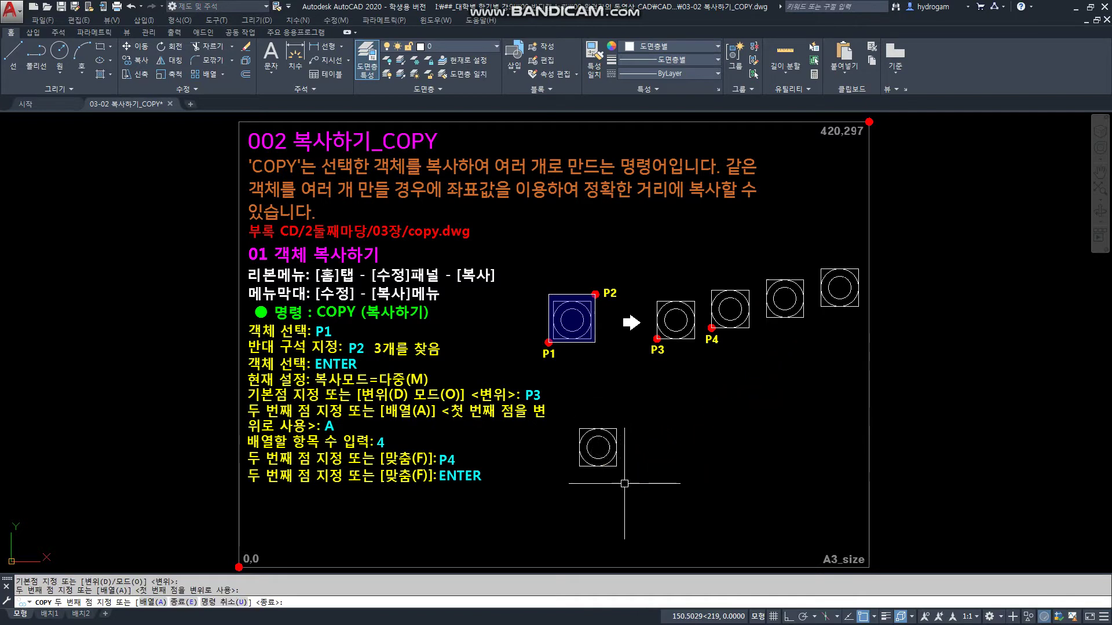
key(Escape)
key(Escape)
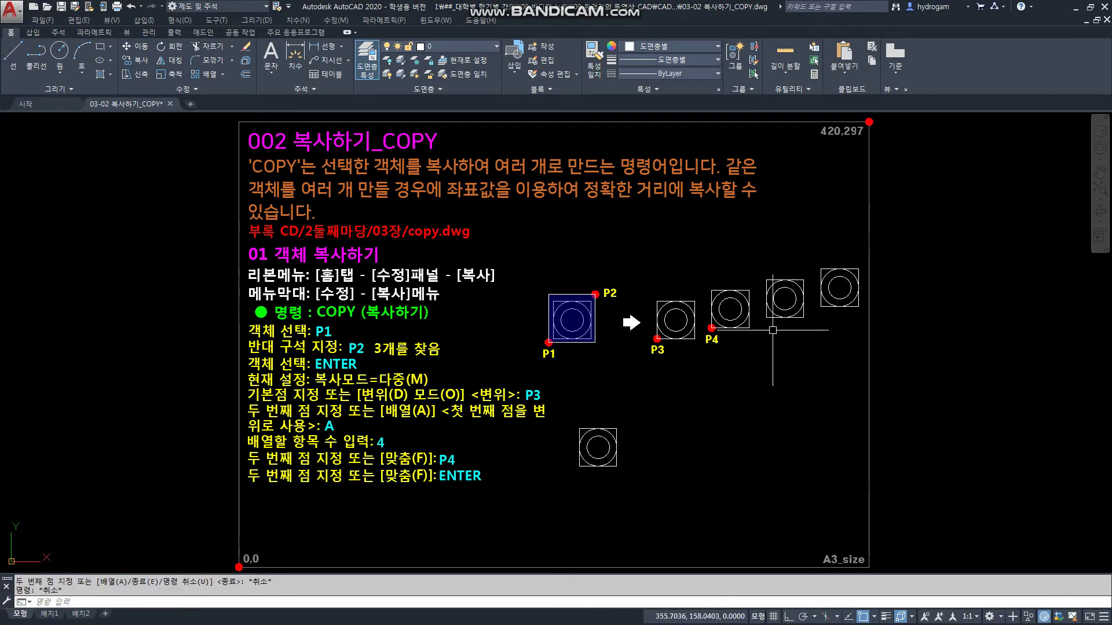
key(ctrl+z)
Step: Copy the third square with circles from near its lower-left corner into the empty area below the example row
text(co)
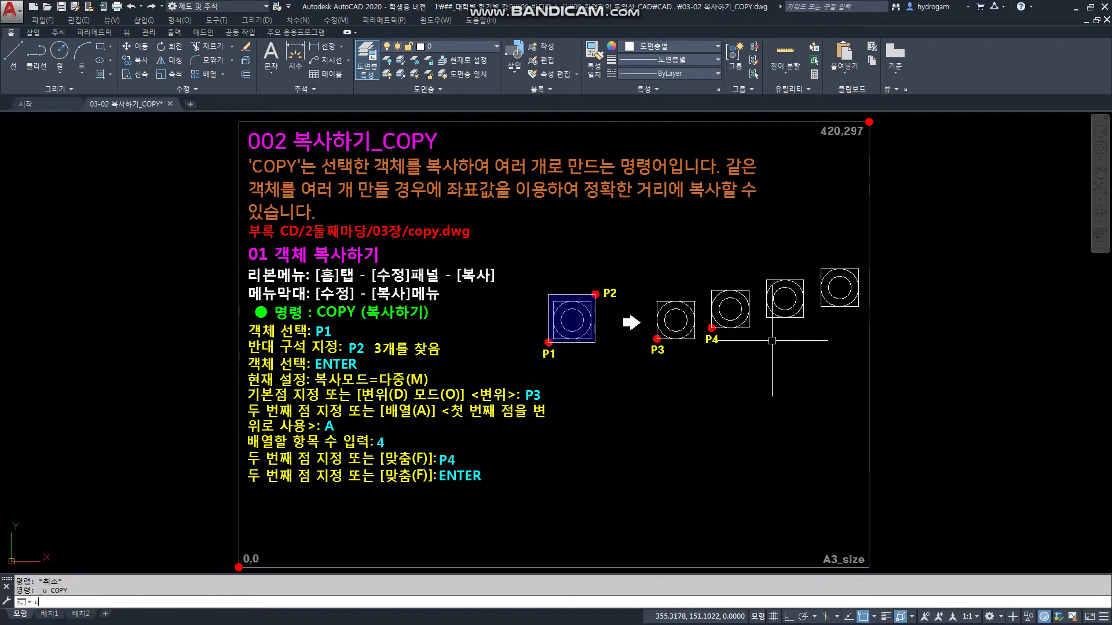
key(Return)
click(757, 266)
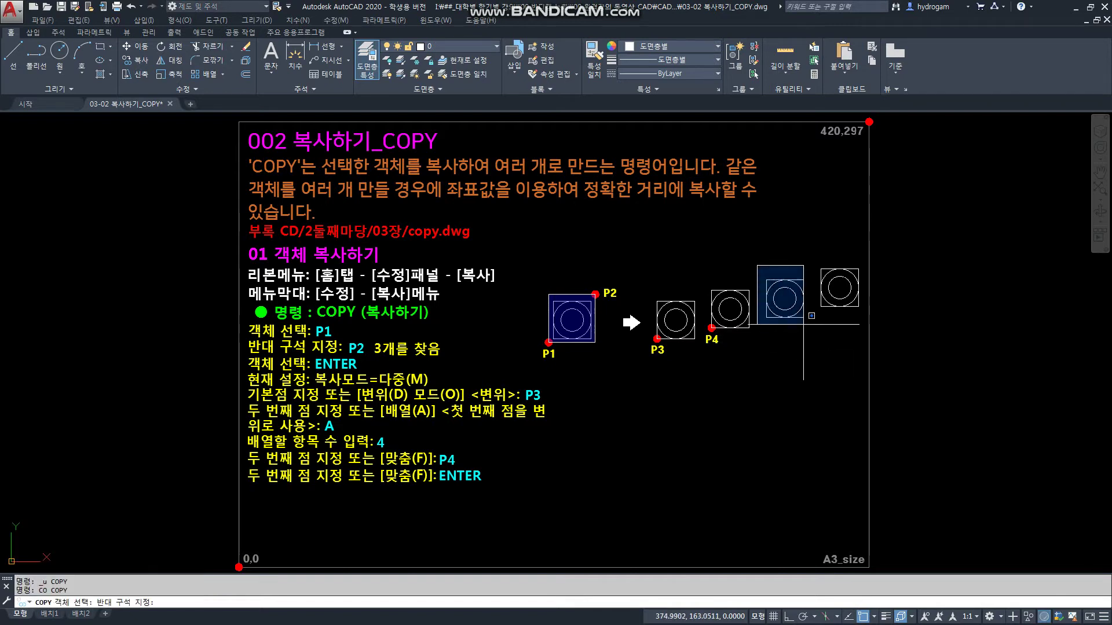
click(810, 329)
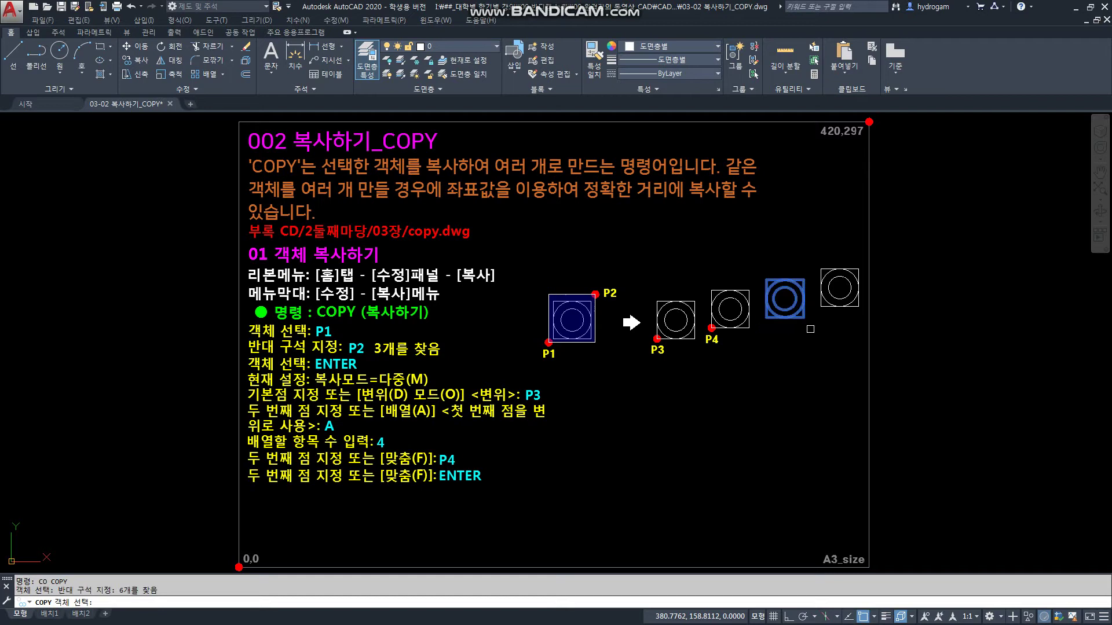
key(Return)
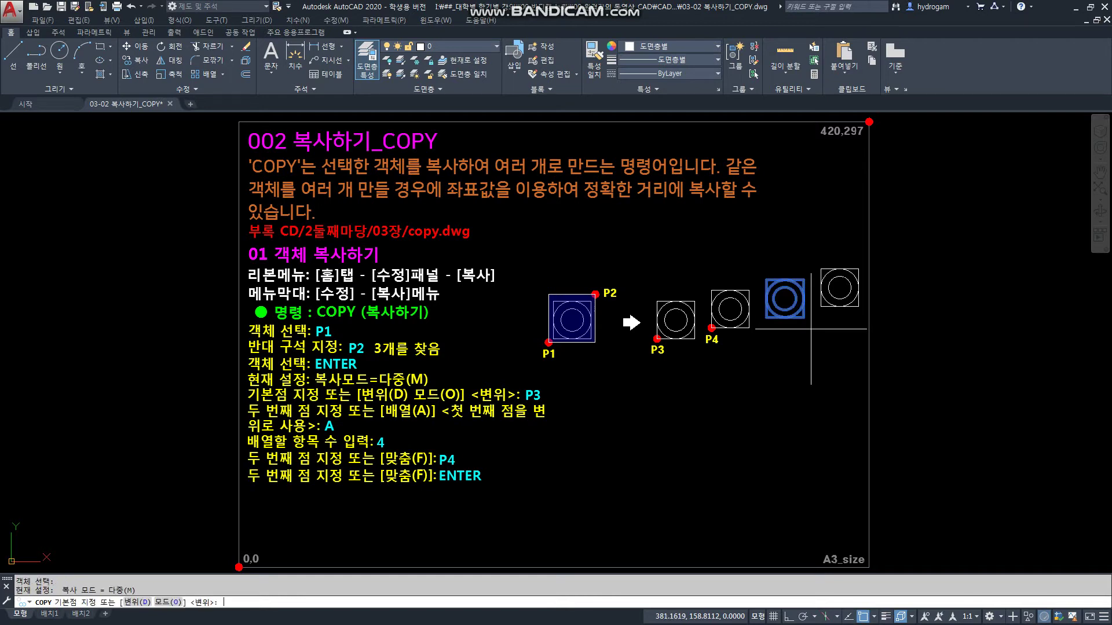
click(762, 325)
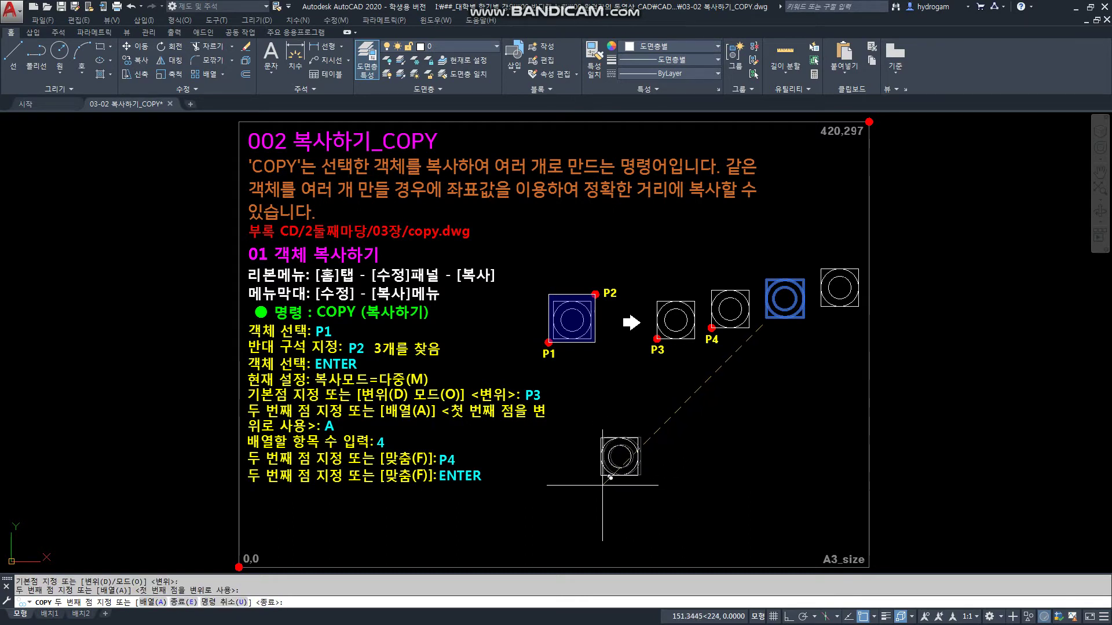
key(Escape)
Step: Copy the new square and circles as a 5-item array, from its lower-left corner toward the upper right
key(Return)
click(649, 487)
click(525, 380)
key(Return)
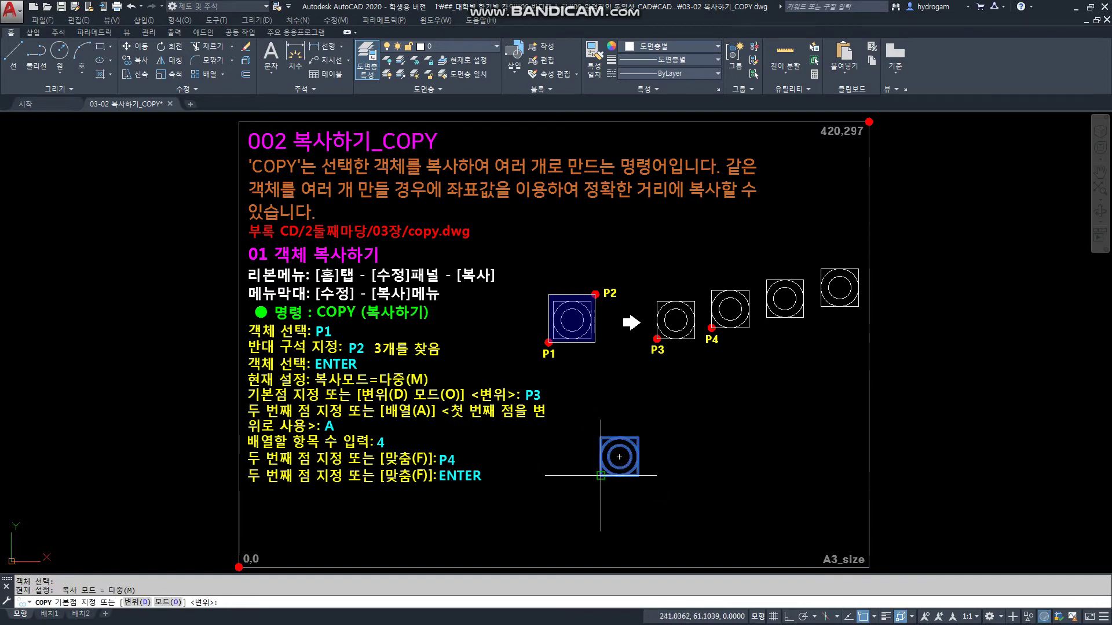
click(601, 476)
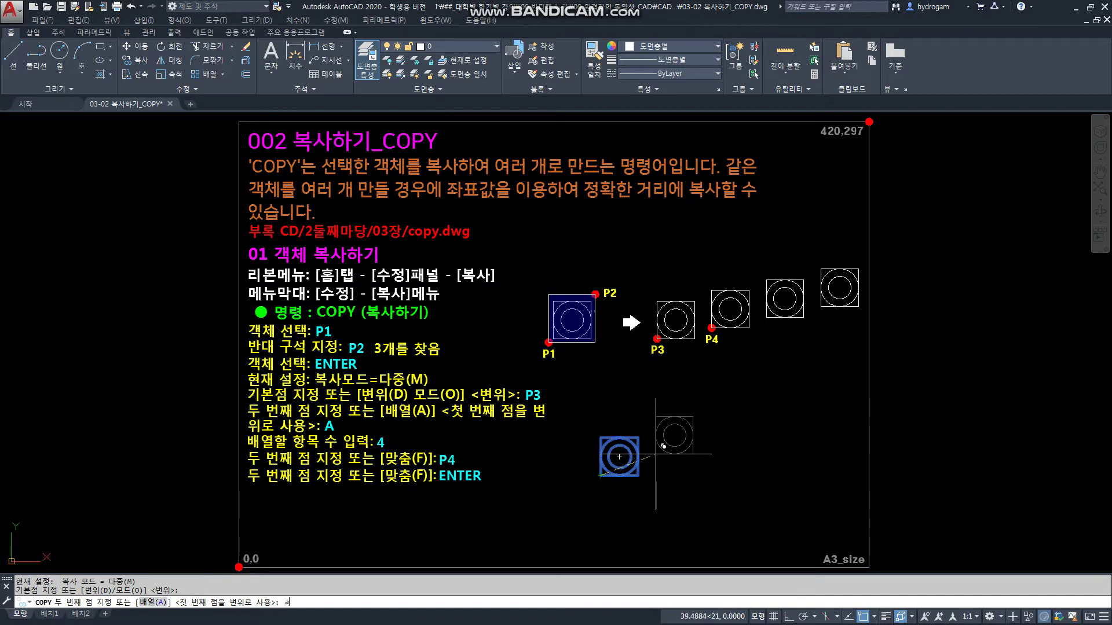
key(Return)
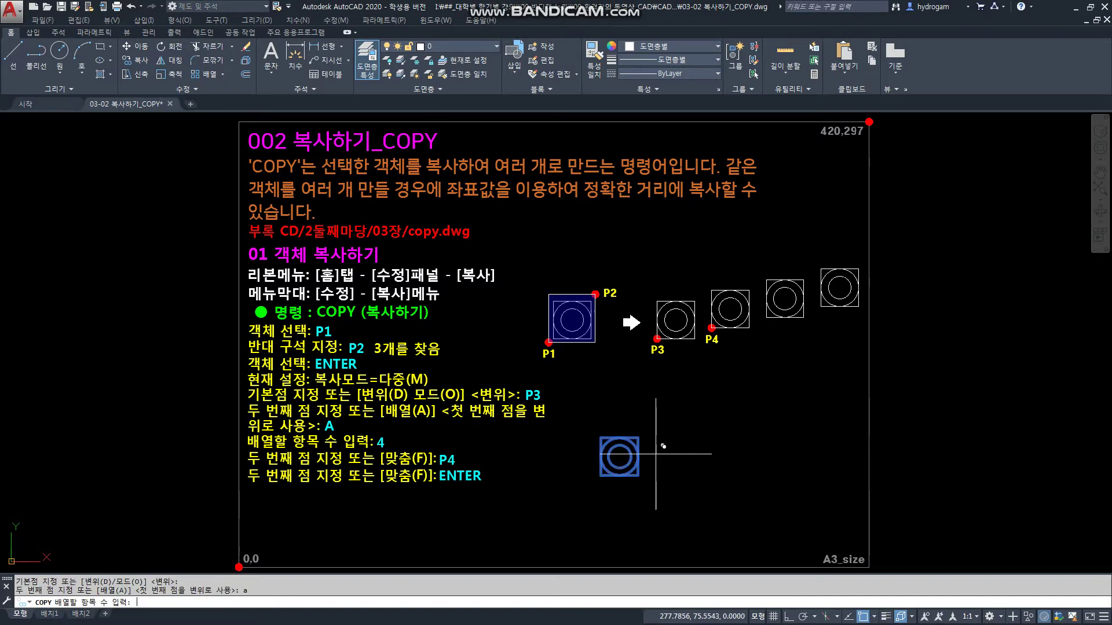
key(Return)
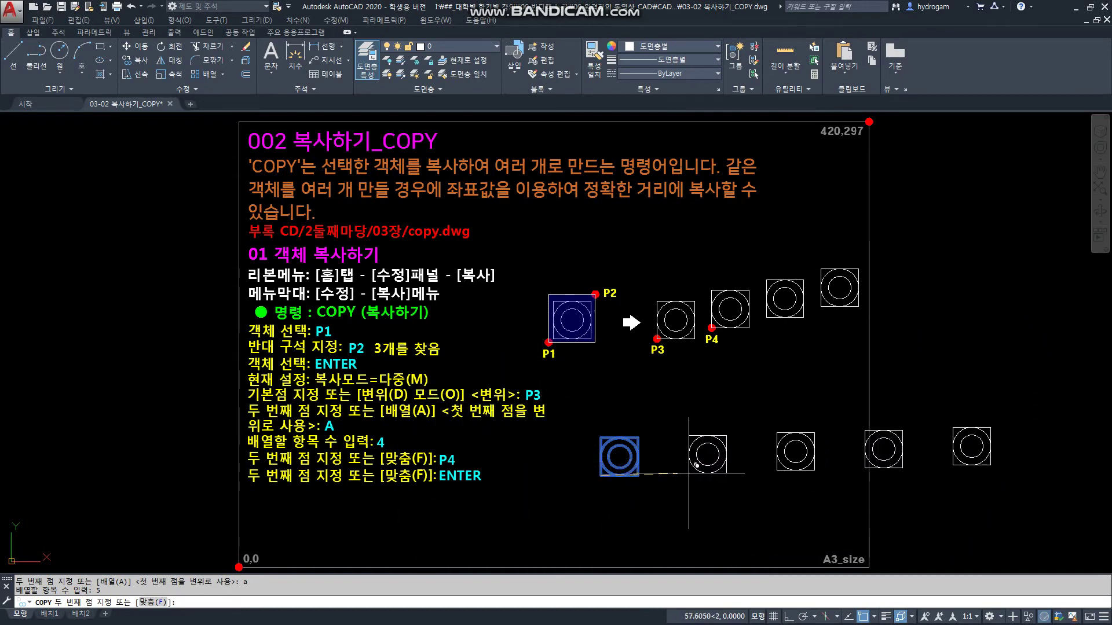
click(690, 436)
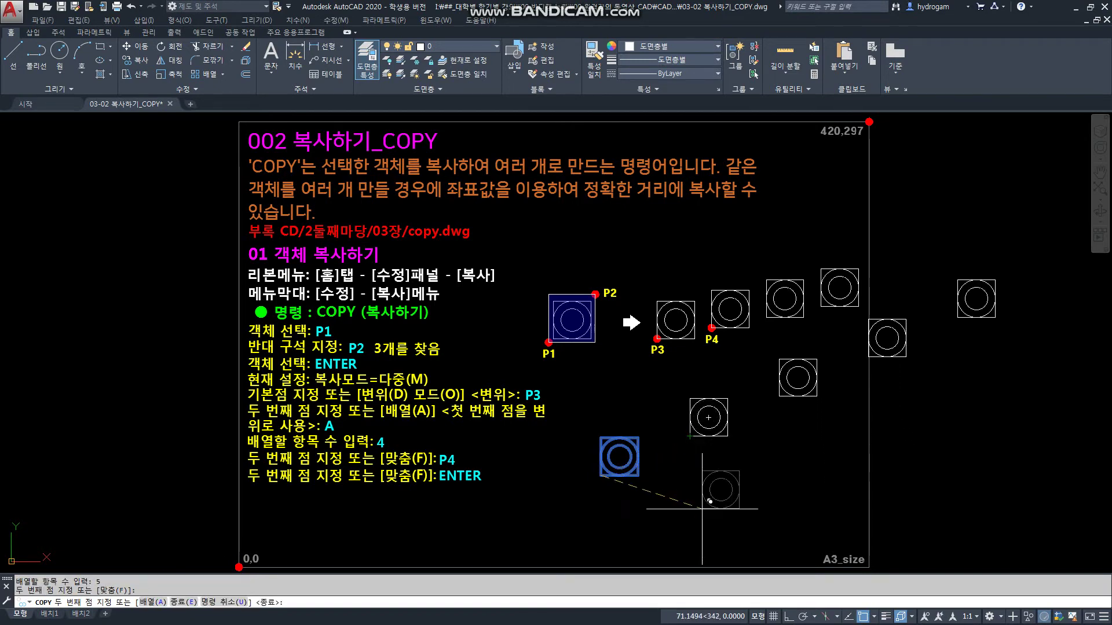
key(Return)
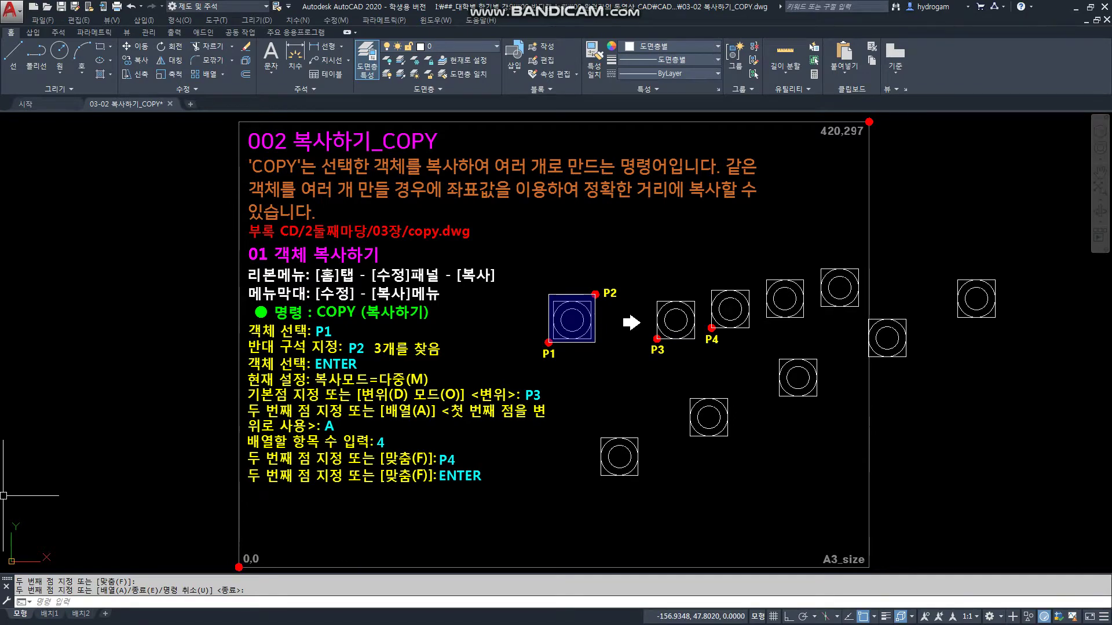
Step: Switch to the MOVE slide and back to AutoCAD with the 03-03 이동하기_MOVE drawing, and locate the Move command
key(alt+Tab)
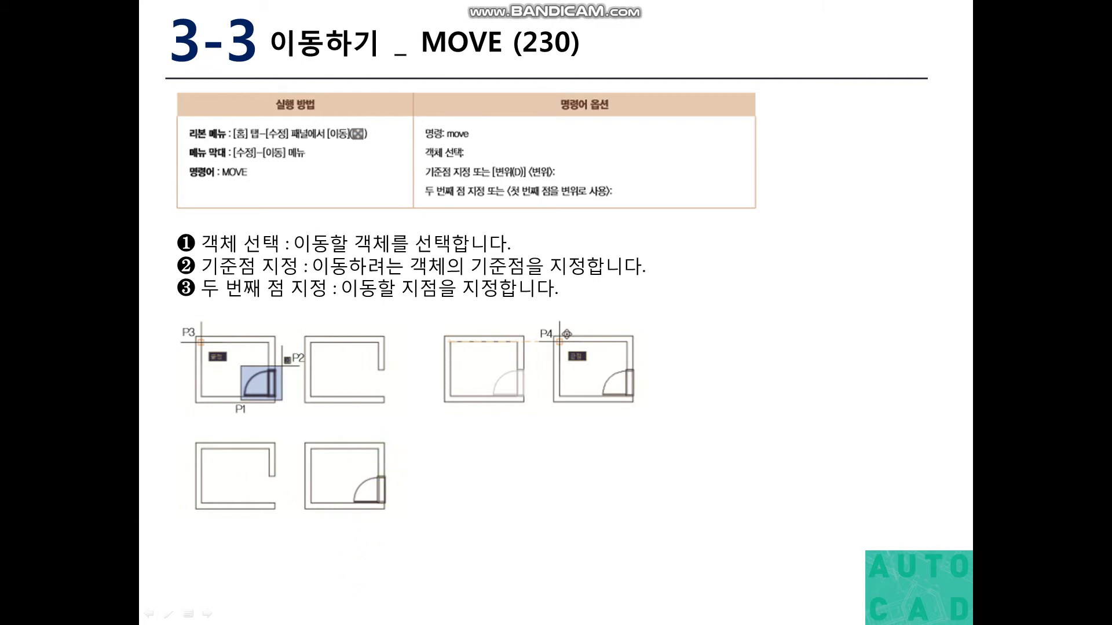
key(alt+Tab)
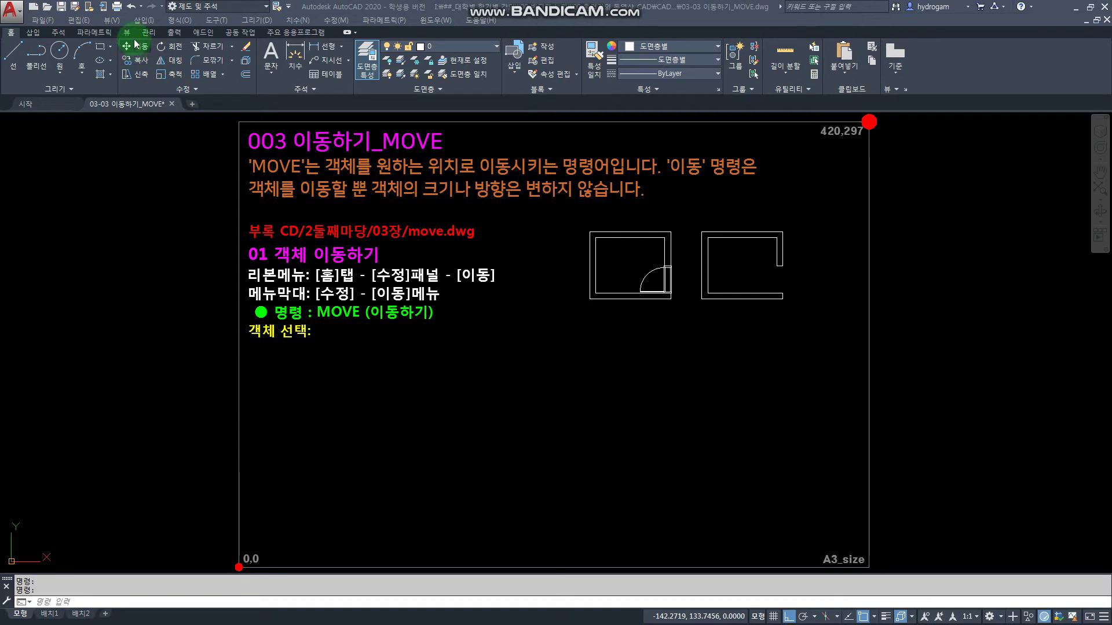
click(342, 20)
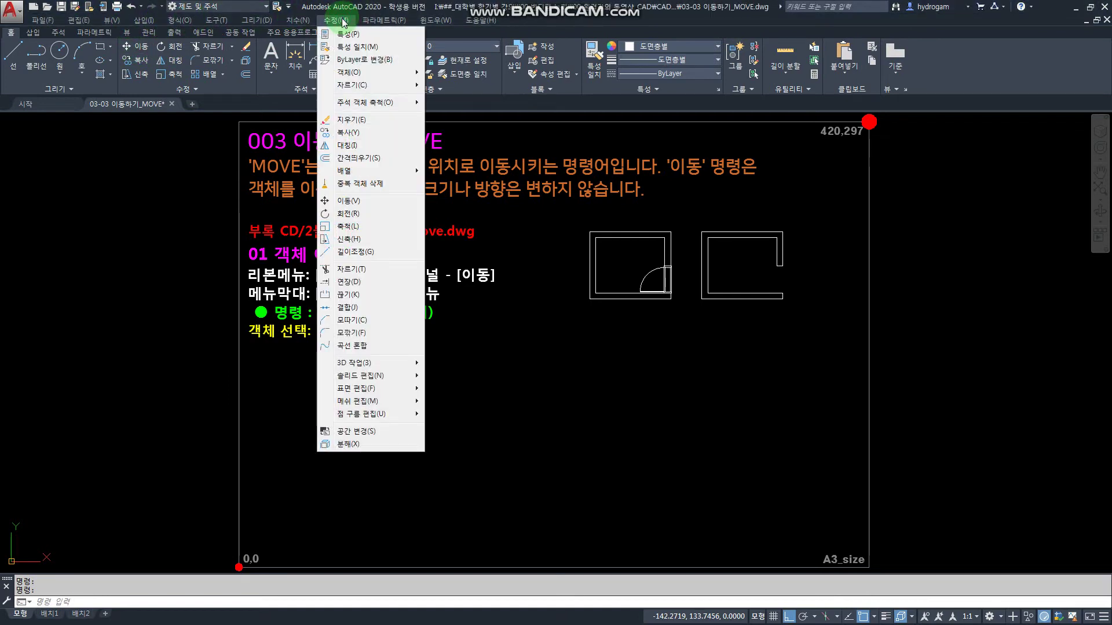
click(349, 201)
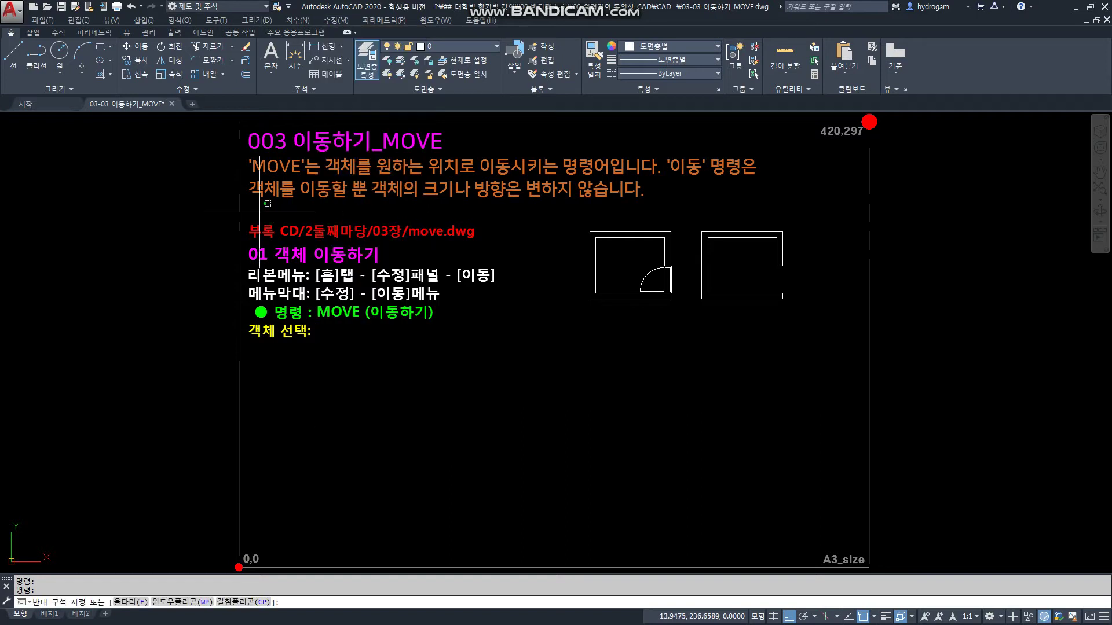
click(257, 208)
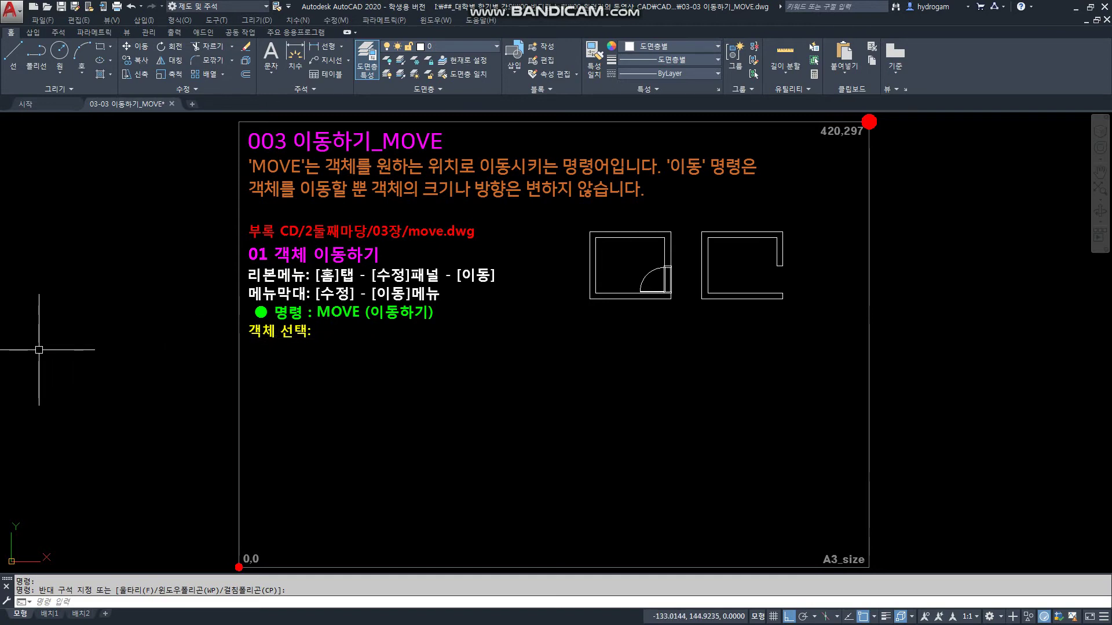
Step: Display the MOVE example's instruction and figure layers one after another, from point P1 to the final moved door
click(39, 350)
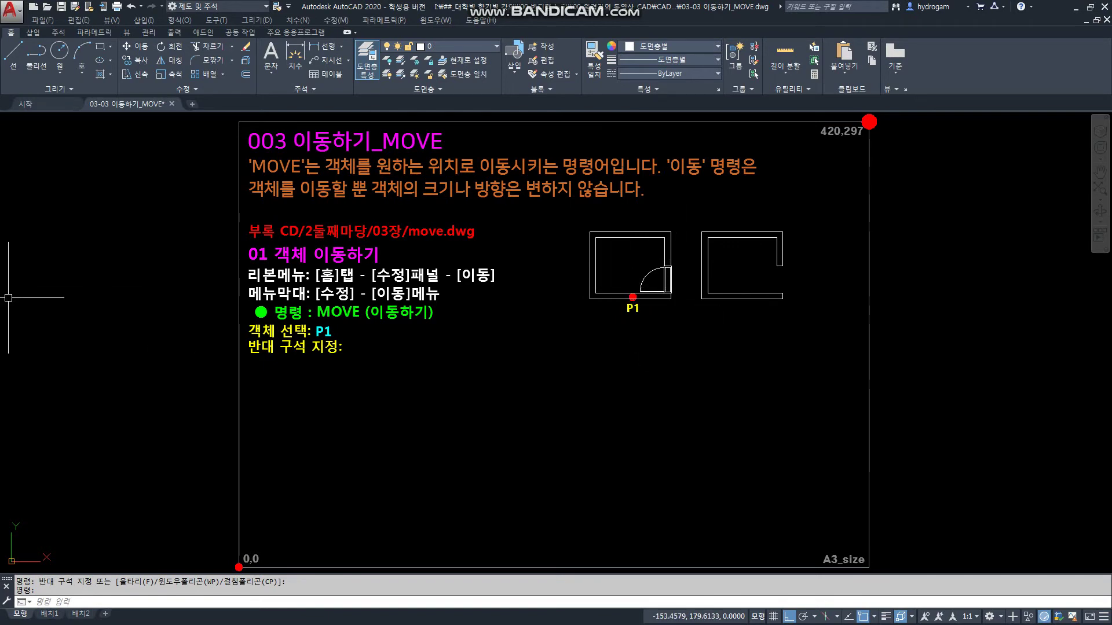
key(ctrl+z)
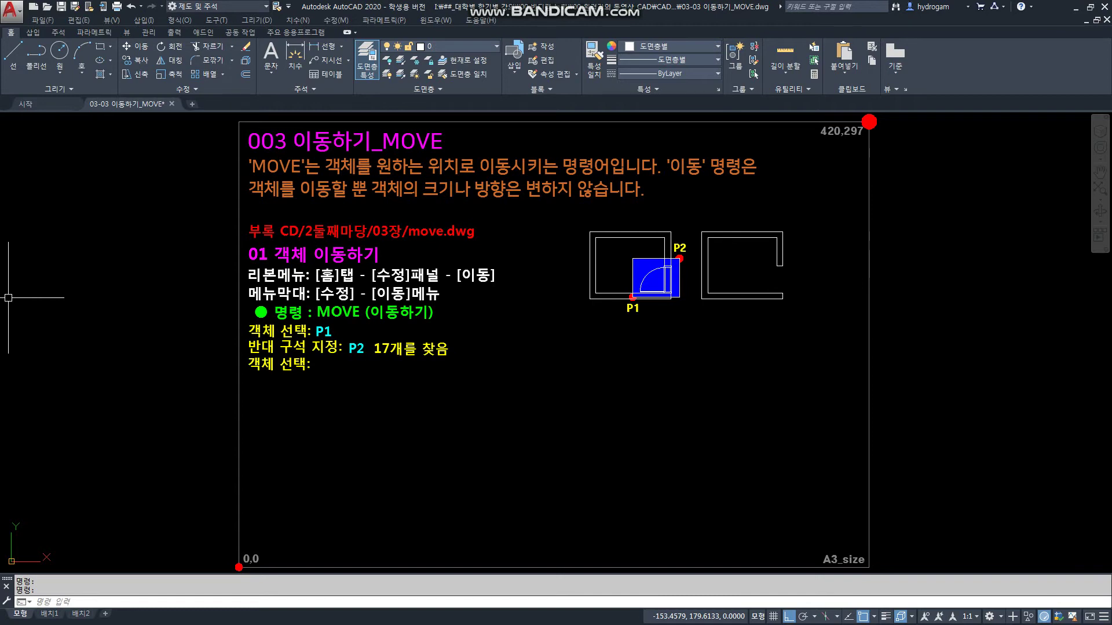
key(ctrl+z)
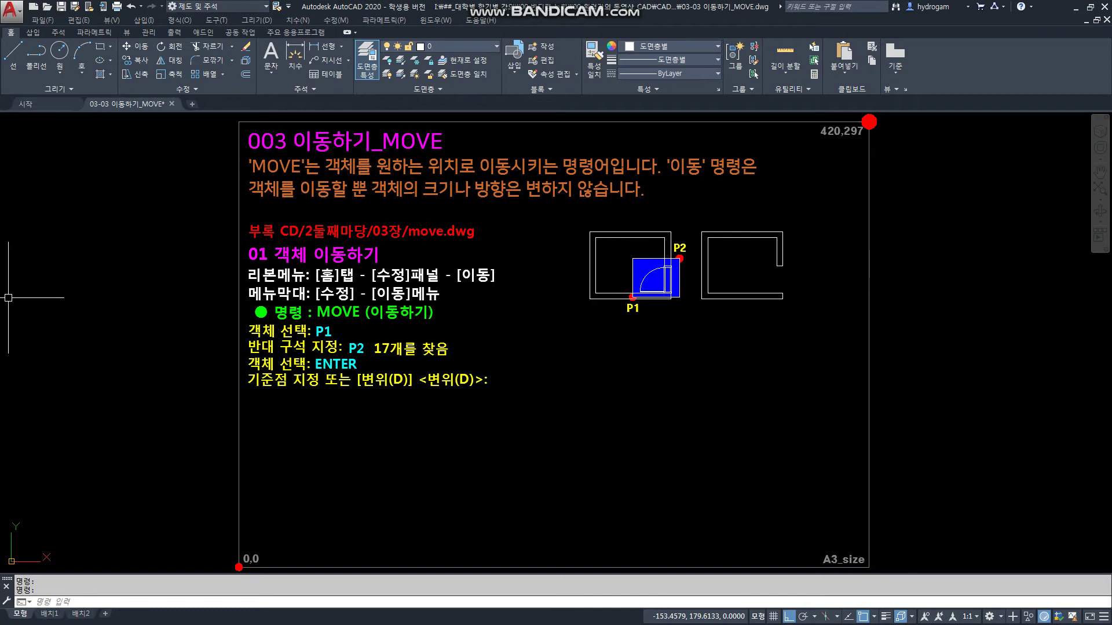
key(ctrl+z)
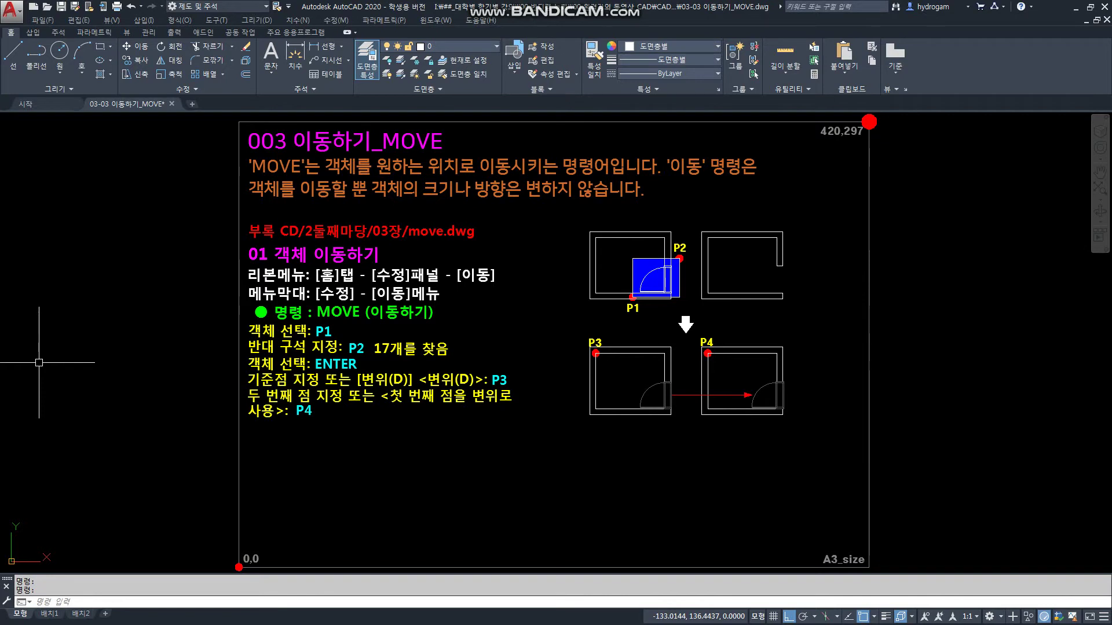
key(ctrl+z)
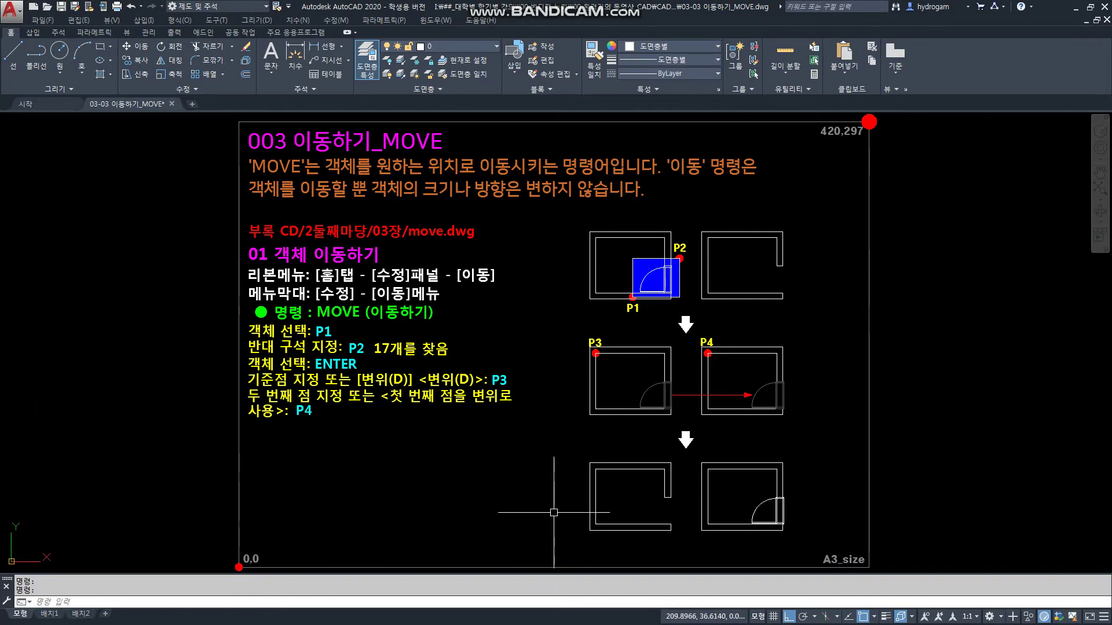
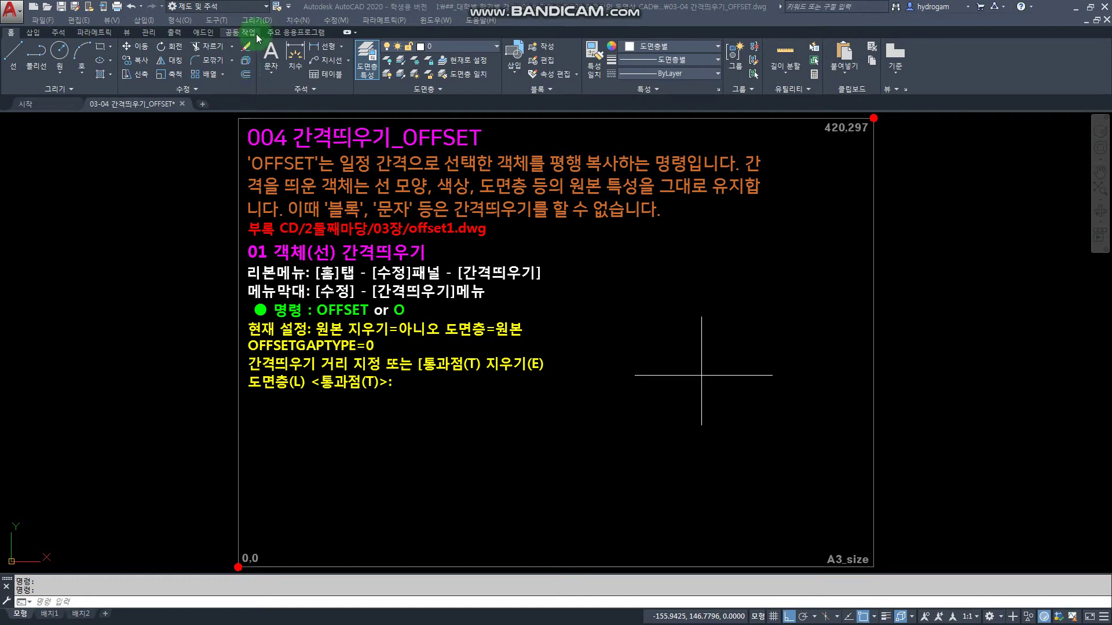
Step: Locate the Offset (간격띄우기) command among the modify commands in the 03-04 간격띄우기_OFFSET drawing
click(336, 21)
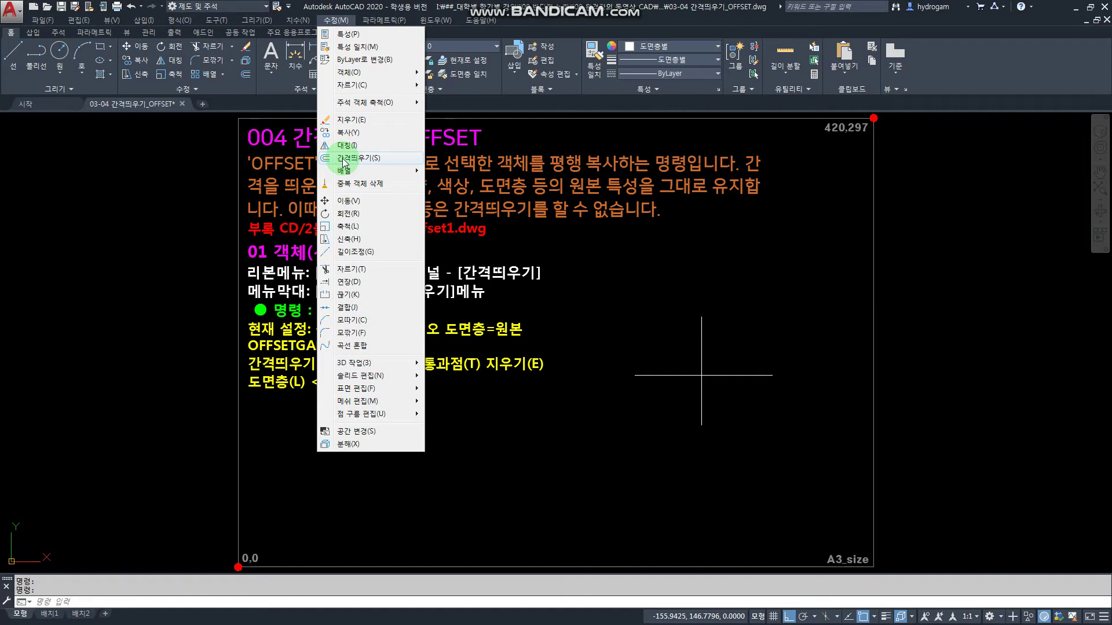
click(223, 185)
click(198, 177)
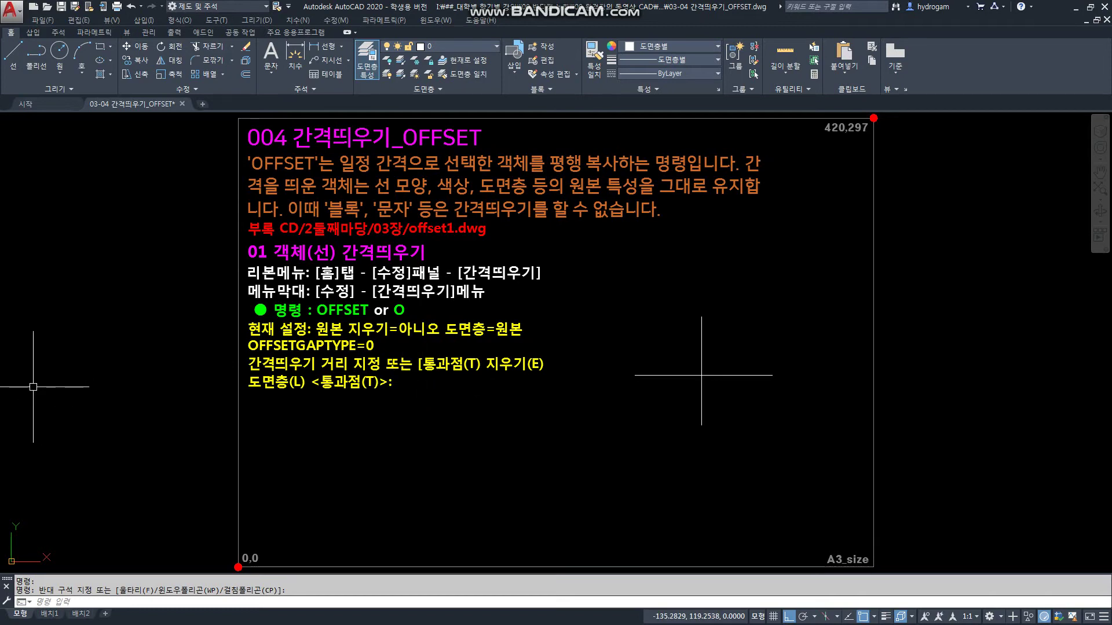
Step: Display the OFFSET example's layers one by one through S1, P1, S2 and P2, and undo all these layer changes
key(ctrl+z)
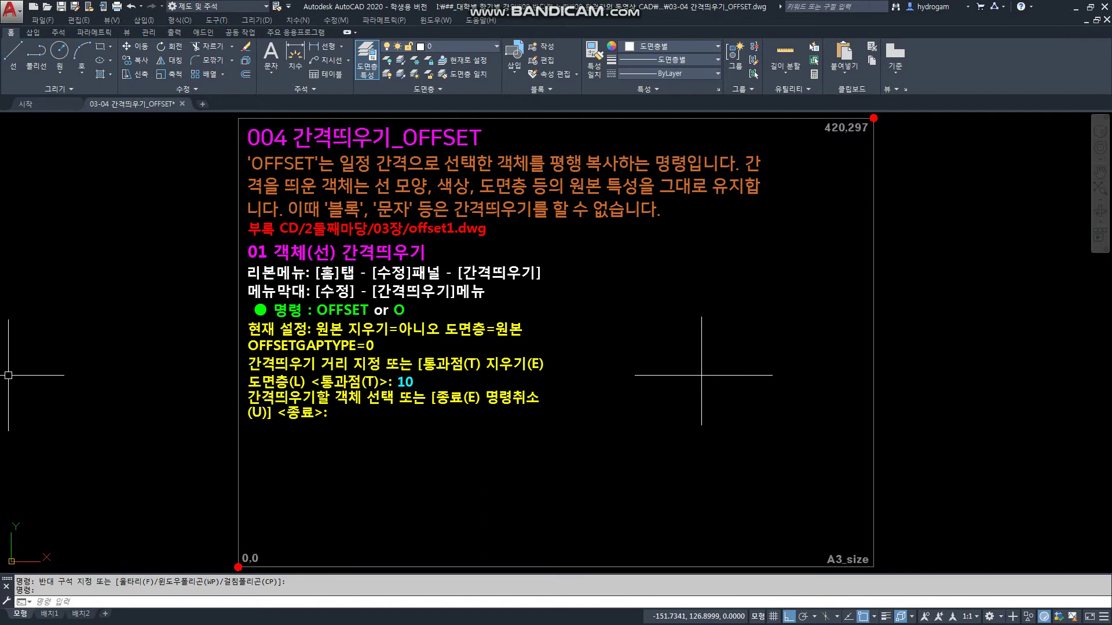
key(ctrl+z)
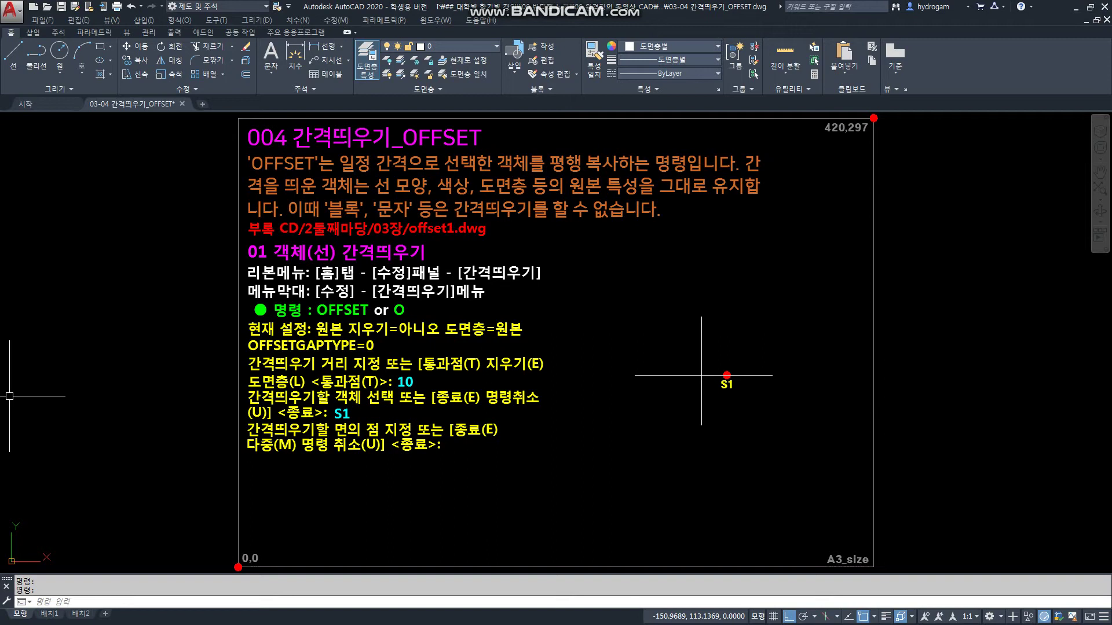
key(ctrl+z)
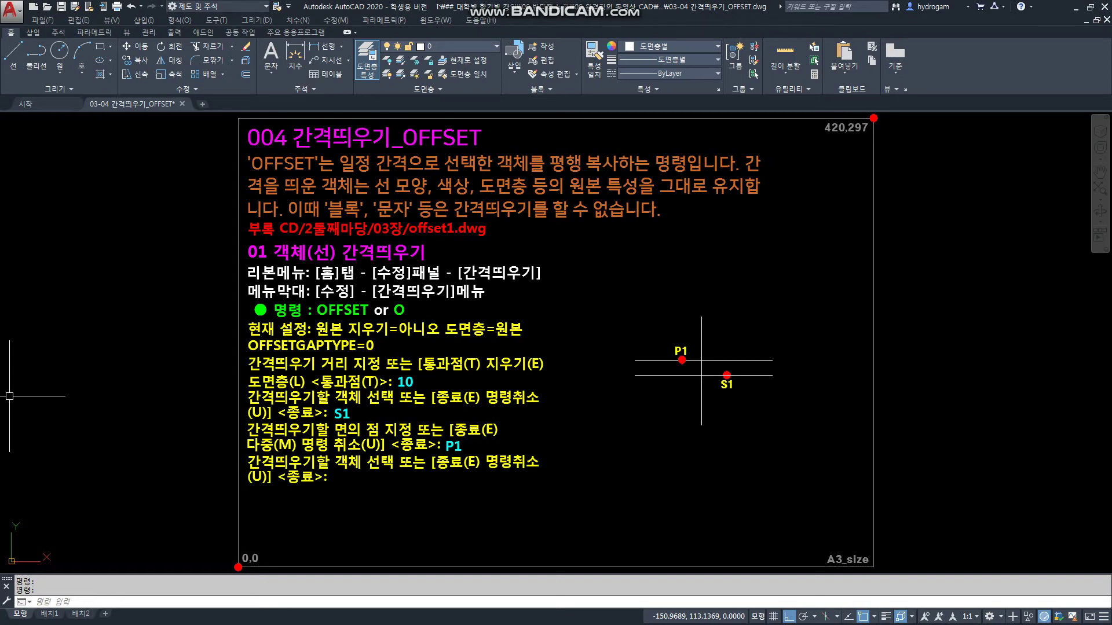
key(ctrl+z)
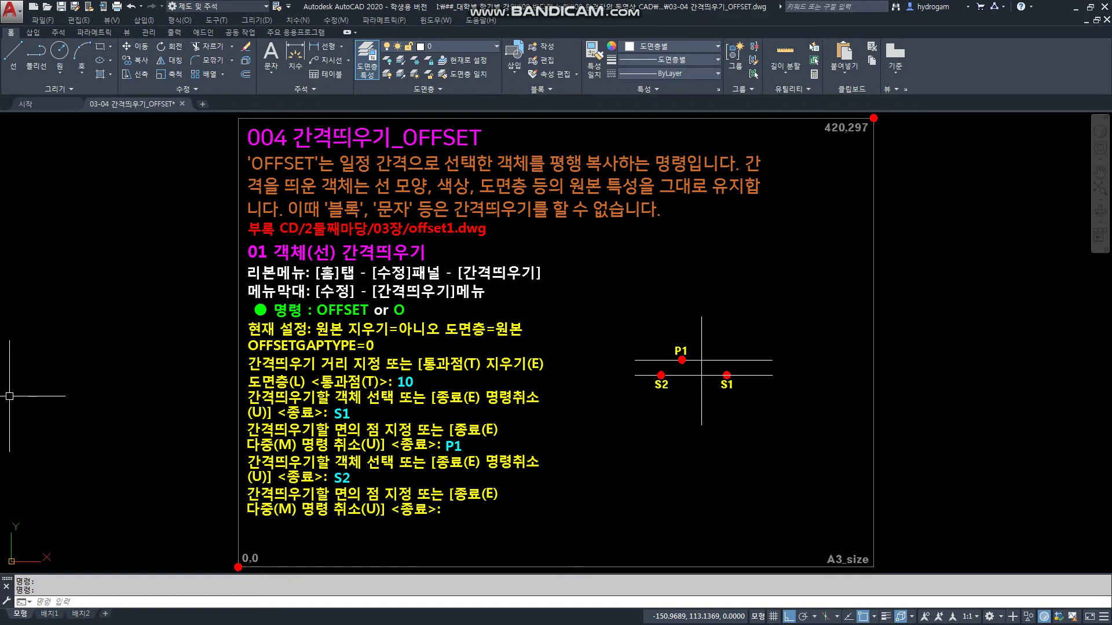
key(ctrl+z)
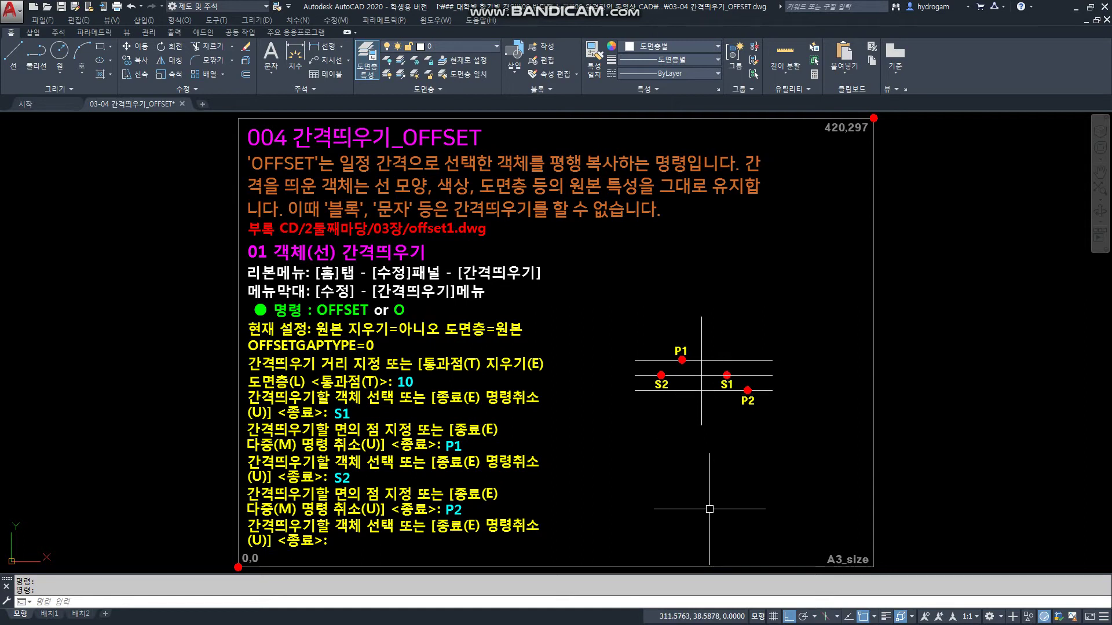
key(ctrl+z)
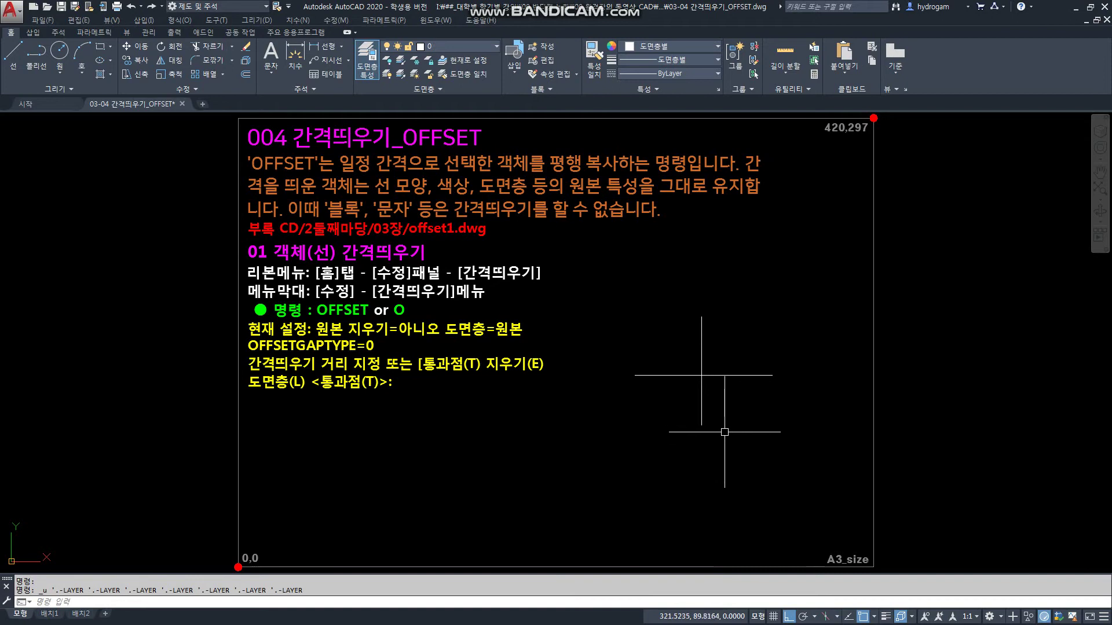
Step: Offset the horizontal line by 10, once above and once below the original
text(o)
key(Return)
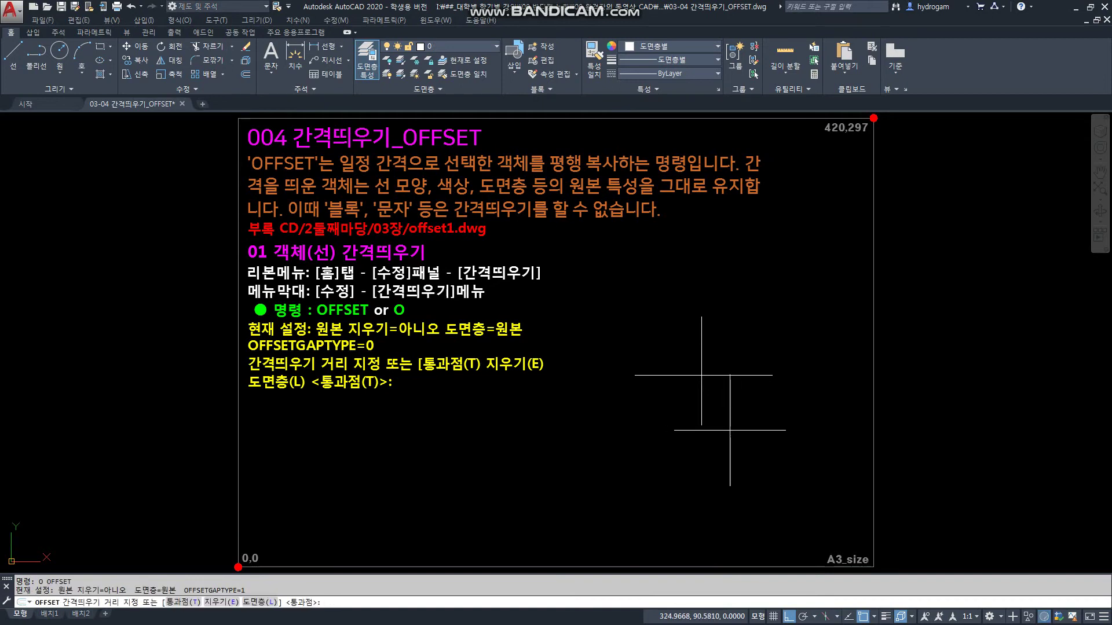
text(10)
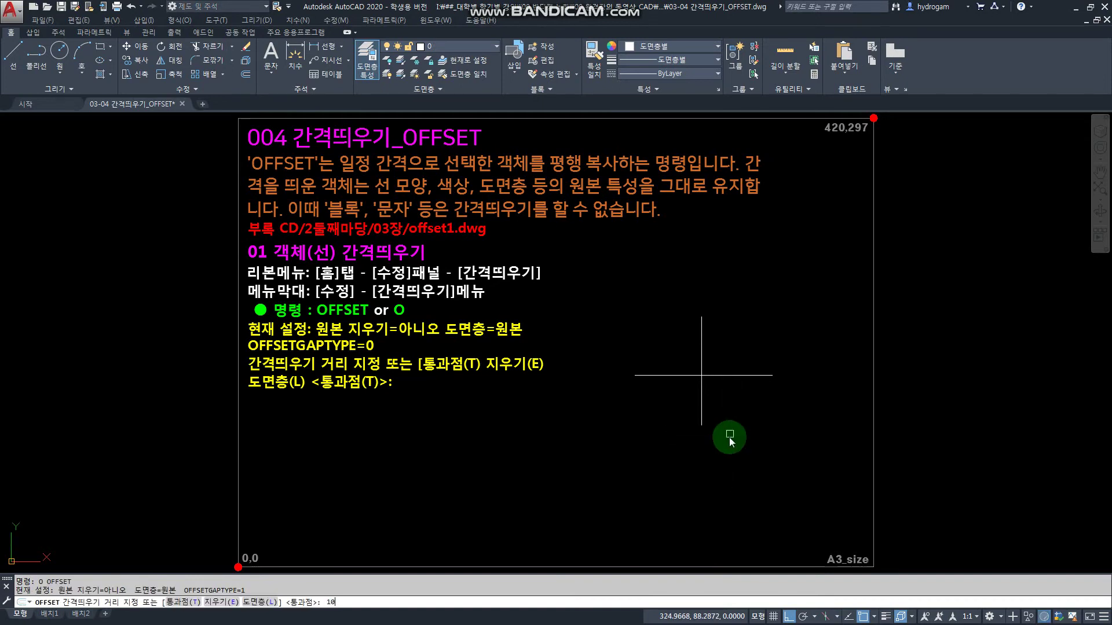
key(Return)
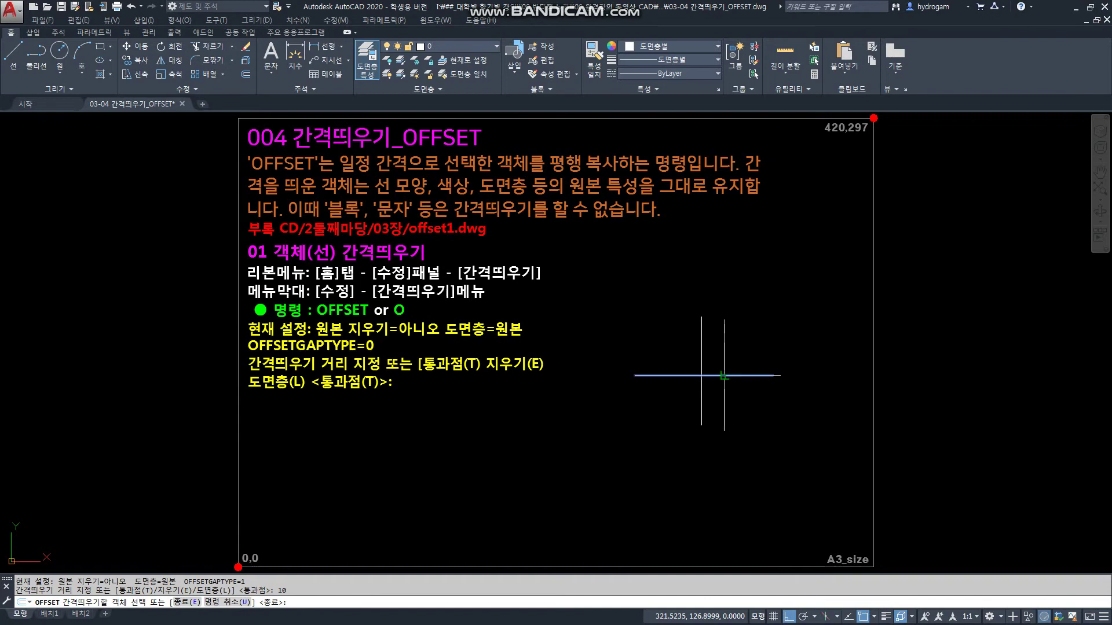
click(728, 375)
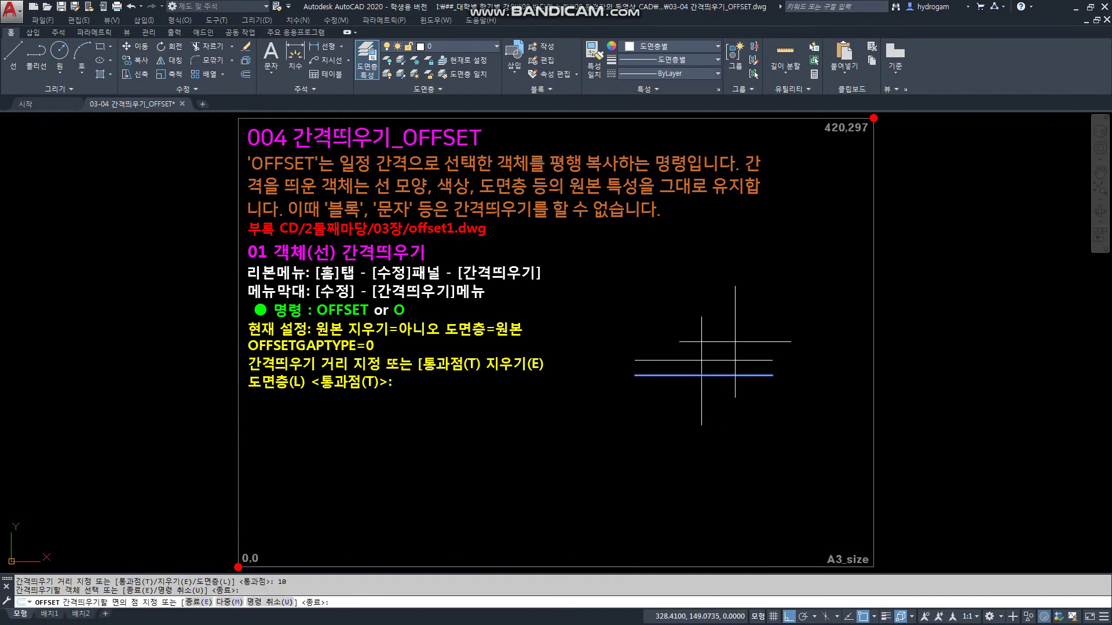
click(734, 374)
click(737, 409)
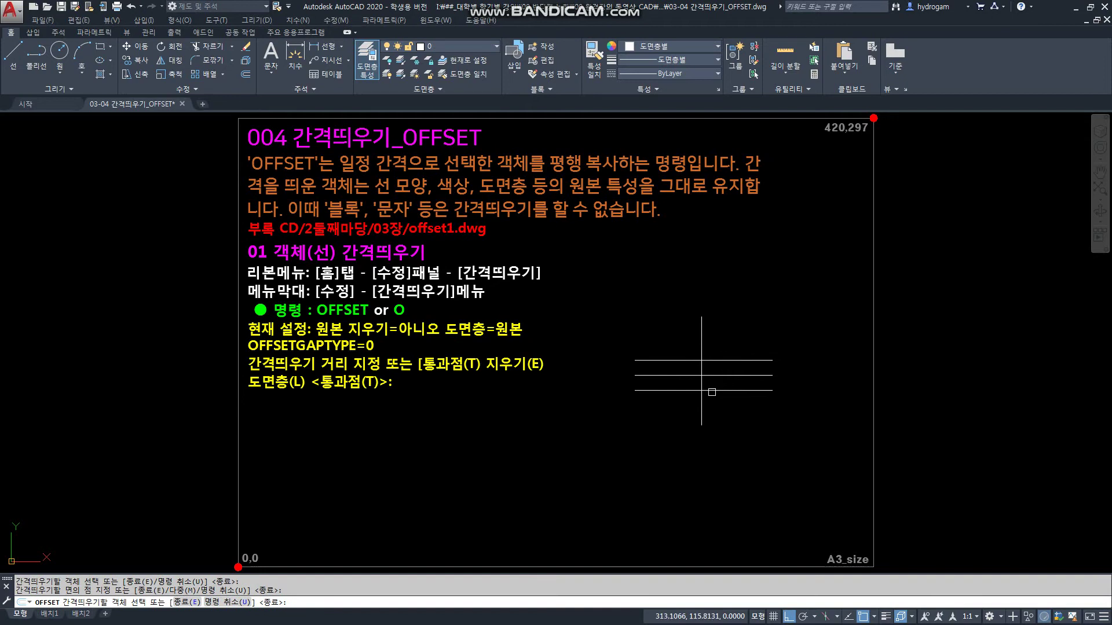
Step: Offset the vertical line by 10 once to its right and twice in succession to its left
click(702, 355)
click(708, 347)
click(701, 343)
click(672, 343)
click(685, 347)
click(663, 342)
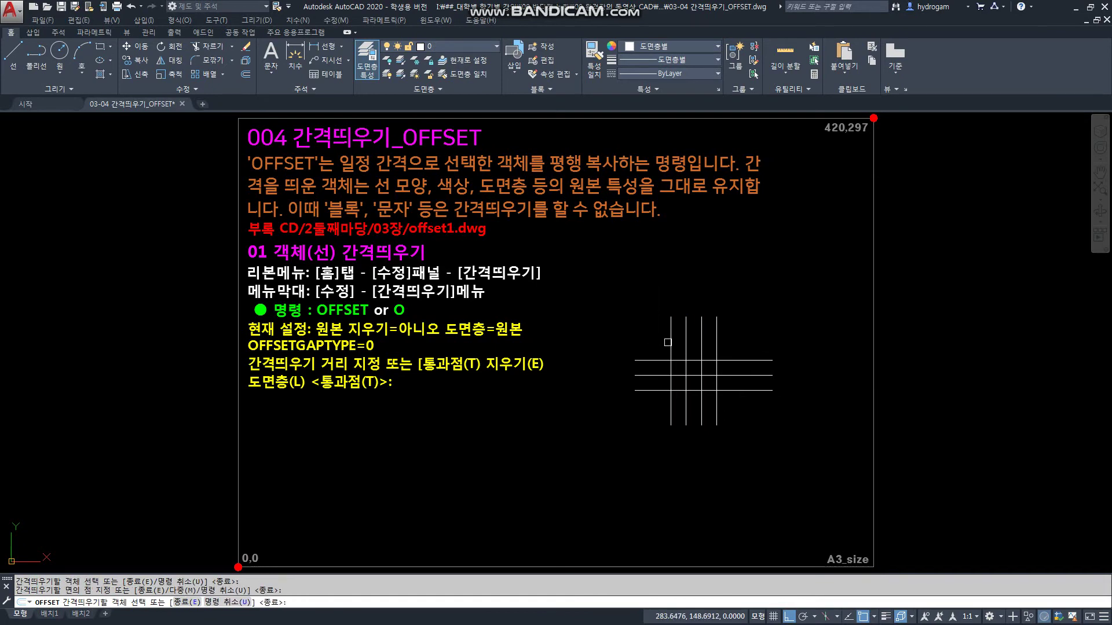
Step: Continue the vertical series with three more 10-unit offsets, each from the newest outermost line on the left side
click(670, 343)
click(654, 338)
click(655, 337)
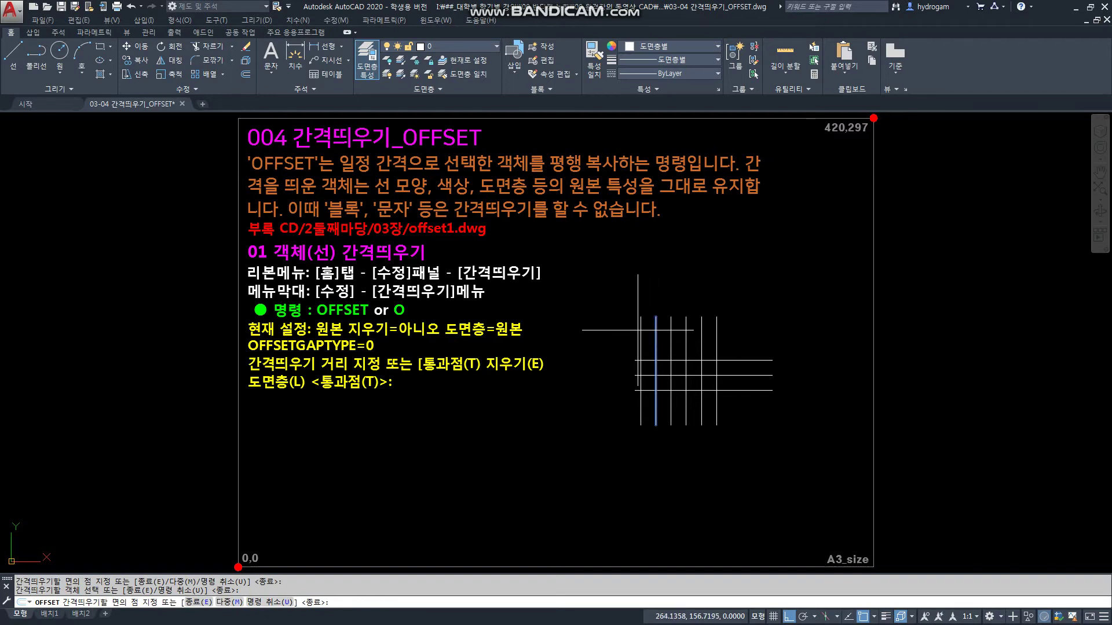
click(638, 331)
click(639, 330)
click(621, 329)
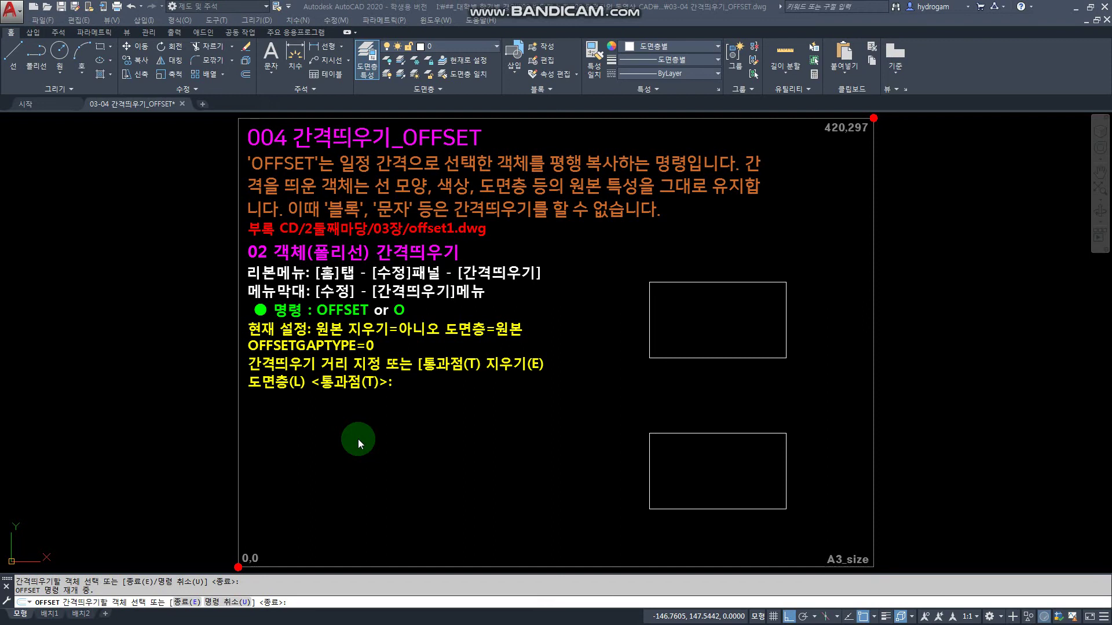
Step: Compare the upper rectangle's individual edges with the lower one-piece rectangle by selecting and deselecting them in turn
click(700, 357)
key(Escape)
key(Escape)
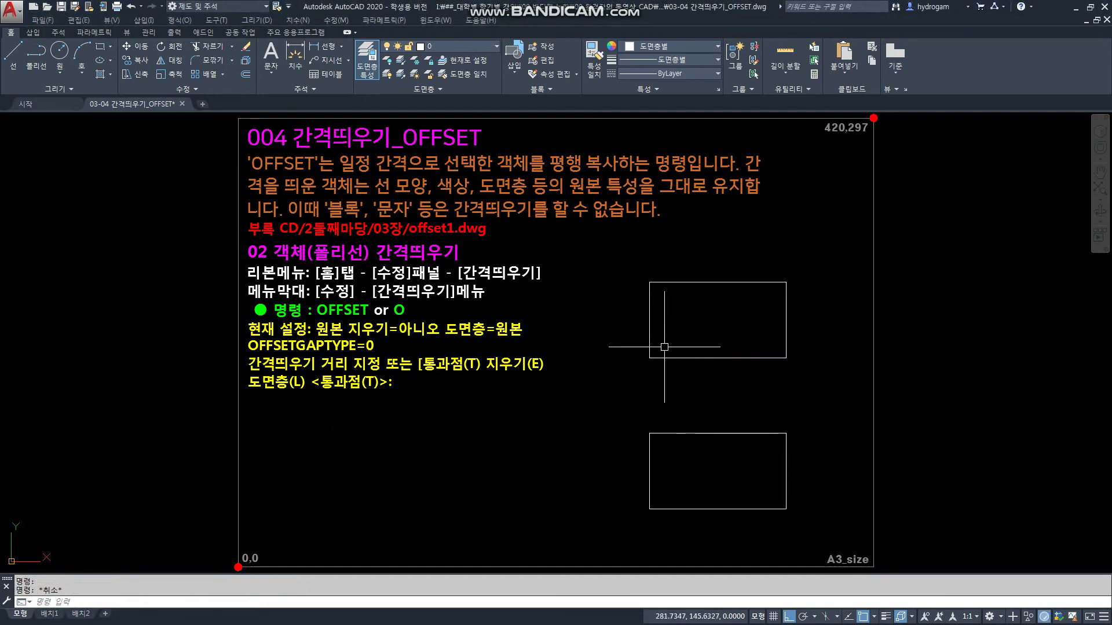
click(648, 338)
key(Escape)
click(680, 281)
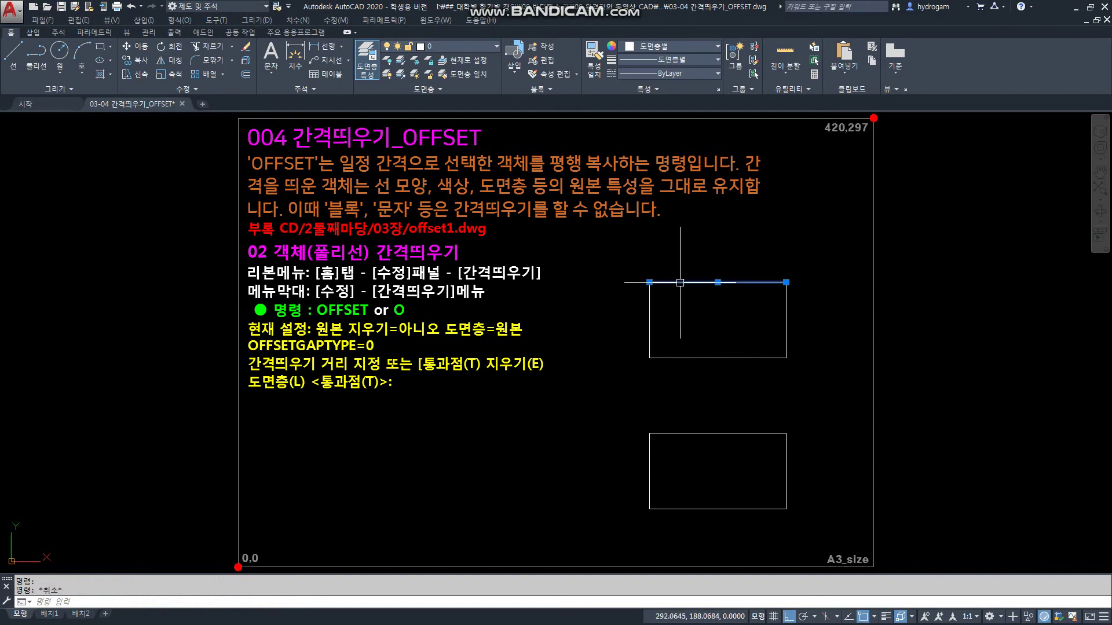
key(Escape)
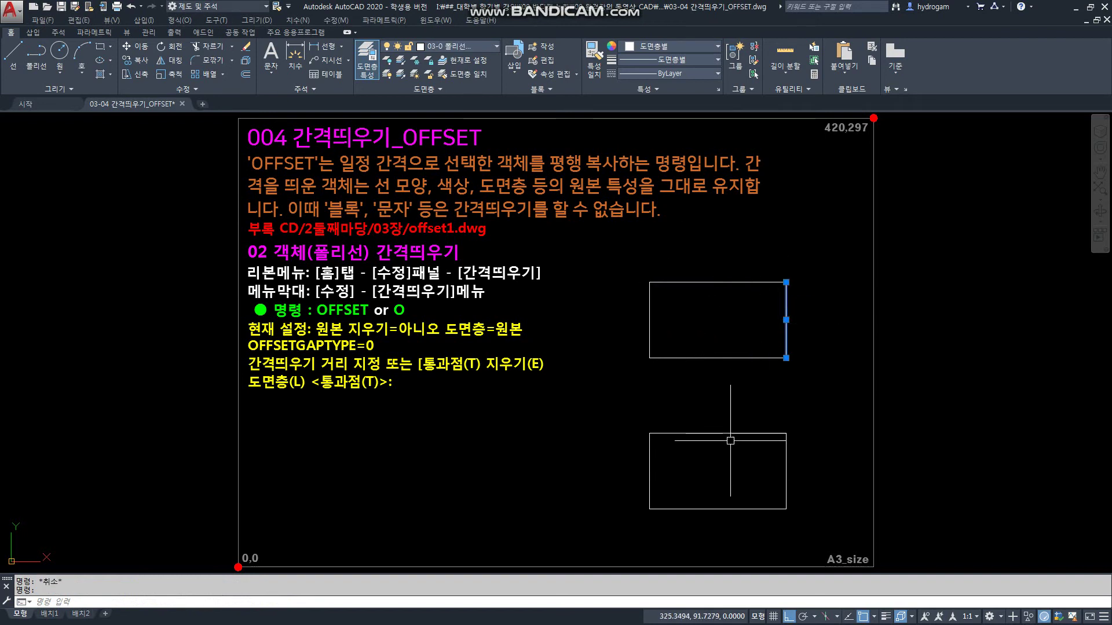
click(724, 434)
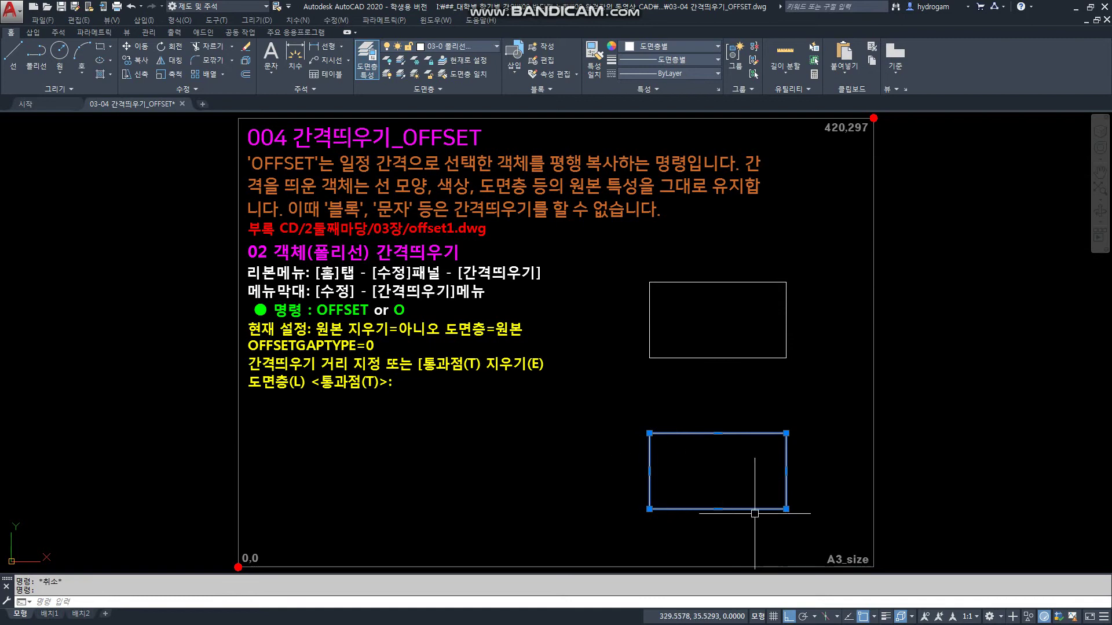
key(Escape)
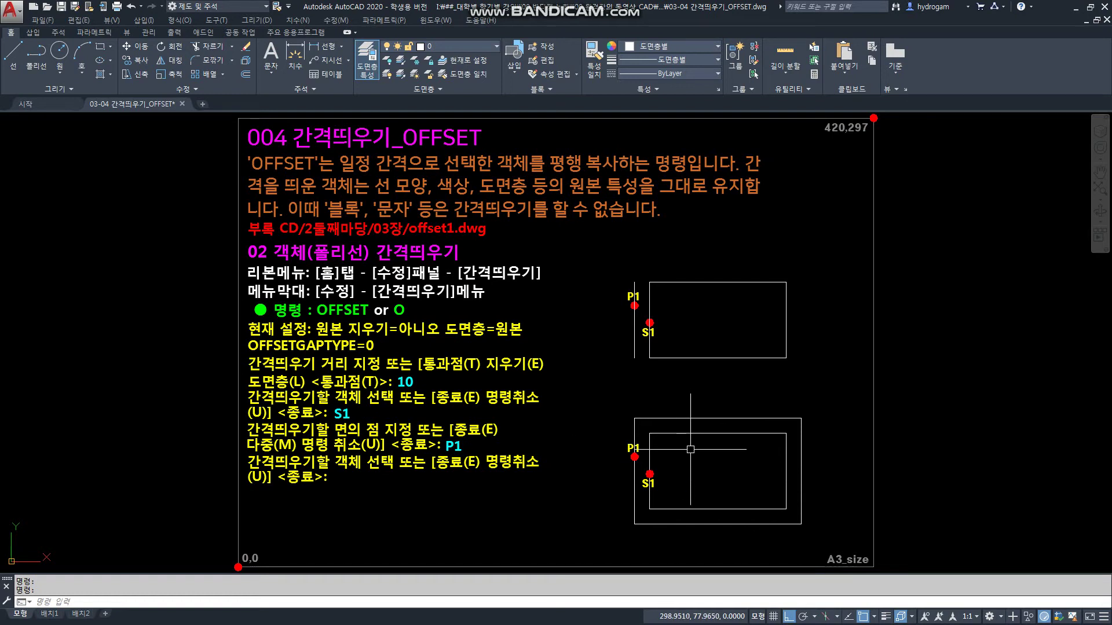
Step: Offset the lower S1 rectangle inward by 10, and offset the resulting inner rectangle inward by 10 again
text(o)
key(Return)
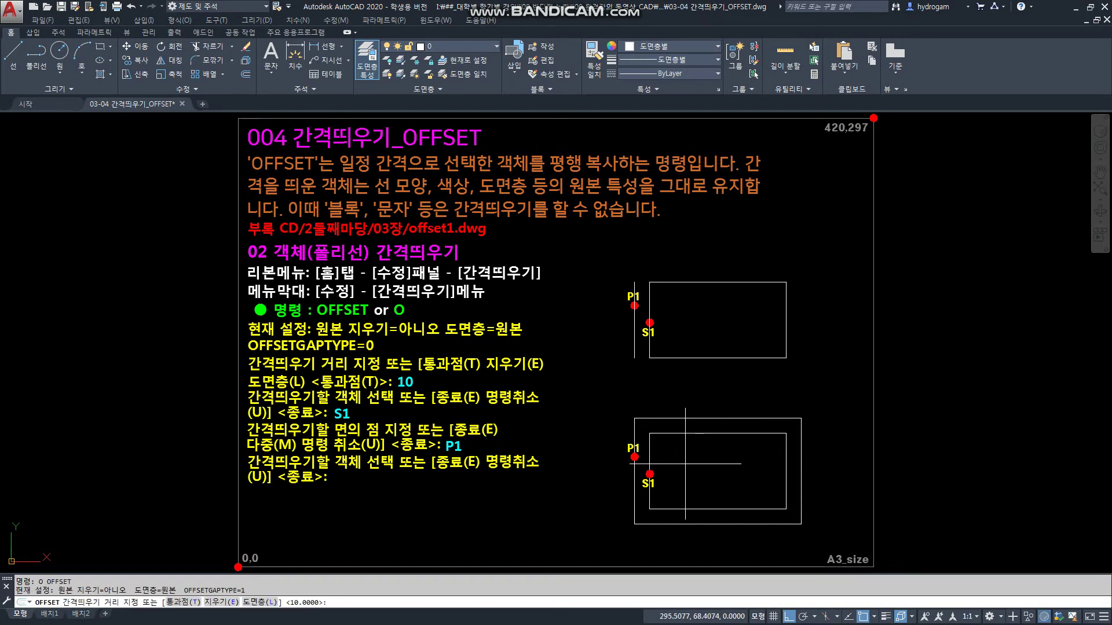
text(10)
key(Return)
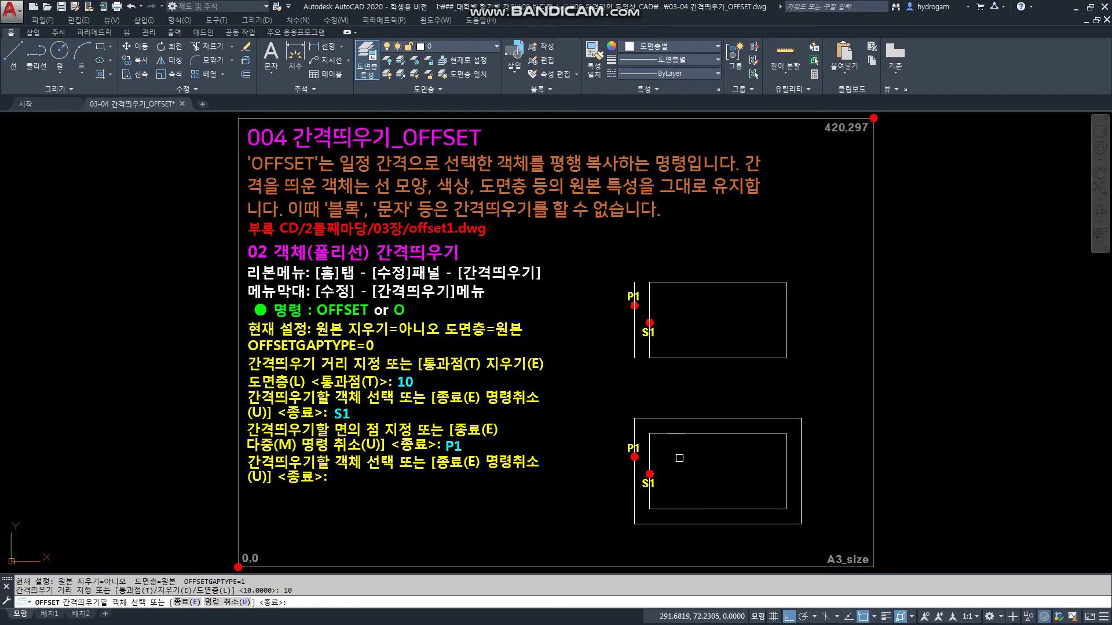
click(649, 460)
click(686, 457)
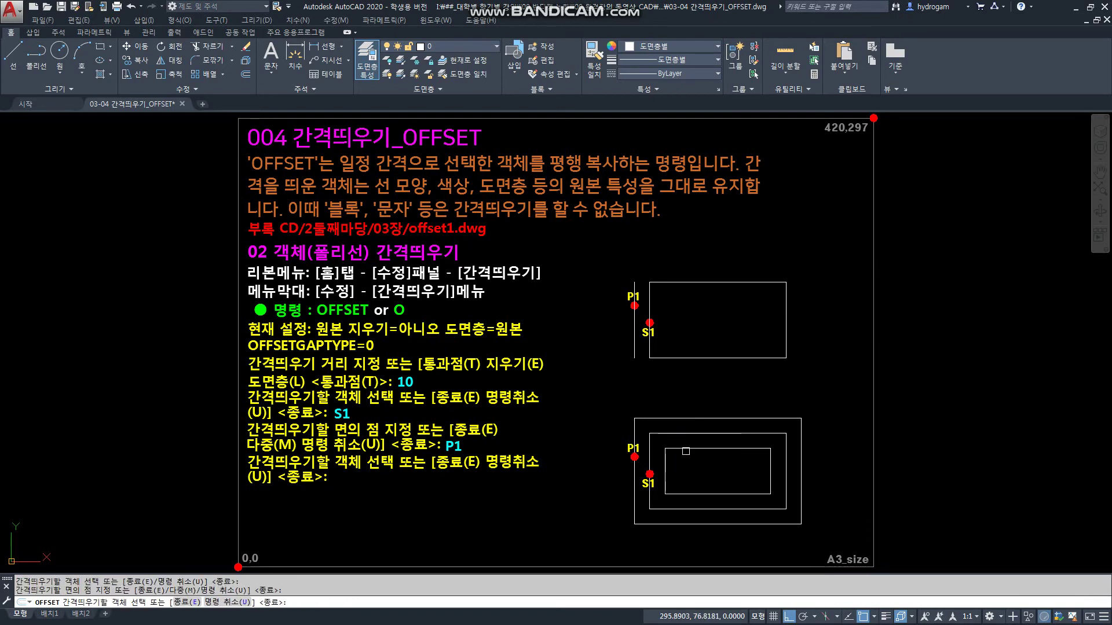
click(686, 448)
click(689, 463)
Step: Offset the lower figure's outermost rectangle outward by 10, and offset that new outline outward by 10 again
click(685, 414)
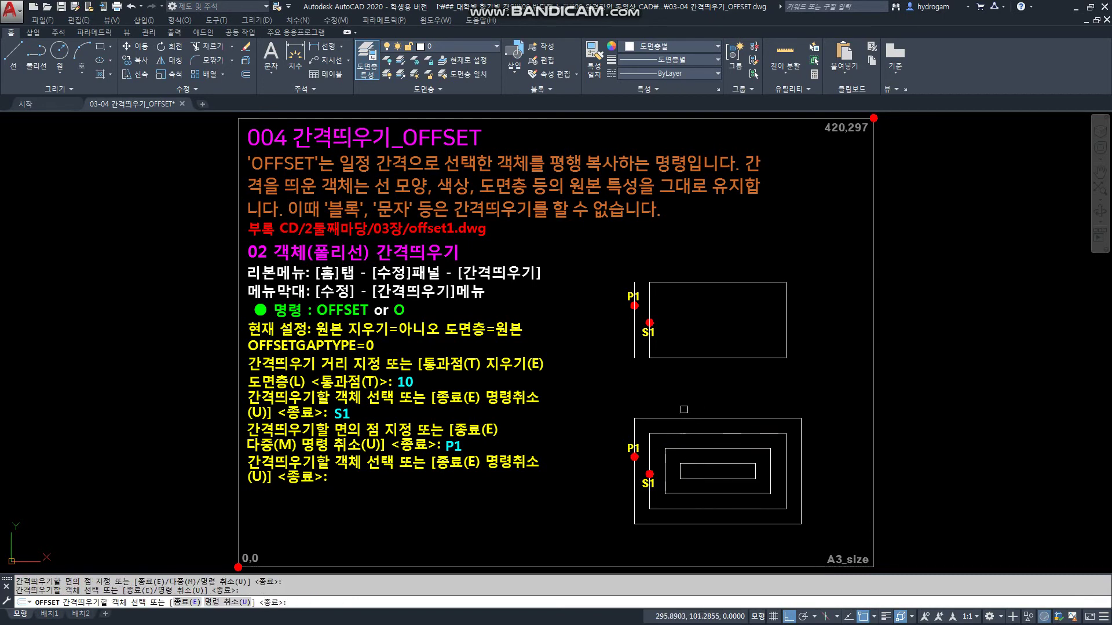
click(682, 399)
click(682, 404)
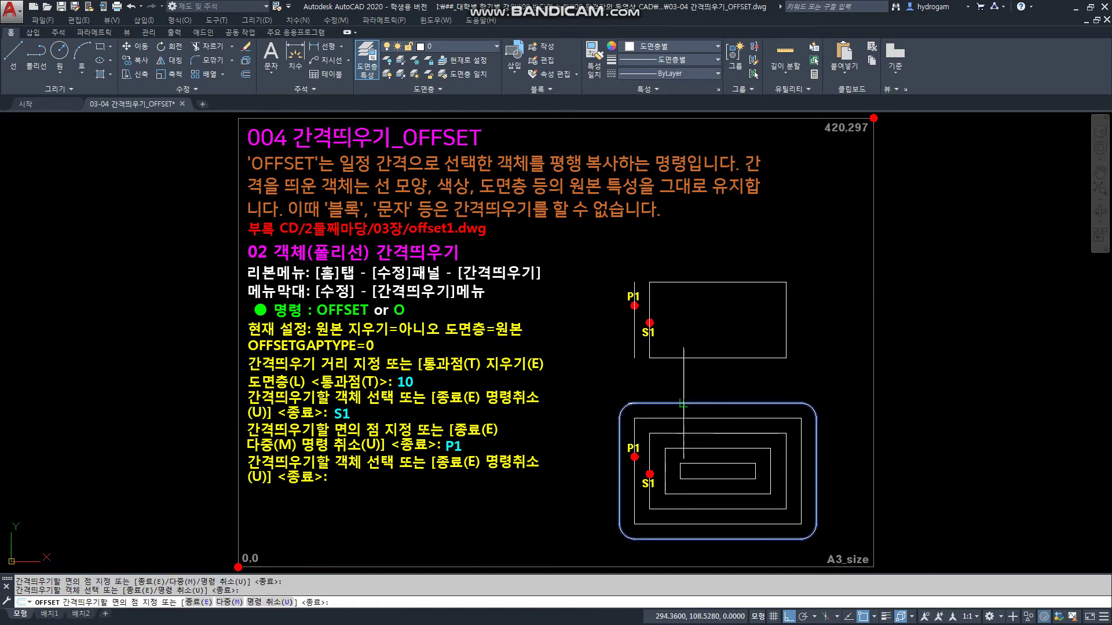
click(677, 380)
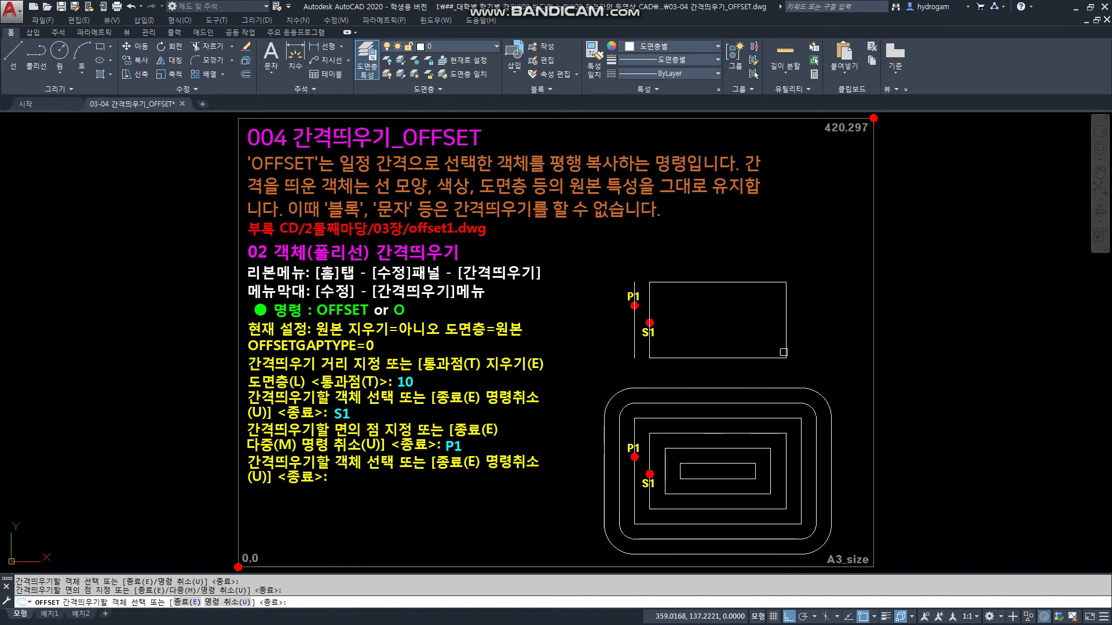
Step: Offset the upper rectangle's right edge outward by 10 twice in succession
click(785, 325)
click(810, 323)
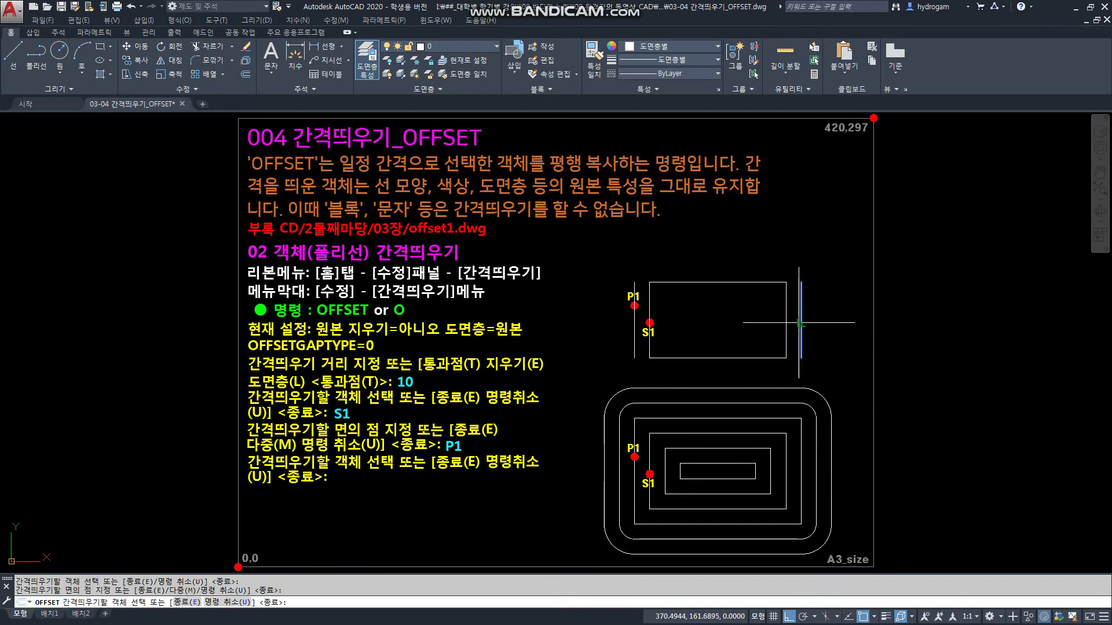
click(801, 323)
click(816, 324)
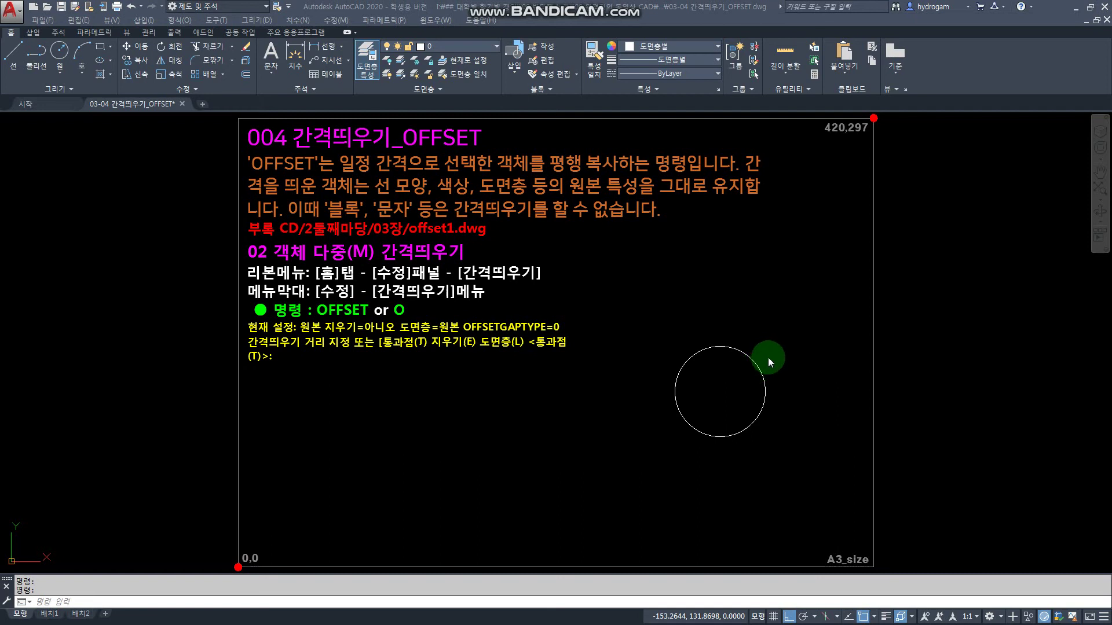
Step: Offset the circle outward by 10, and offset the new circle outward by 10 again
click(774, 345)
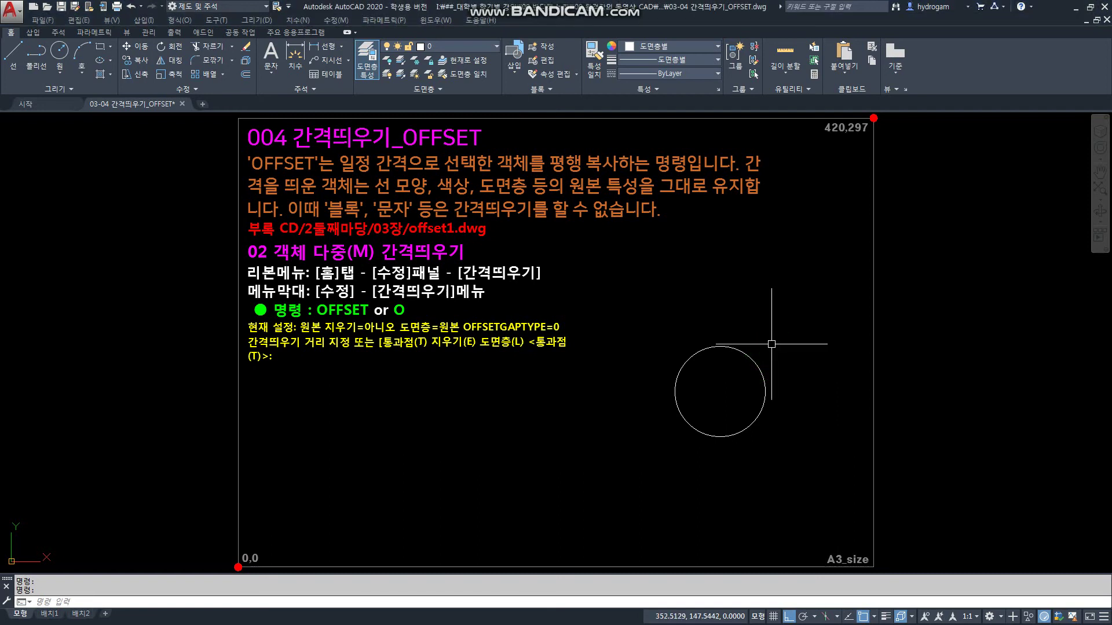
text(o)
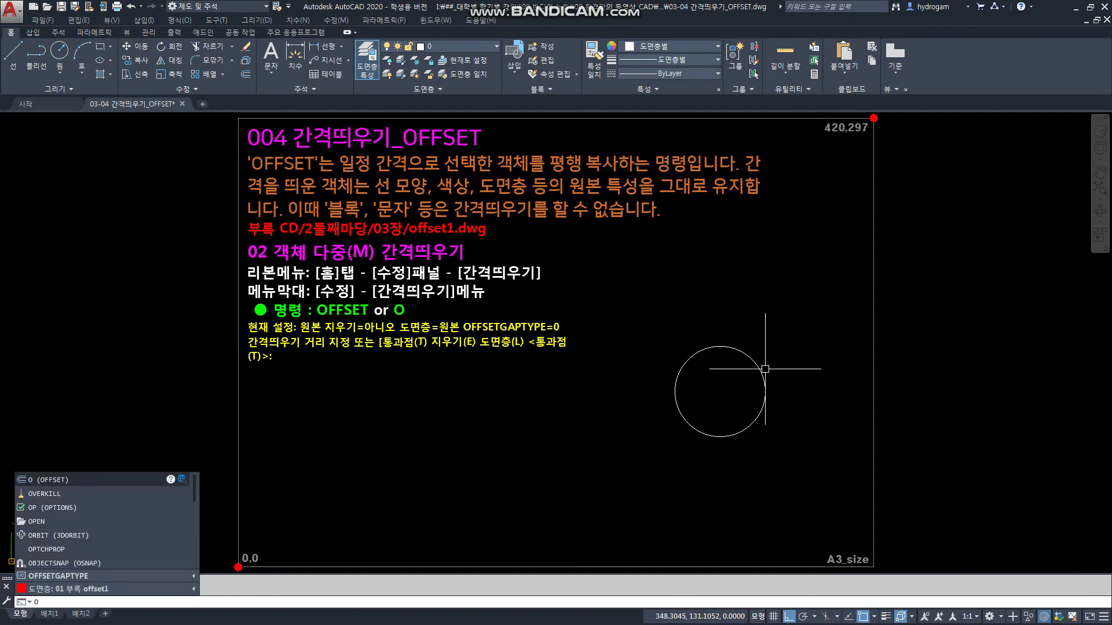
key(Return)
text(1)
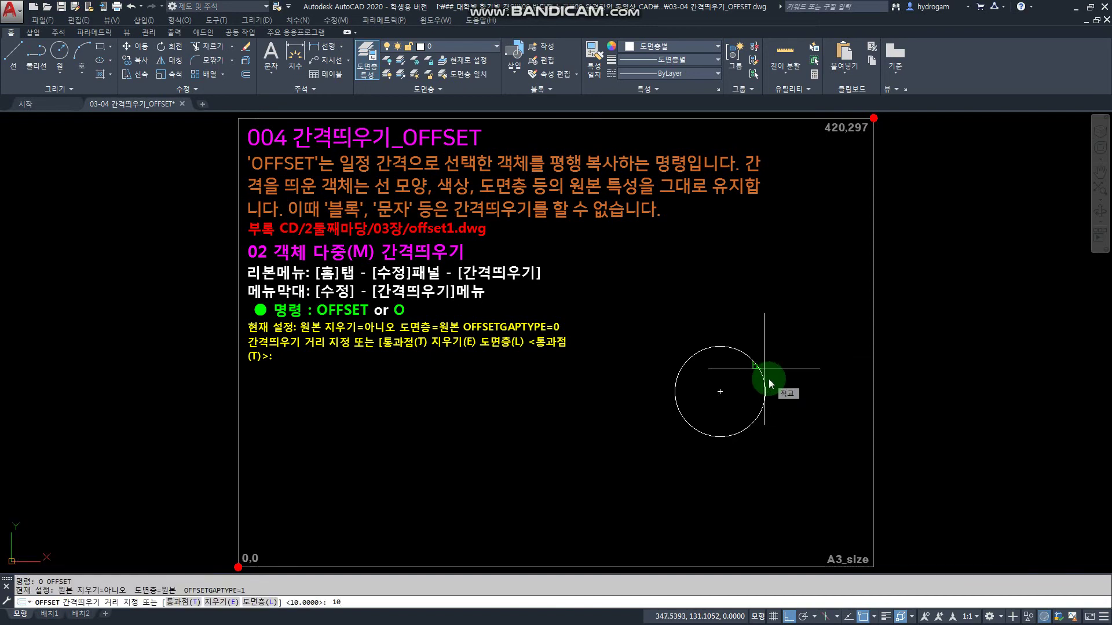
text(0)
key(Return)
click(763, 377)
click(760, 336)
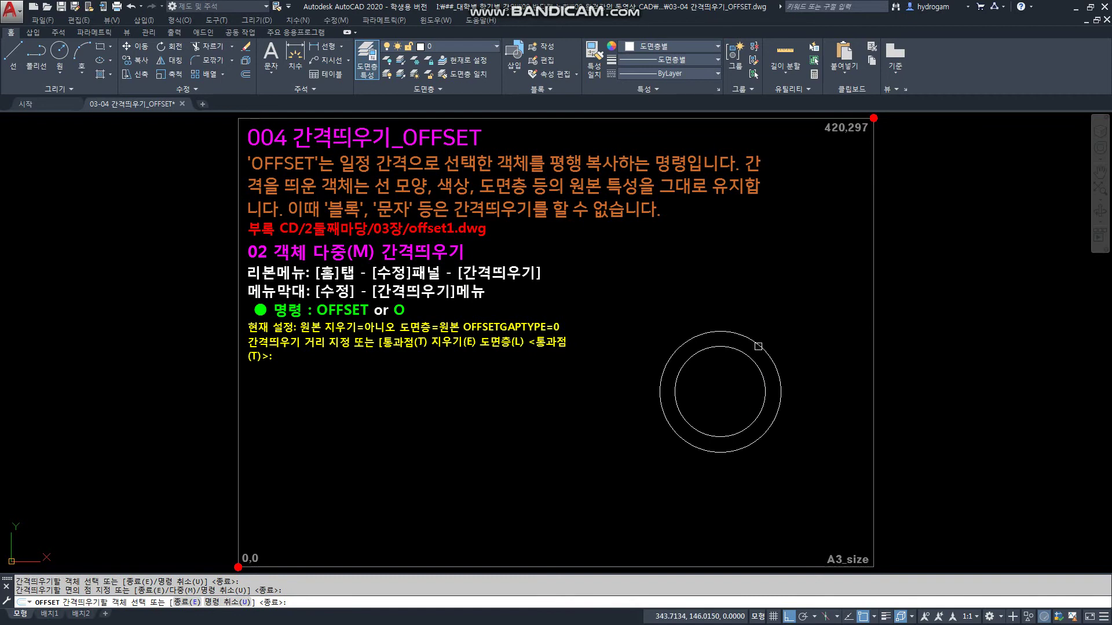
click(758, 346)
click(753, 319)
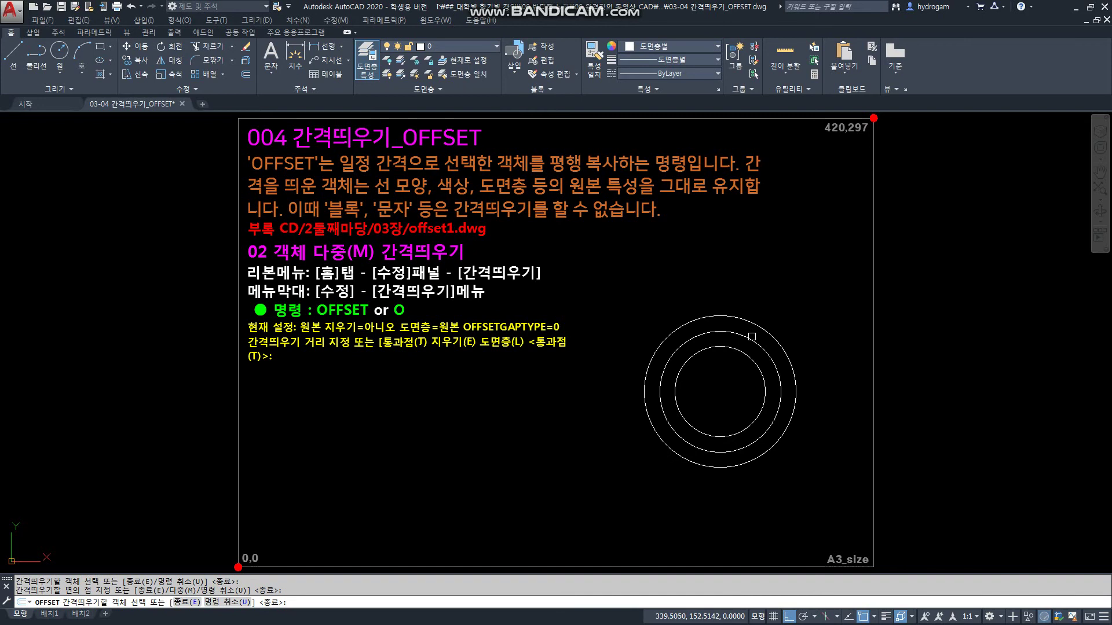
Step: Undo both outward circle offsets and leave the Offset command
key(ctrl+z)
key(ctrl+z)
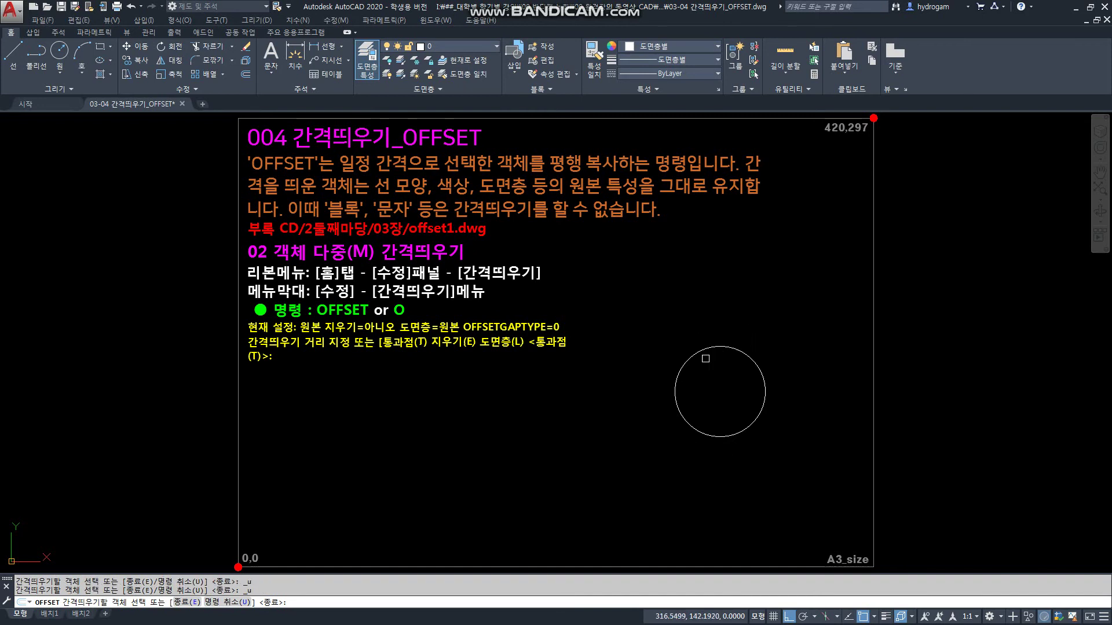
key(Escape)
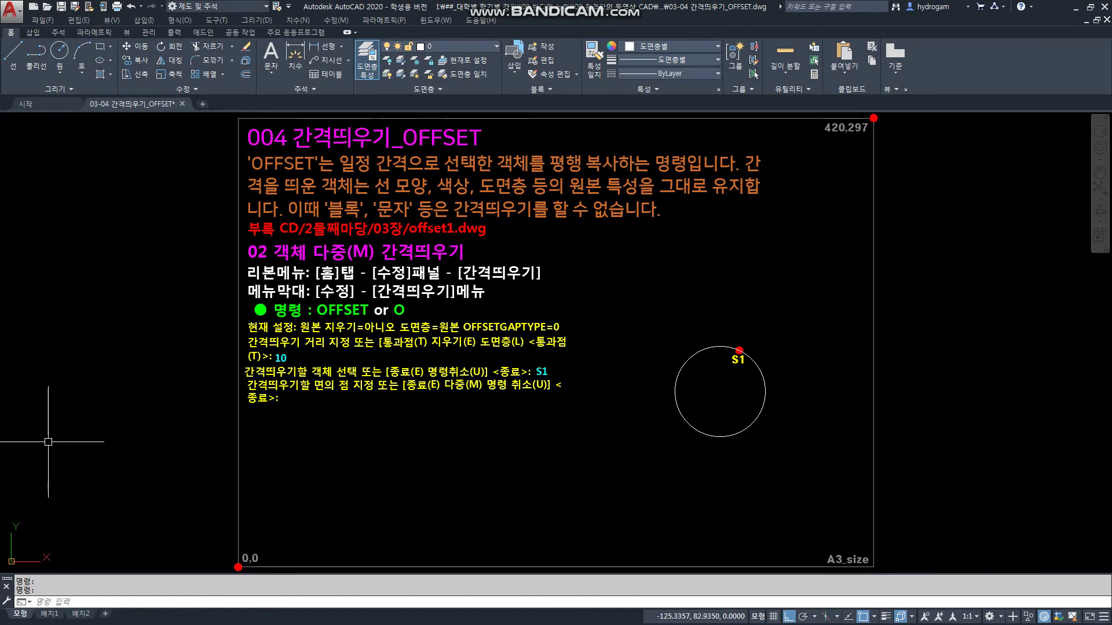
Step: Display the multiple-offset example's remaining layers one by one through M, P1, P2, P3 and ENTER, and undo all these layer changes
key(ctrl+z)
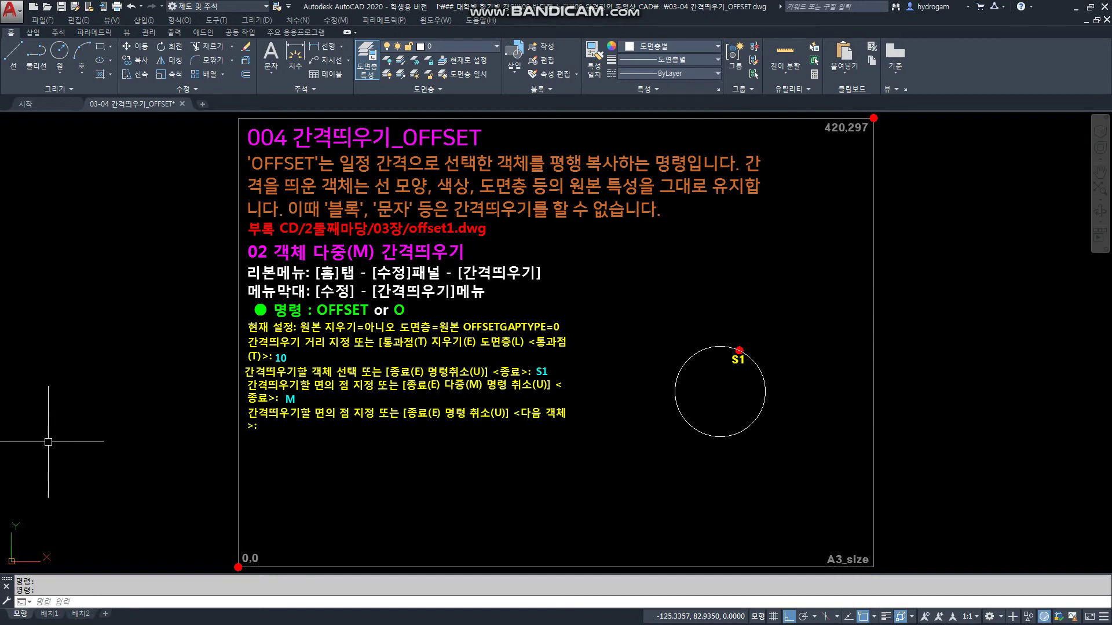
key(ctrl+z)
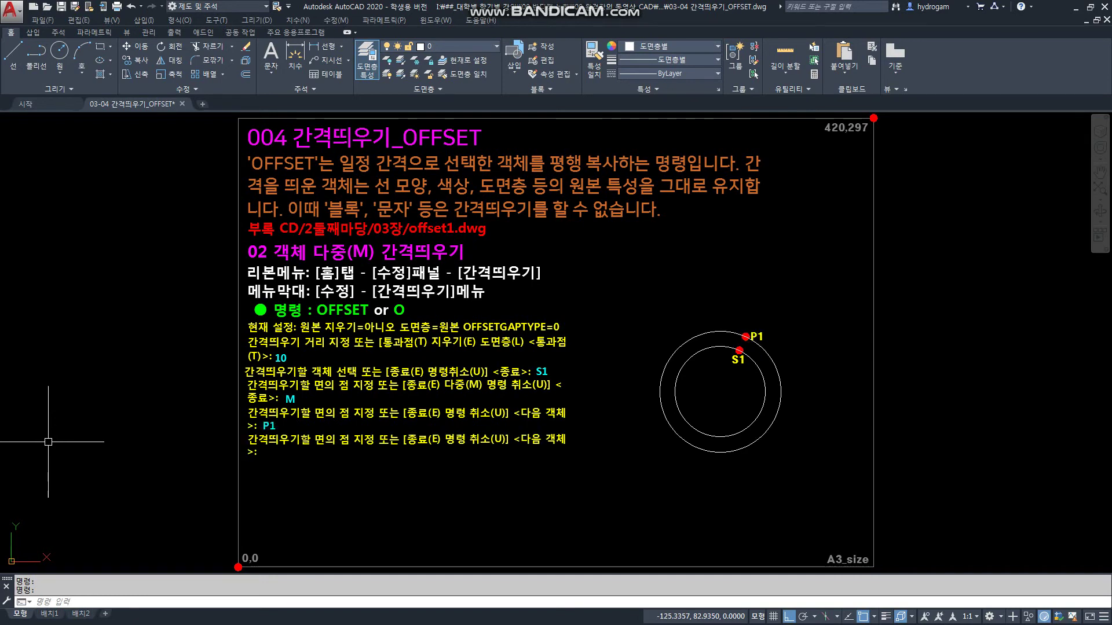
key(ctrl+z)
key(ctrl+z)
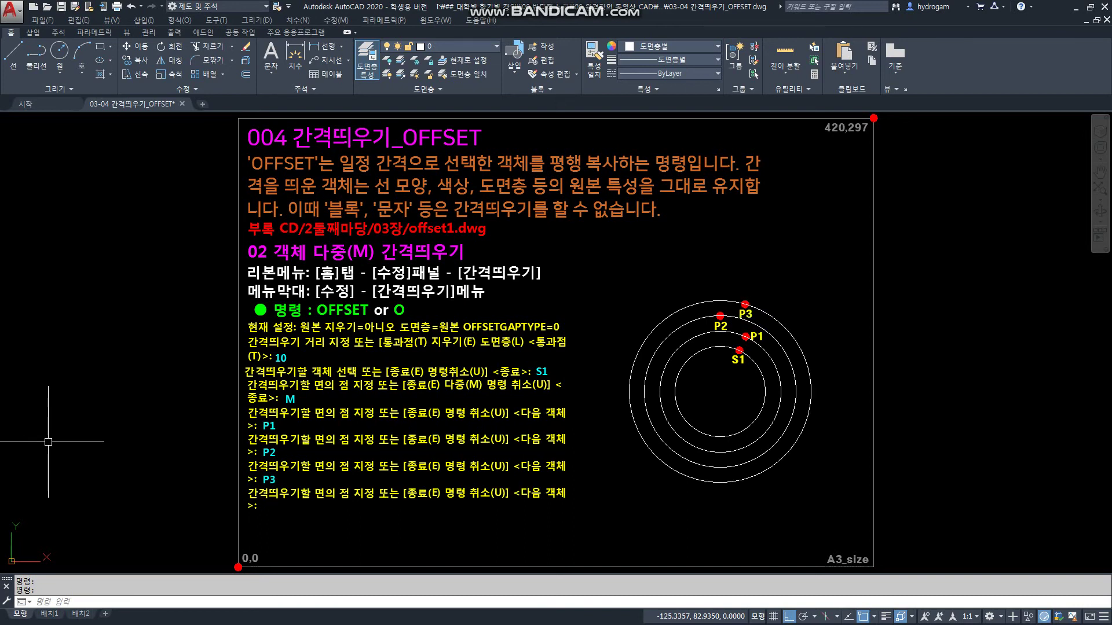
key(ctrl+z)
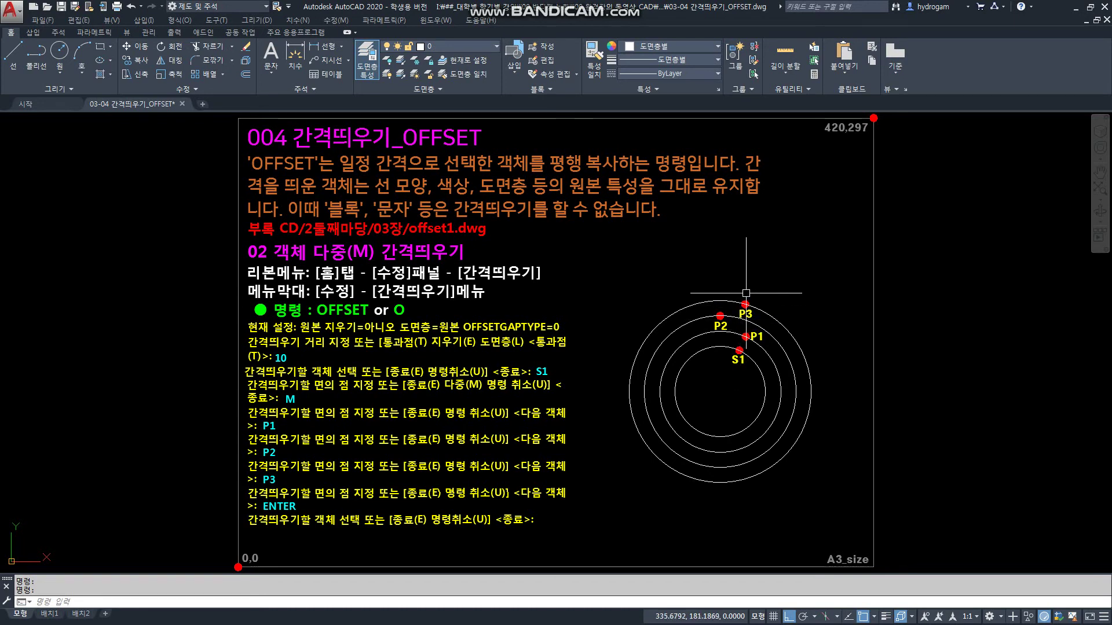
key(ctrl+z)
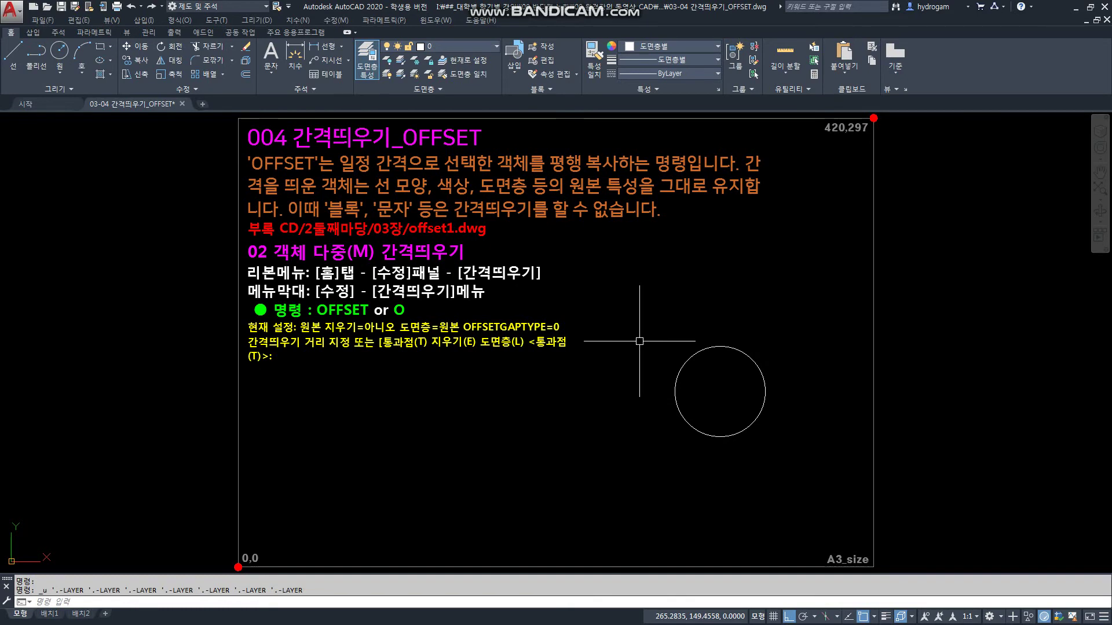
Step: Offset the circle outward repeatedly at a distance of 10 using the Multiple option, building eight concentric circles around it
text(O)
right_click(660, 355)
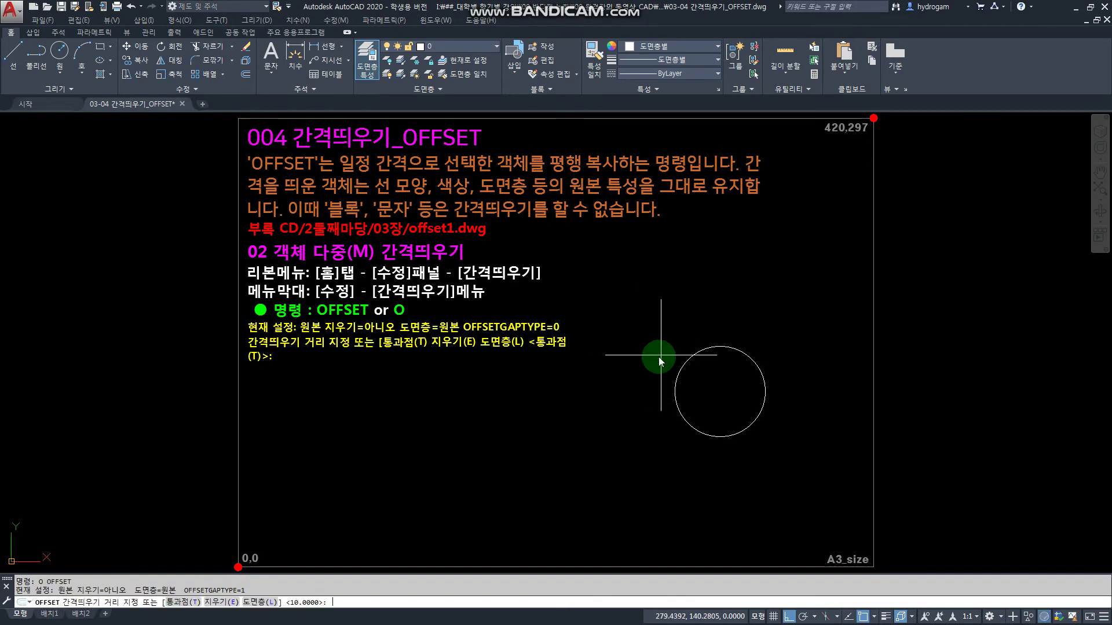
text(10)
key(Return)
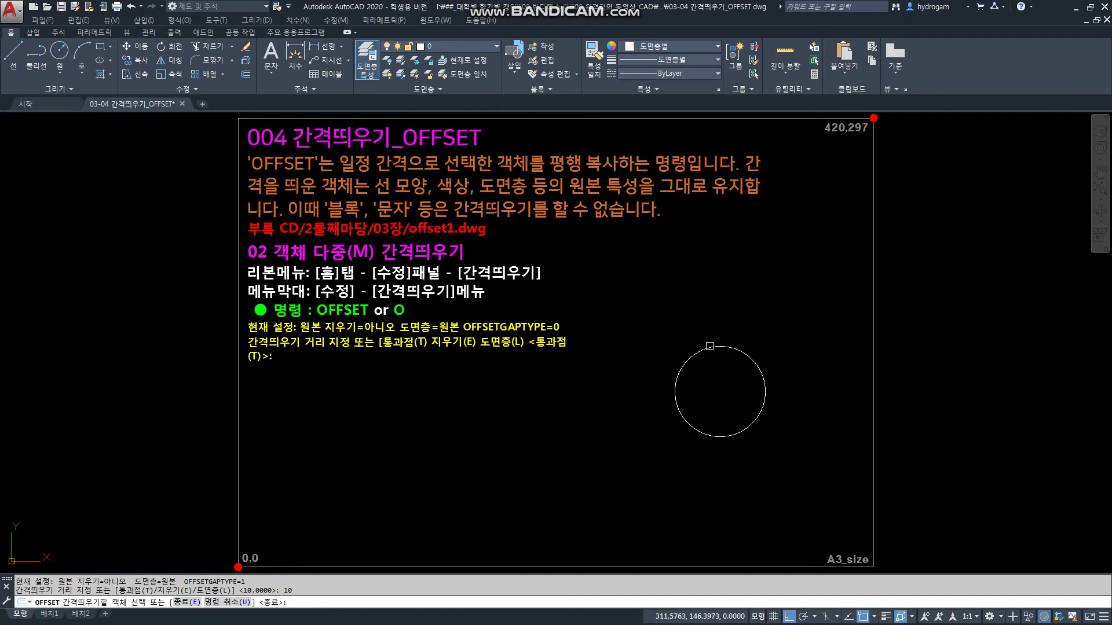
click(710, 346)
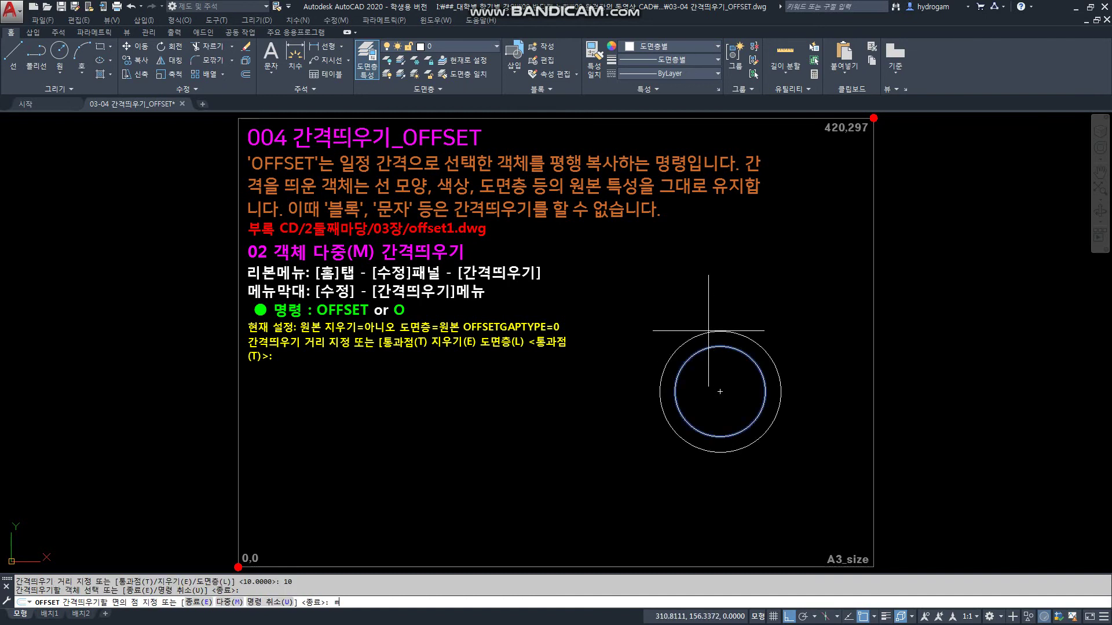
text(m)
key(Return)
click(712, 315)
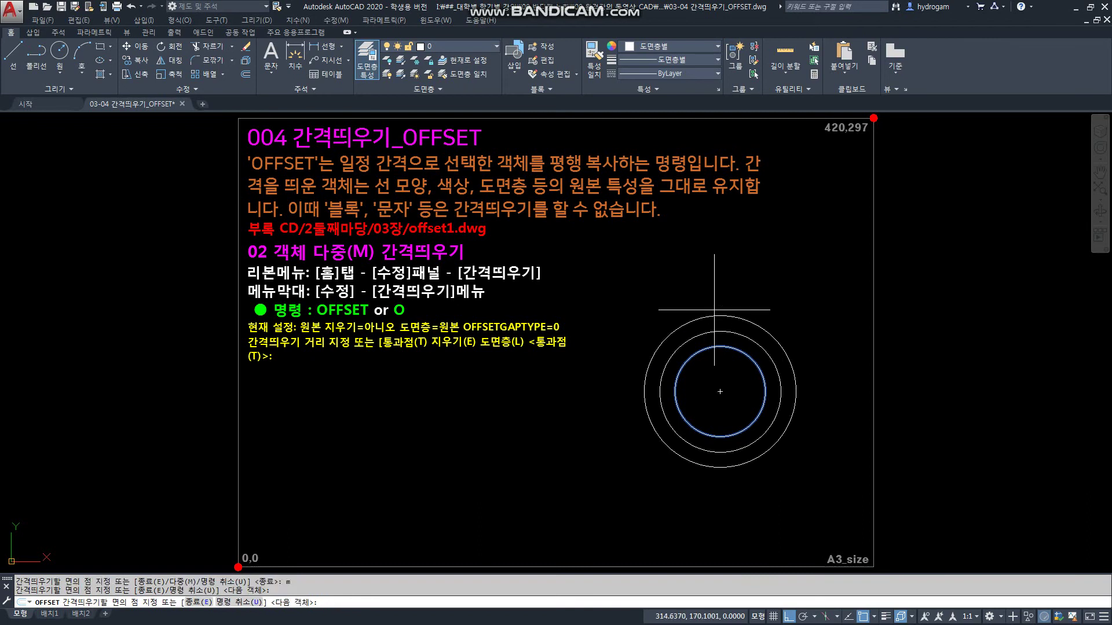
click(715, 300)
click(718, 283)
click(723, 255)
click(727, 236)
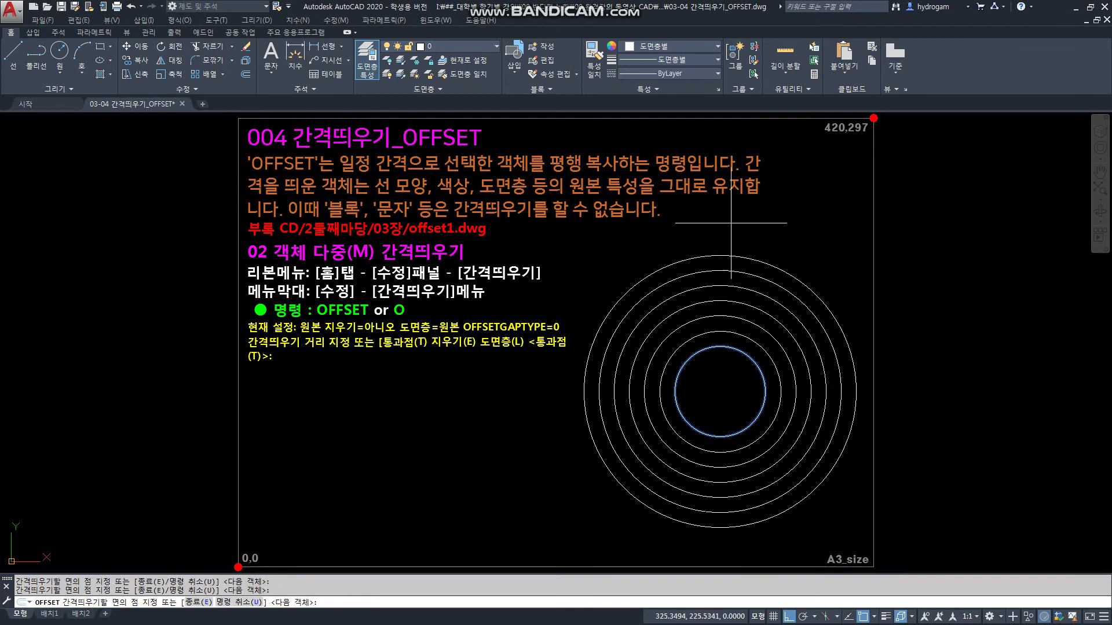
click(732, 217)
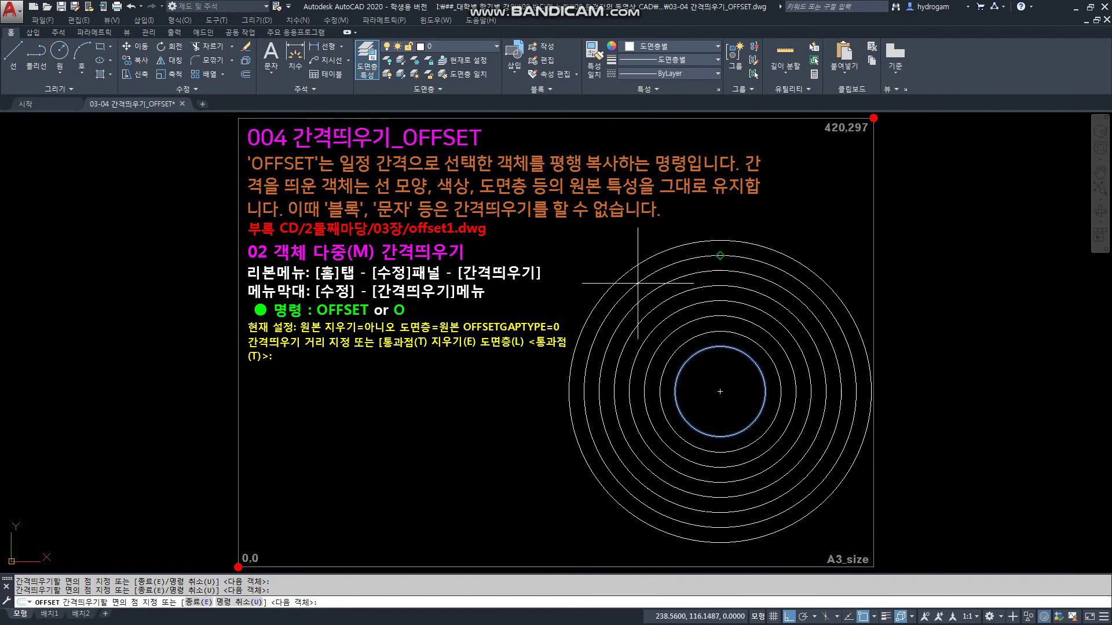
click(732, 315)
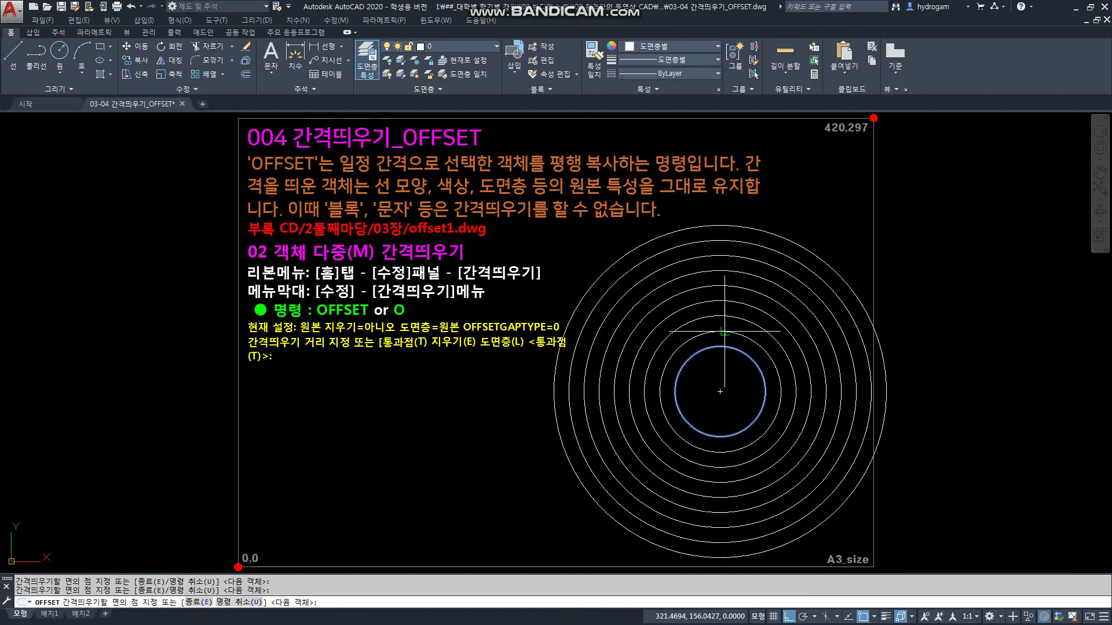
key(Return)
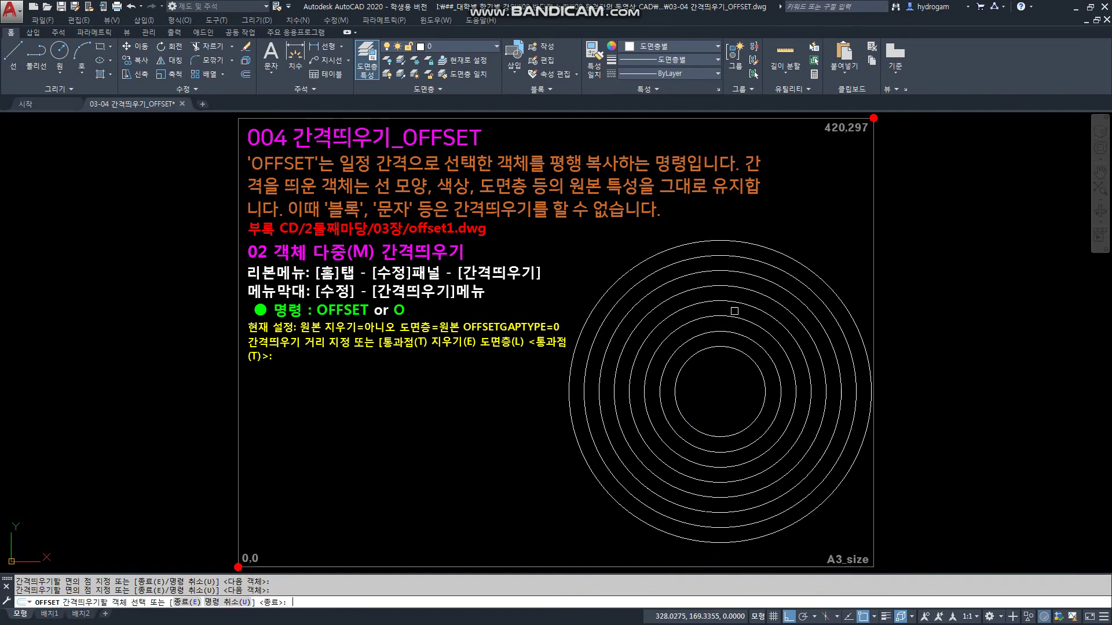
Step: Undo the concentric circle offsets one after another and leave the Offset command
key(ctrl+z)
key(ctrl+z)
key(ctrl+z)
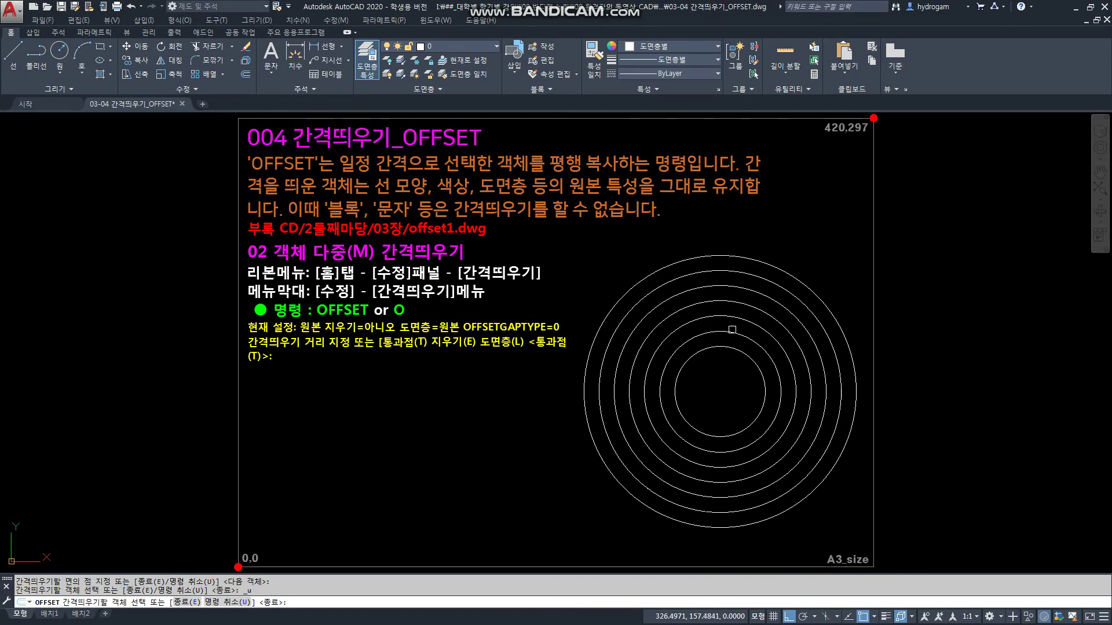
key(ctrl+z)
key(ctrl+z)
key(ctrl+z)
key(ctrl+z)
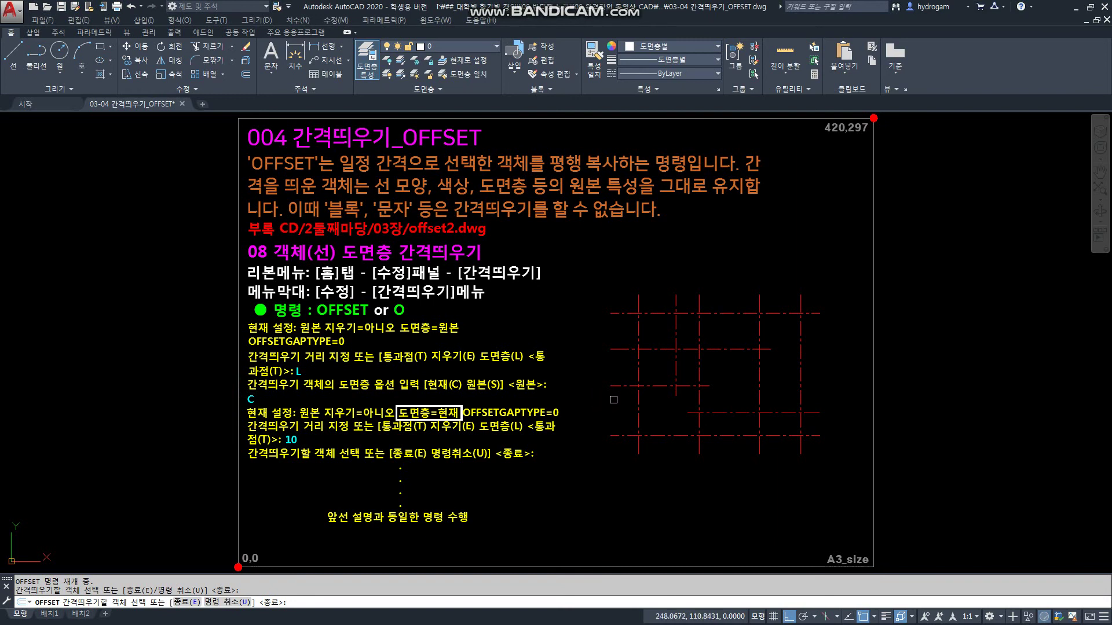
key(Escape)
key(Escape)
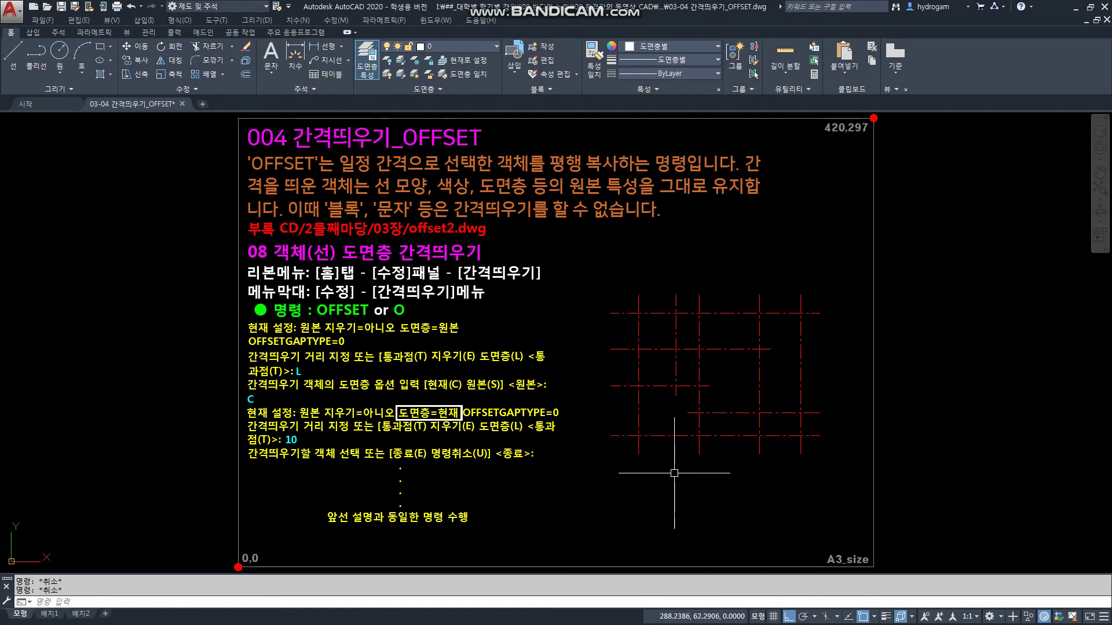
text(o)
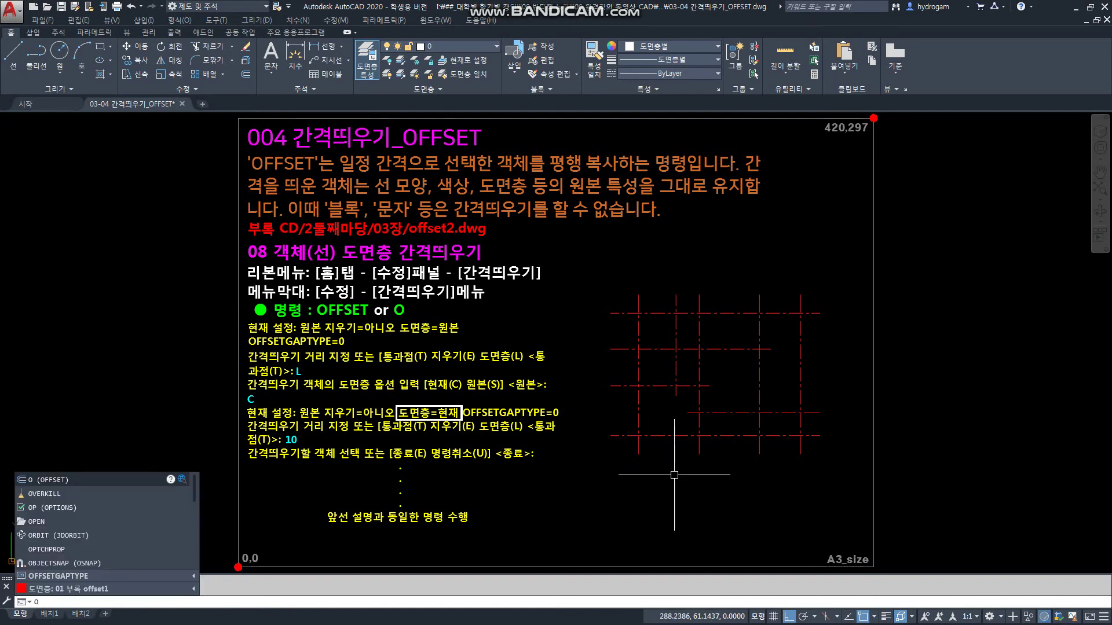
key(Return)
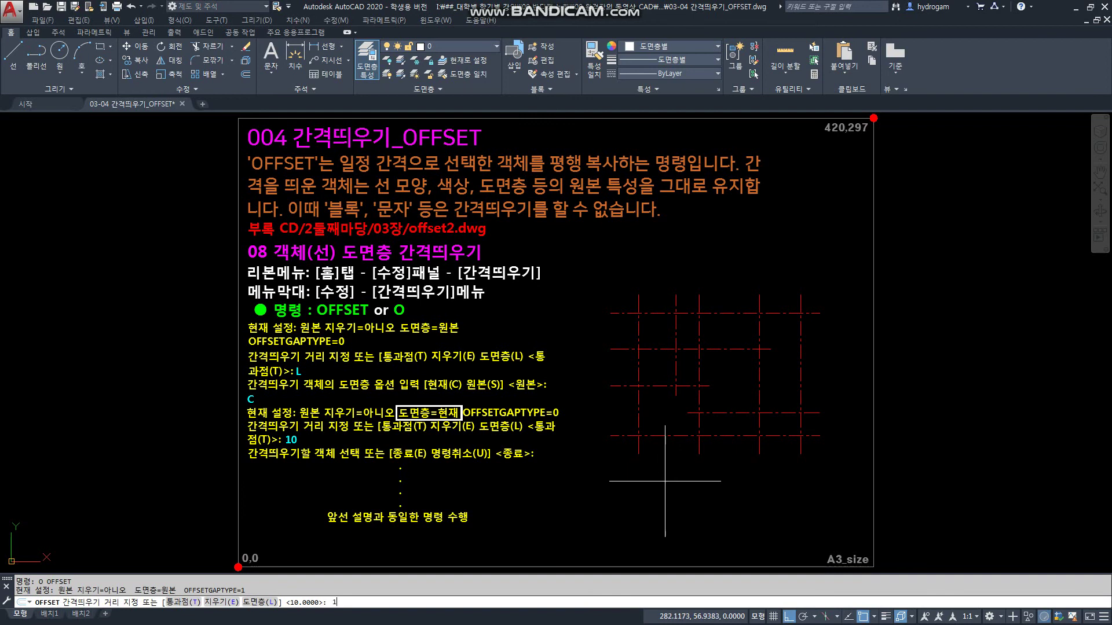
text(10)
key(Return)
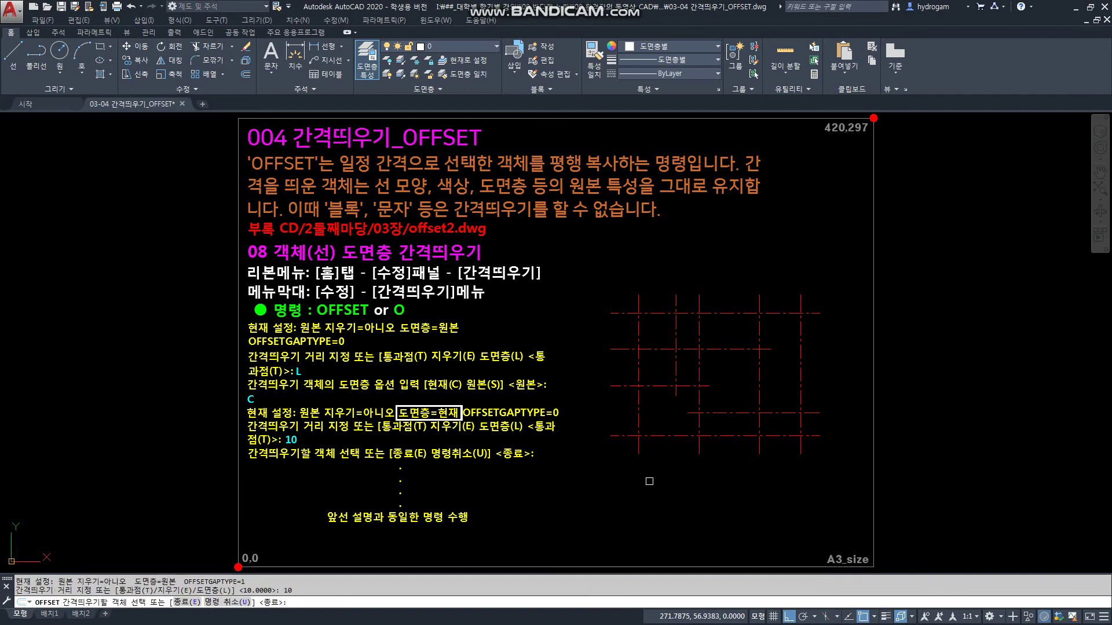
key(Escape)
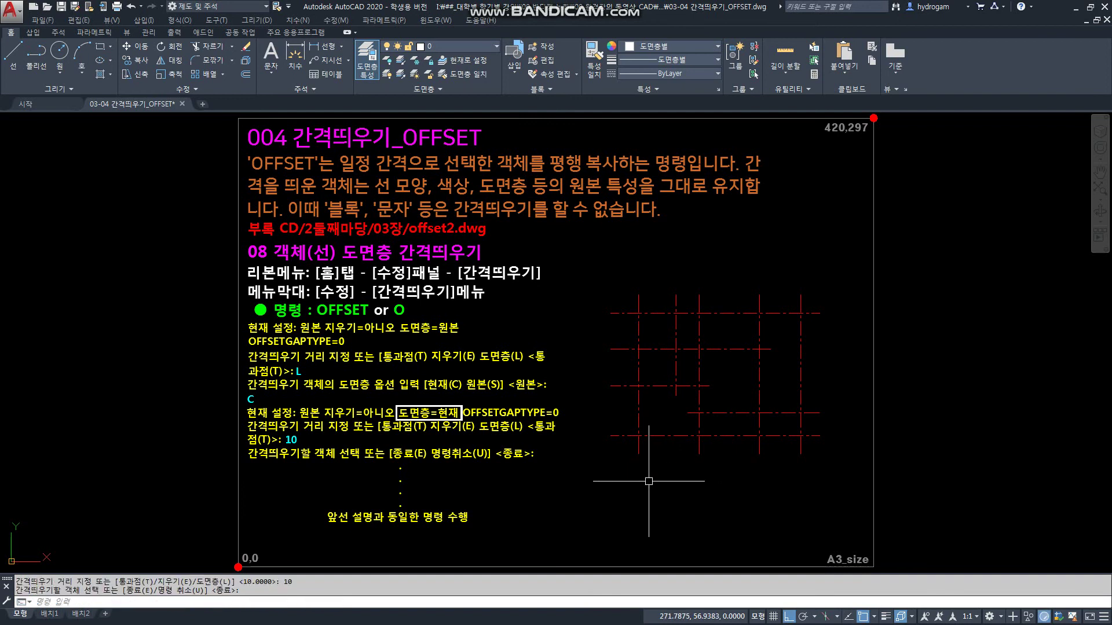
Step: Start Offset with the layer option set to Current and accept the offset distance of 10
text(o)
right_click(648, 482)
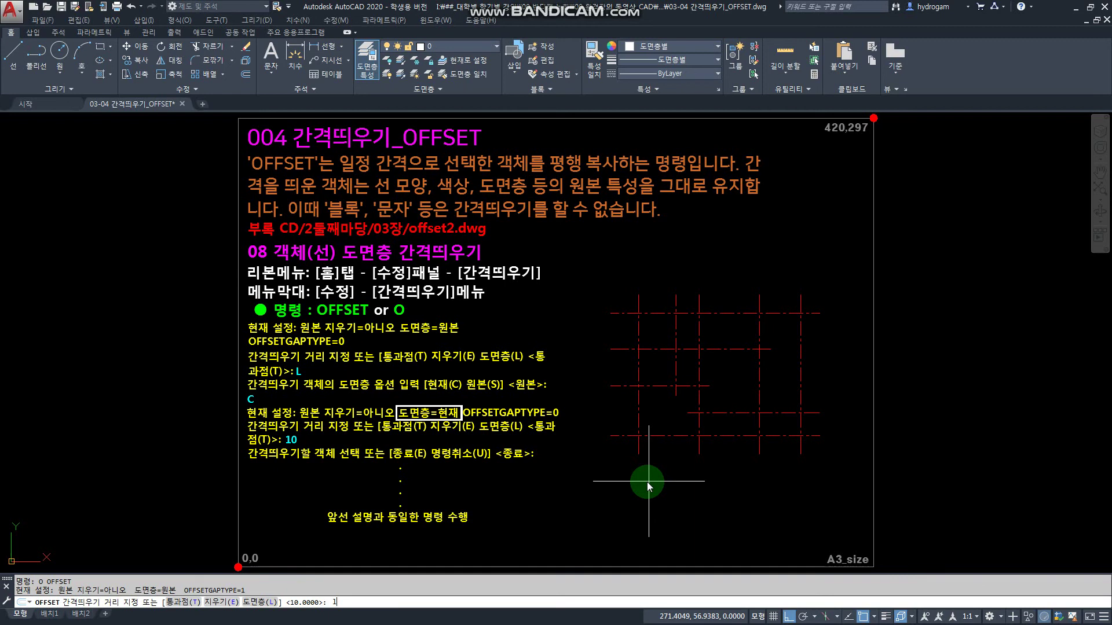
text(l)
key(Return)
text(c)
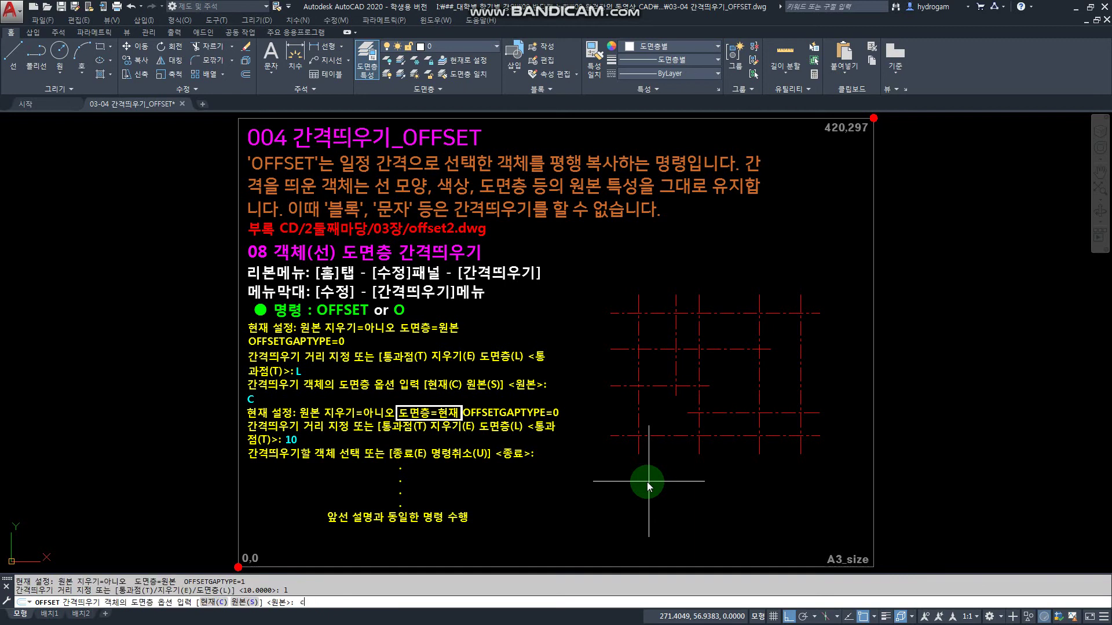
key(Return)
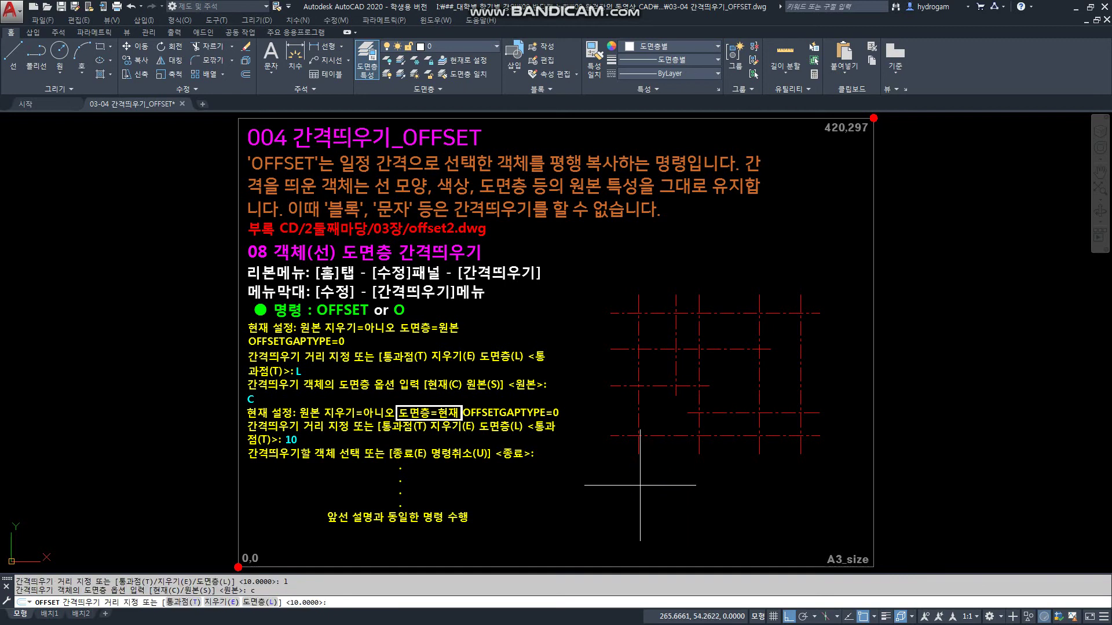
key(Return)
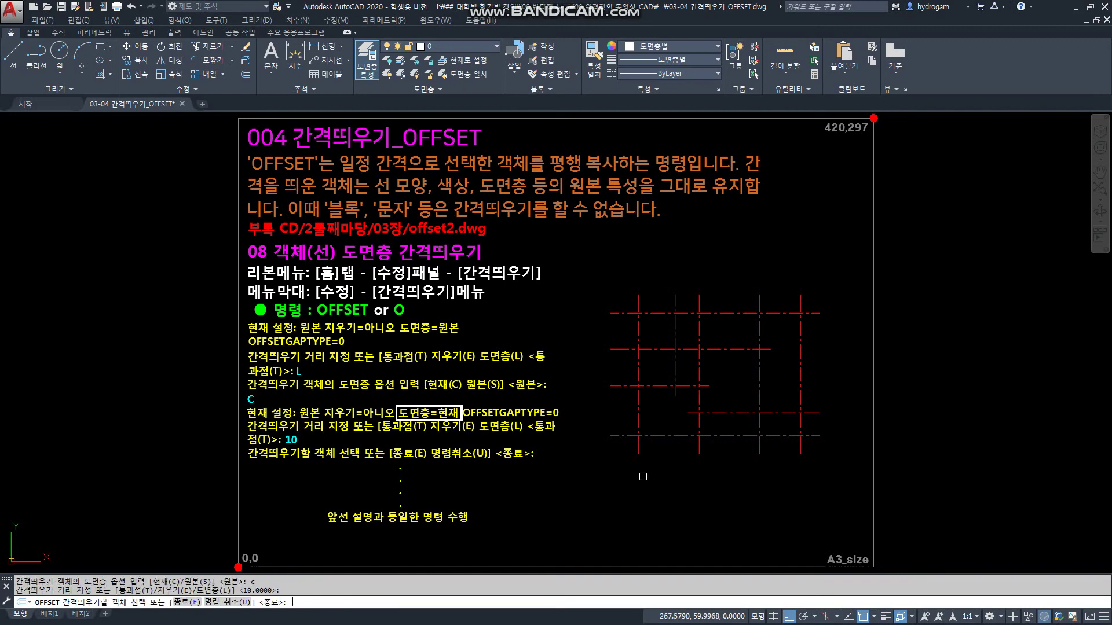
Step: Offset the grid's leftmost vertical centerline to the left and its top horizontal centerline upward, both by 10 onto the current layer
click(637, 332)
click(630, 334)
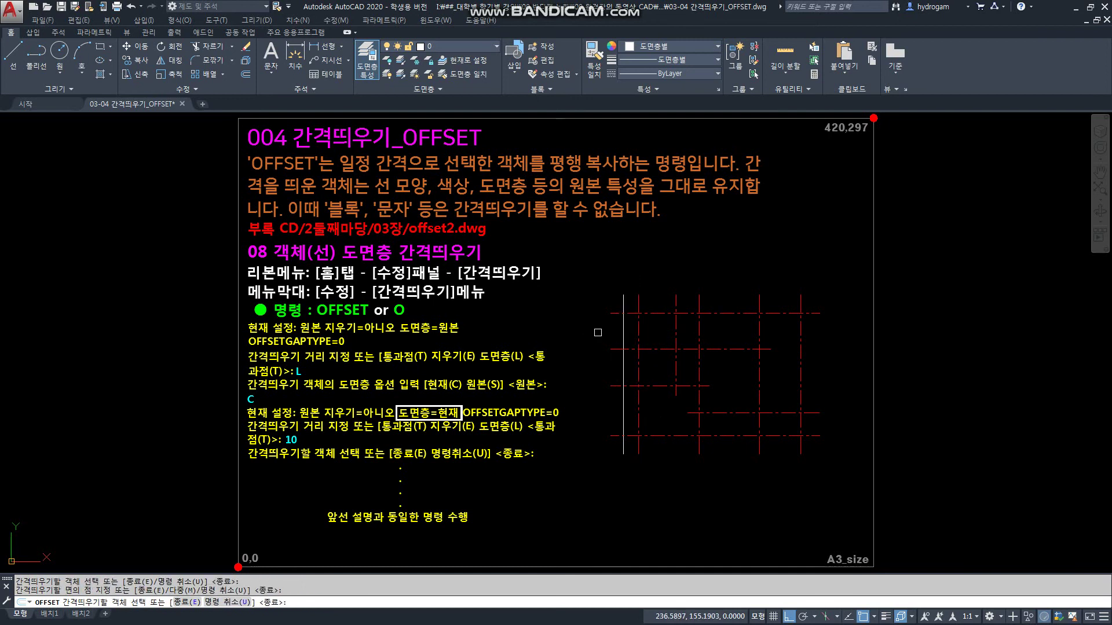
click(658, 313)
click(655, 285)
key(Return)
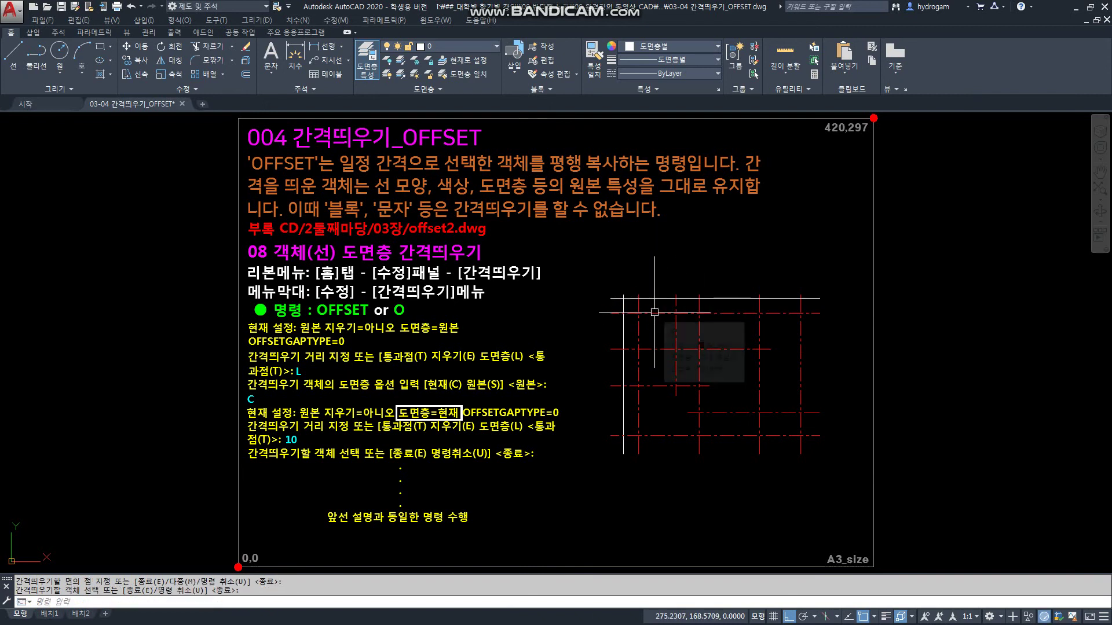
Step: Offset the grid's bottom horizontal centerline downward by 10 onto the current layer and end the command
text(o)
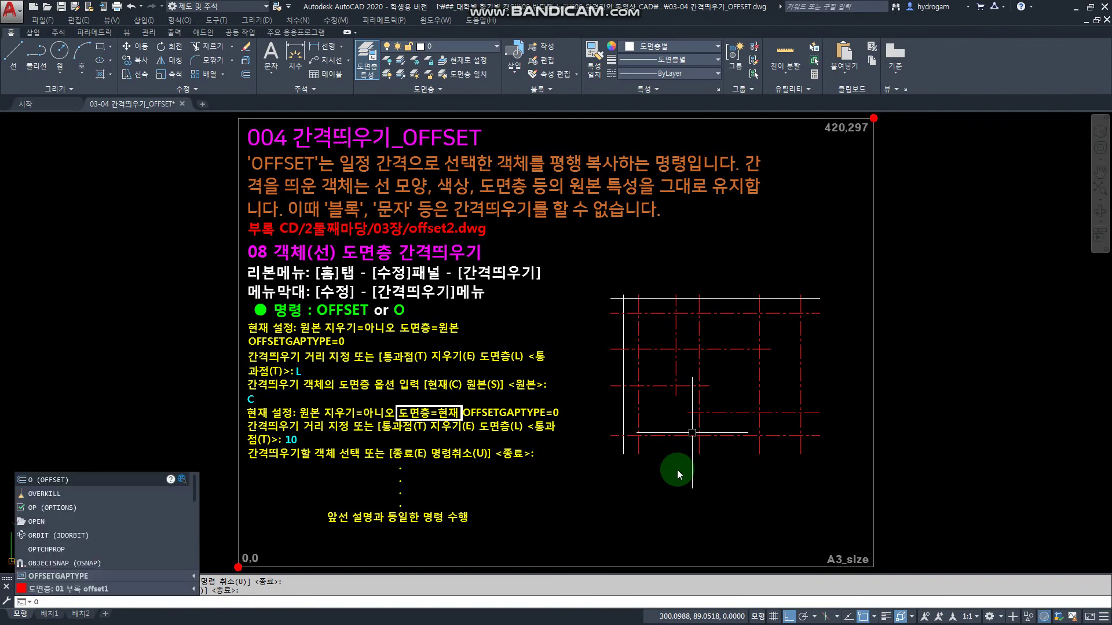
key(Return)
key(Return)
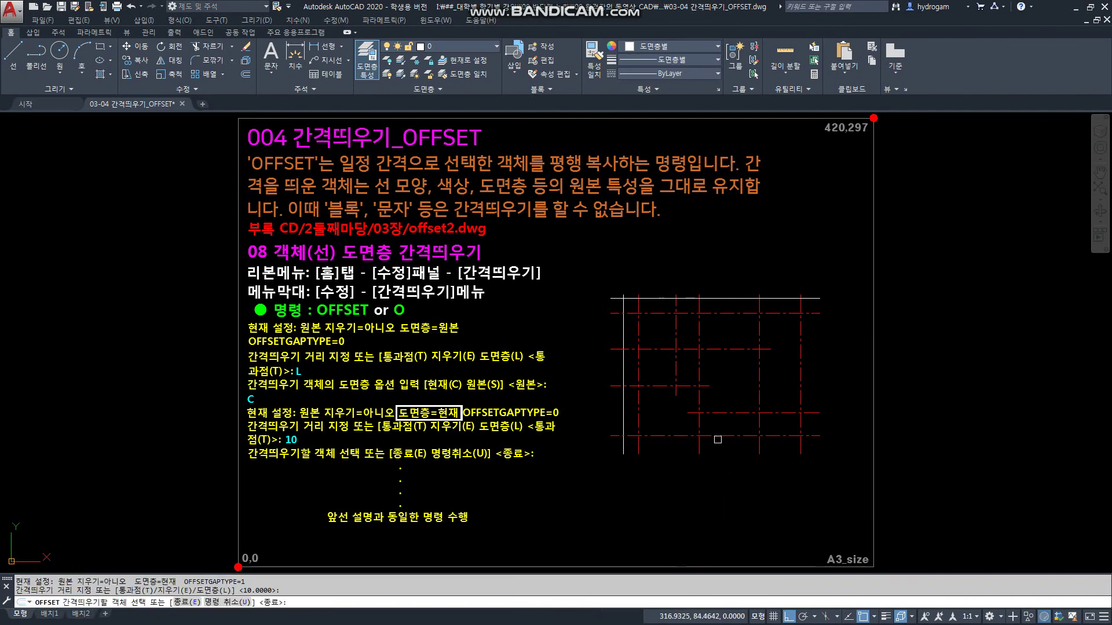
click(716, 435)
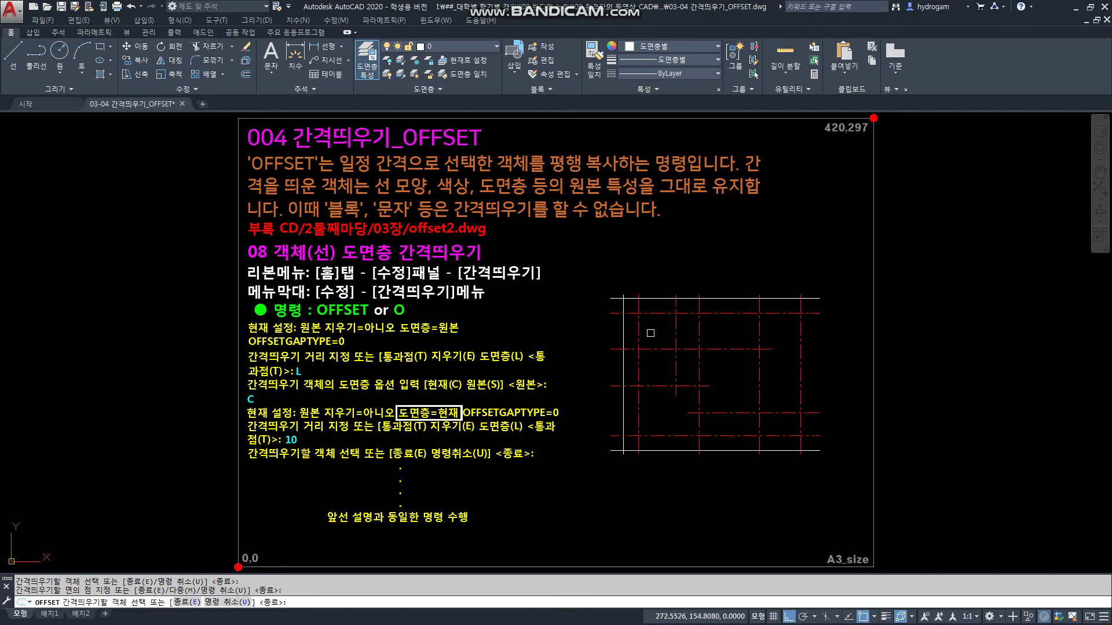
click(650, 348)
text(o)
key(Return)
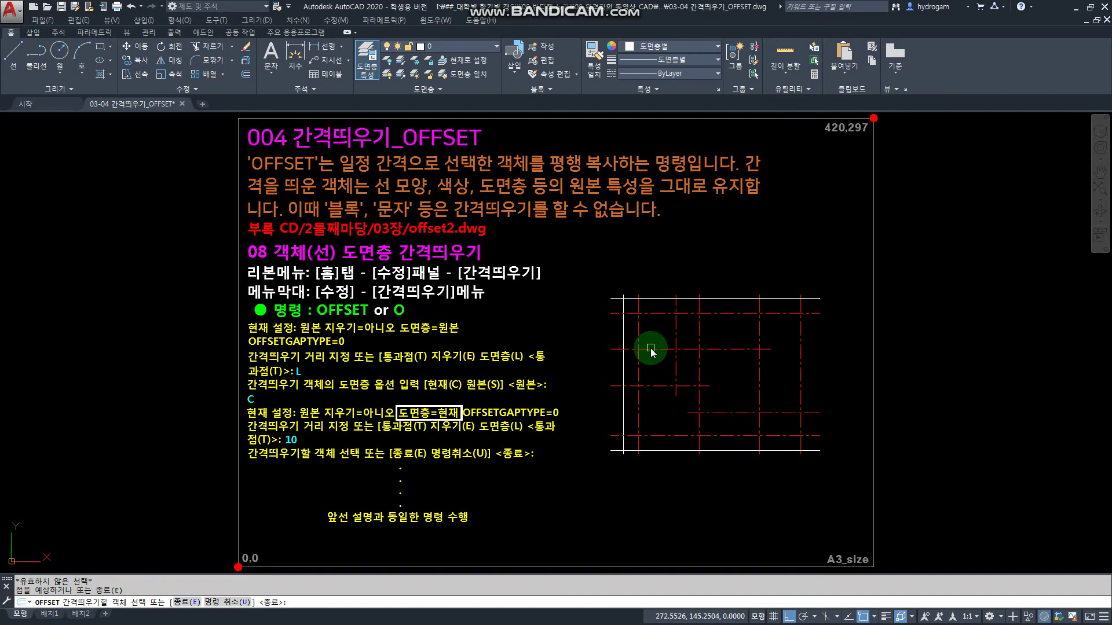
key(Return)
Step: Restart Offset with the layer option set to Source and accept the distance of 10
text(o OFFSET)
key(Return)
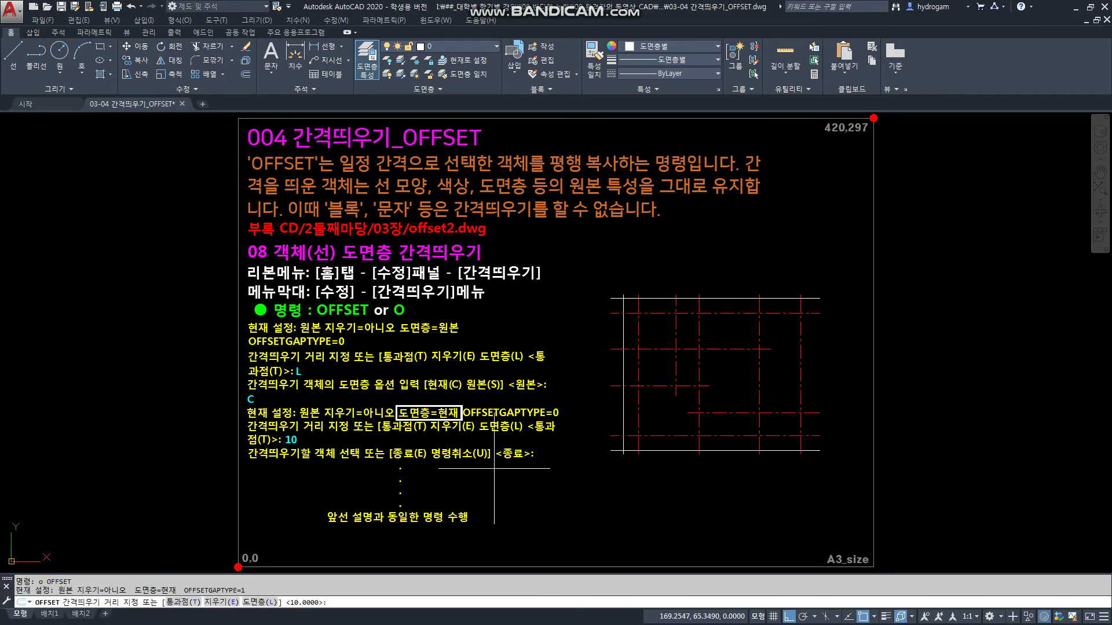
click(263, 603)
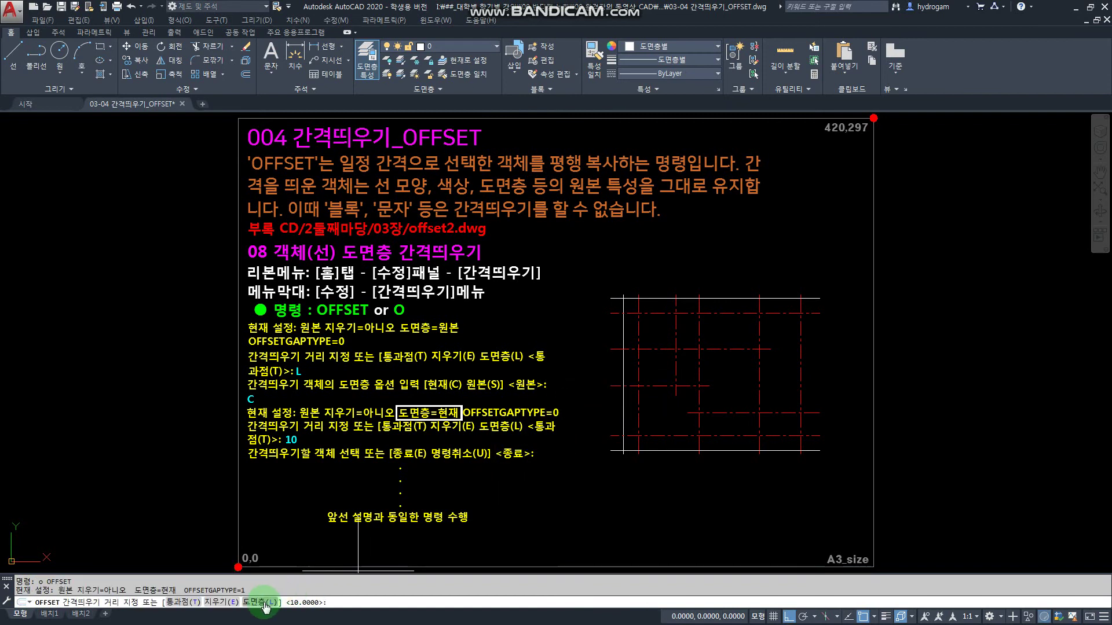
click(264, 603)
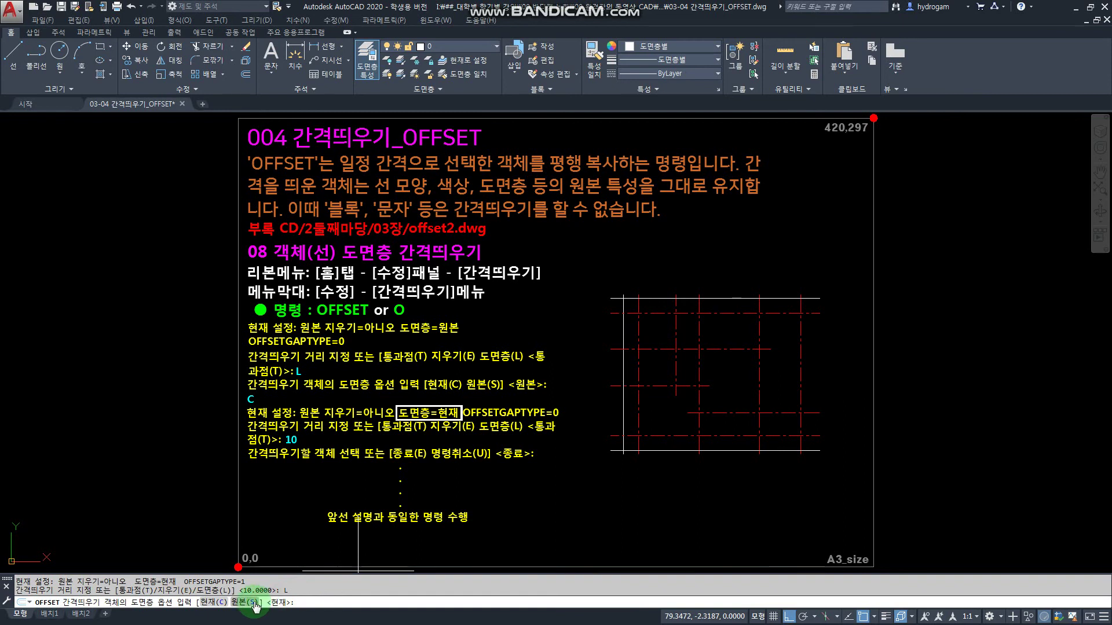
click(253, 603)
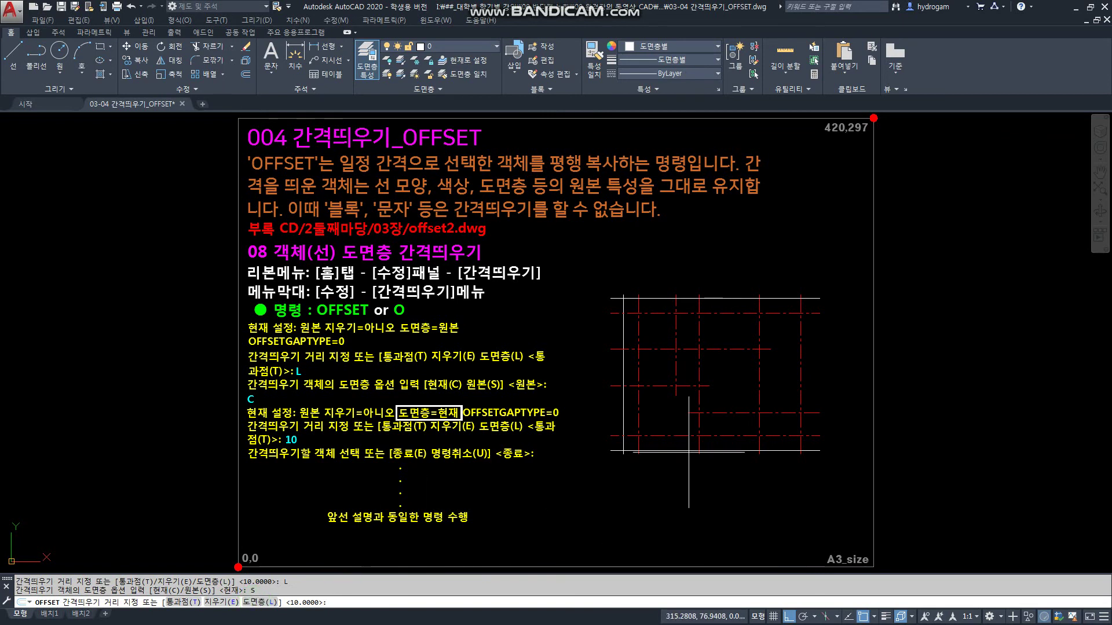
key(Return)
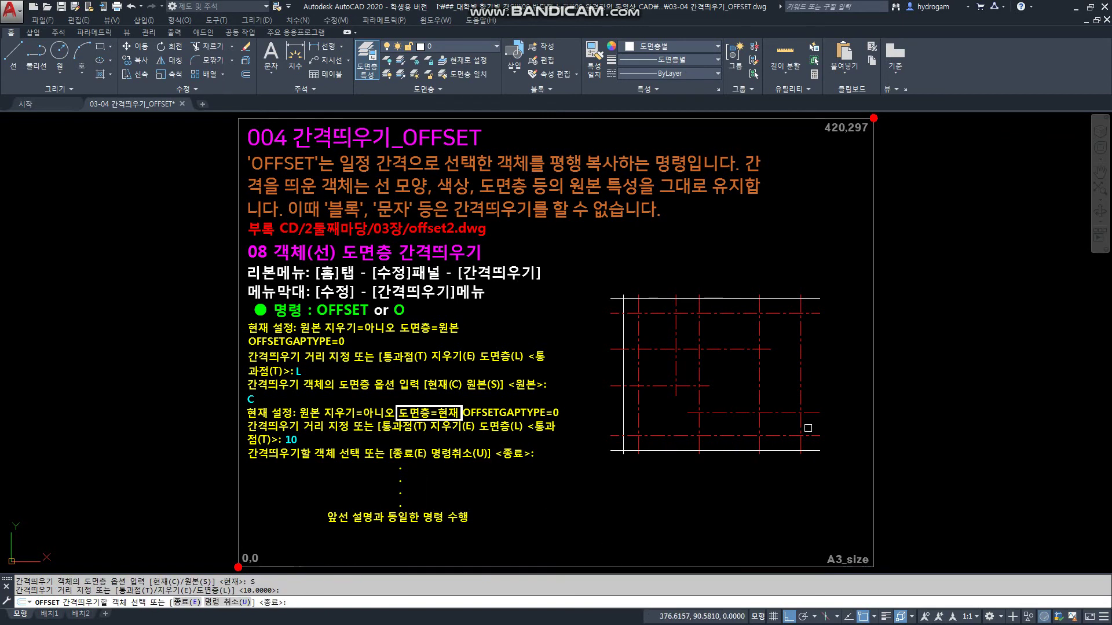
Step: Offset the grid's rightmost vertical centerline outward by 10 three times in succession on its source layer, and leave the command
click(800, 397)
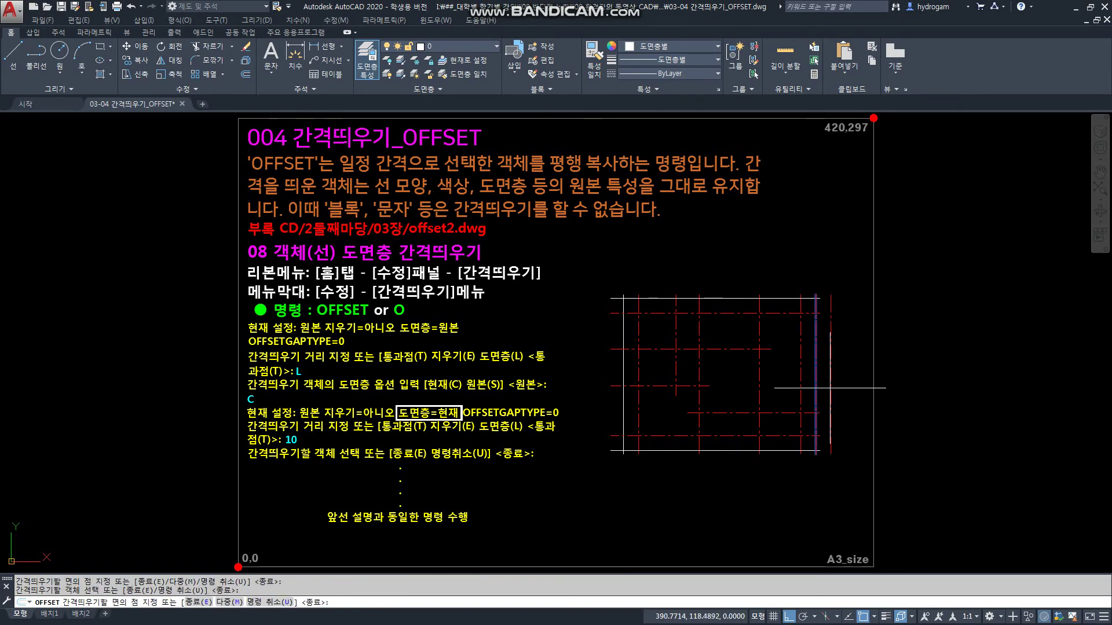
click(832, 388)
click(831, 382)
click(847, 378)
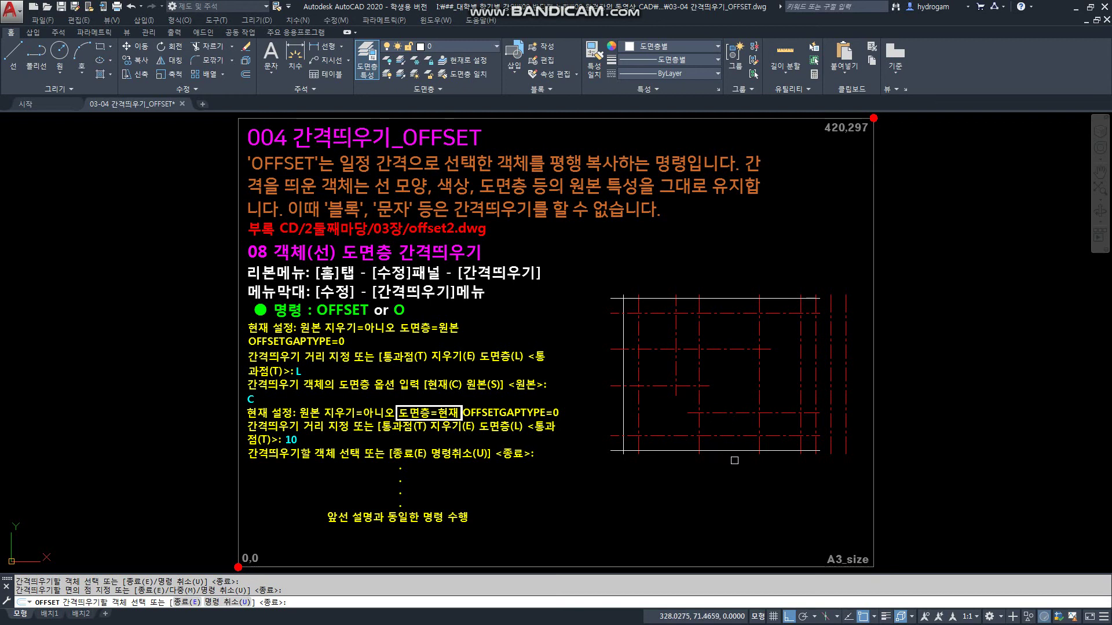
key(Escape)
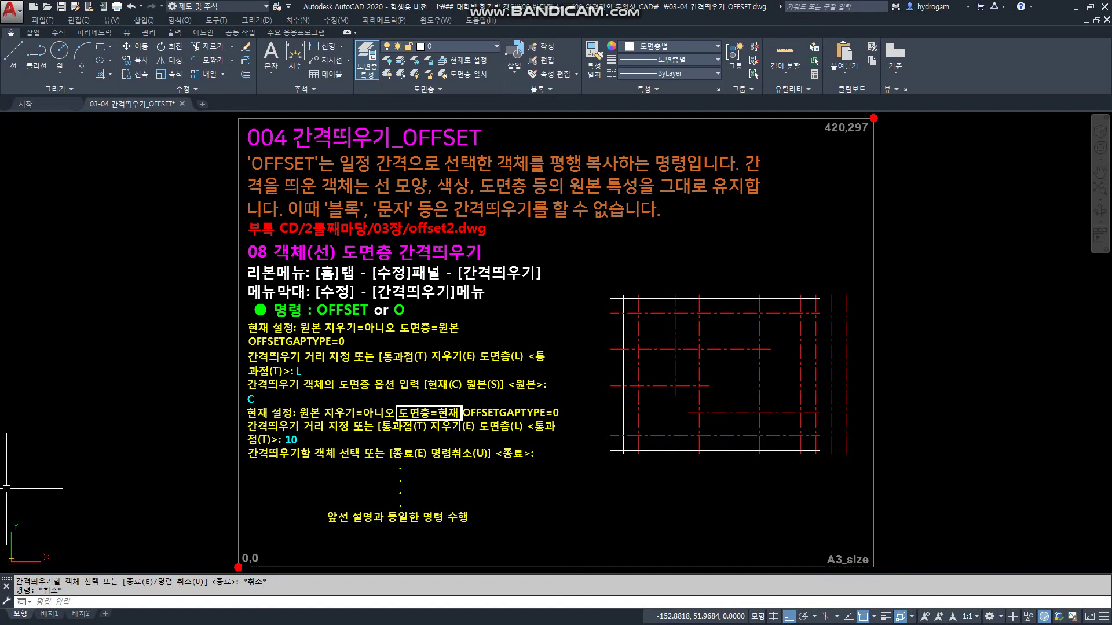
Step: Erase one object from the layer-offset example drawing
click(477, 457)
key(Delete)
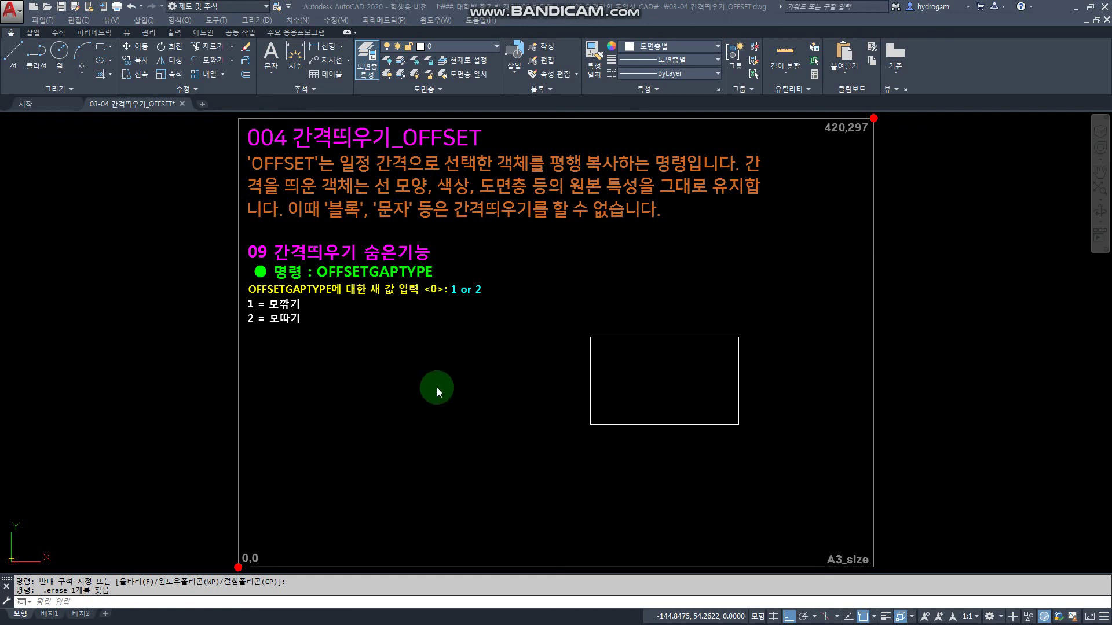
click(440, 438)
text(o)
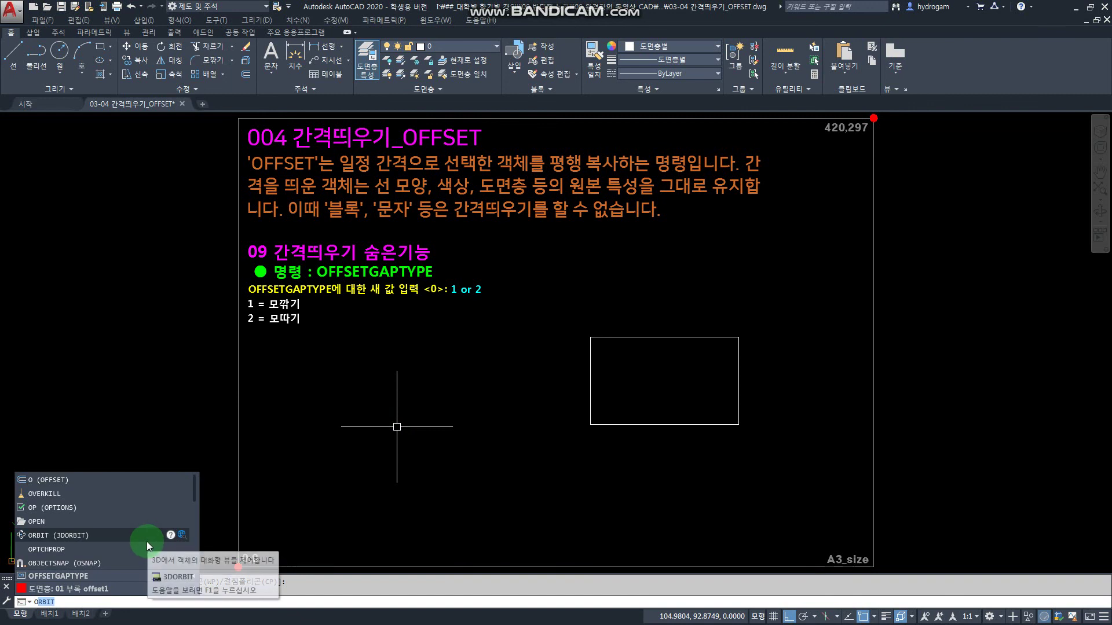
scroll(142, 527, down, 3)
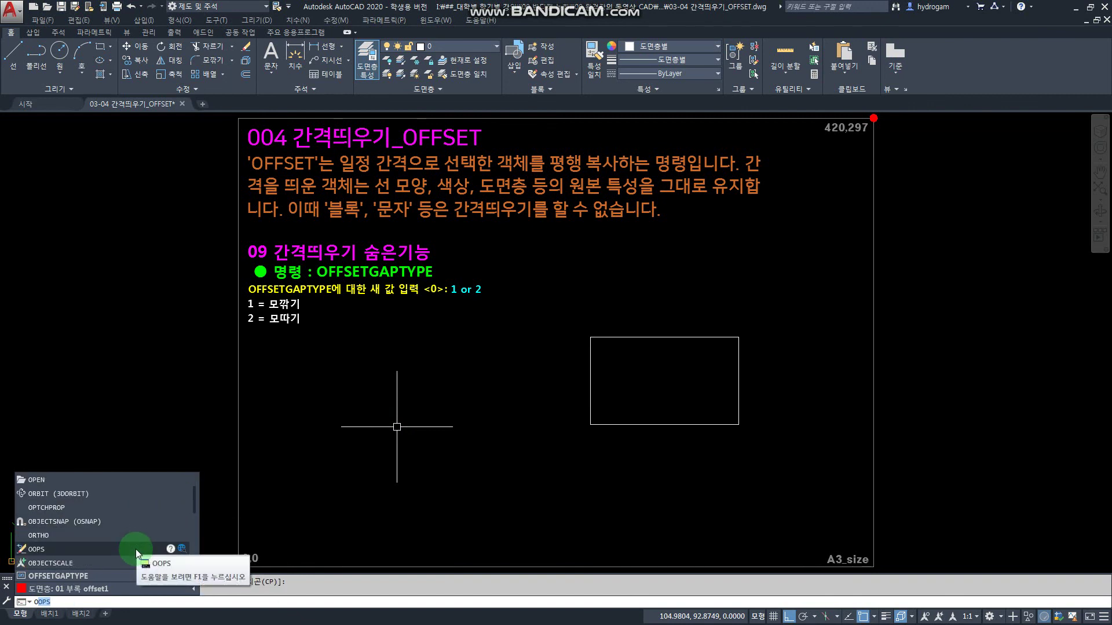
scroll(136, 548, down, 6)
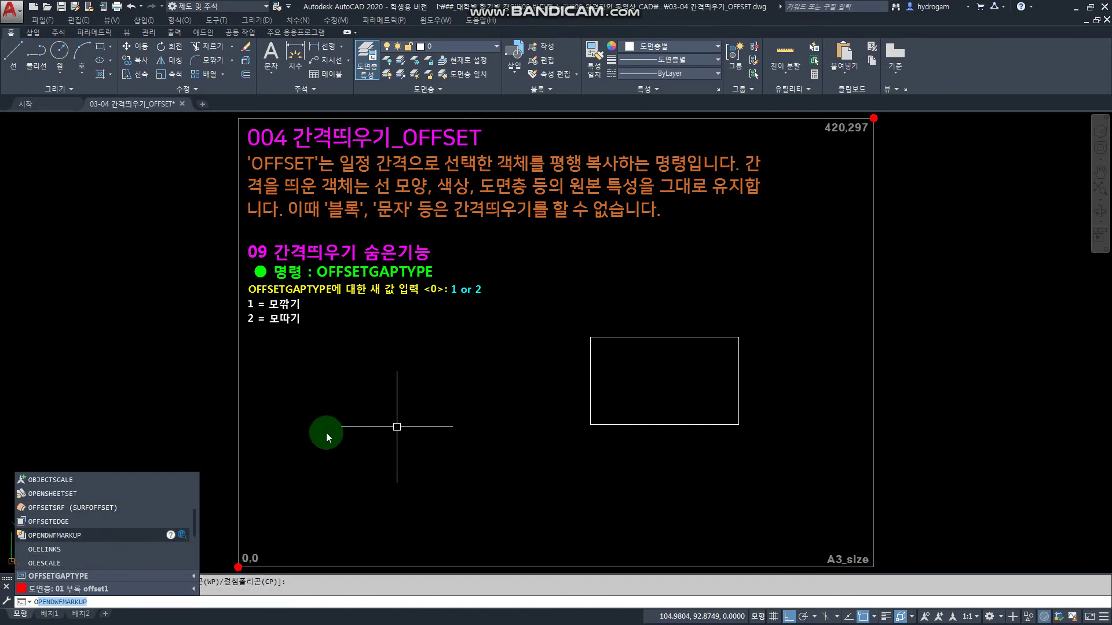
scroll(102, 543, down, 2)
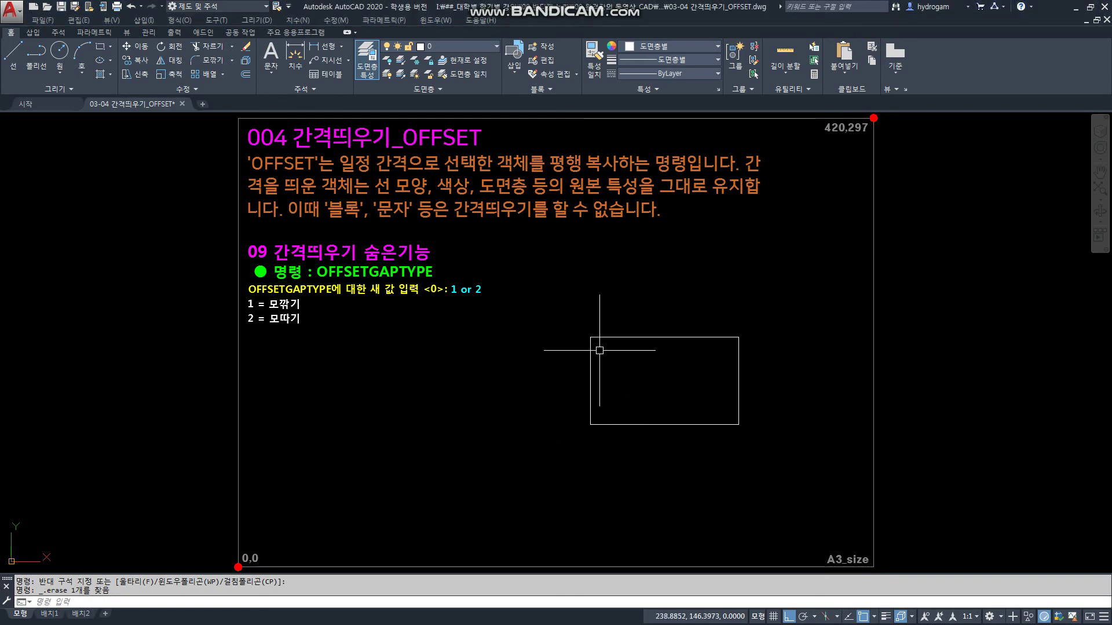
Step: Offset the rectangle outward by the default distance of 10, offset the resulting outline outward again, and end the command
text(o)
key(Return)
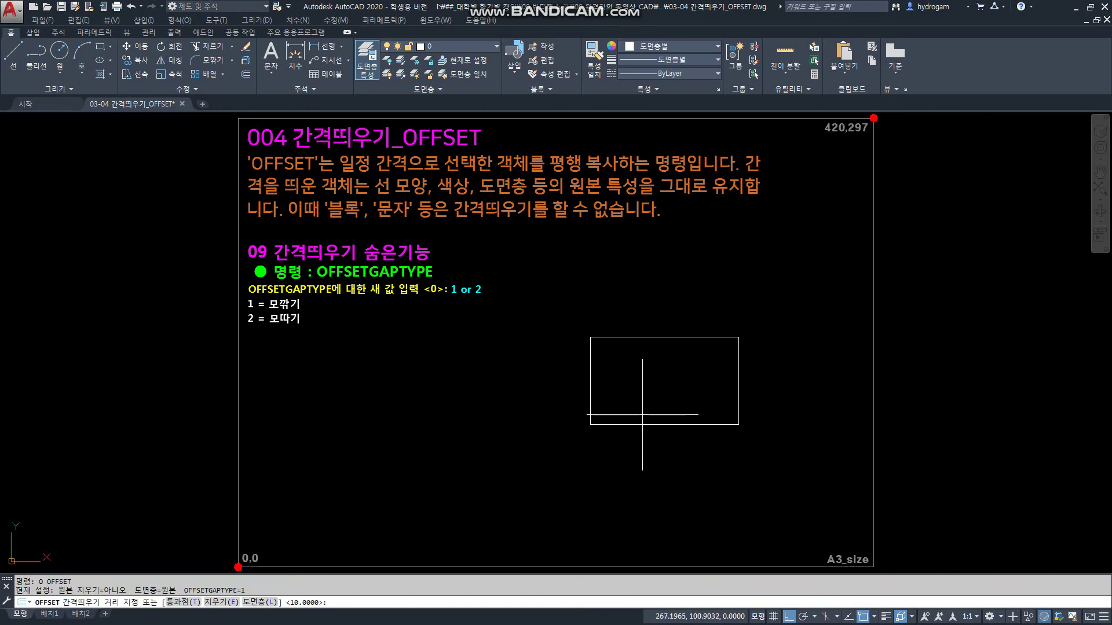
key(Return)
click(634, 338)
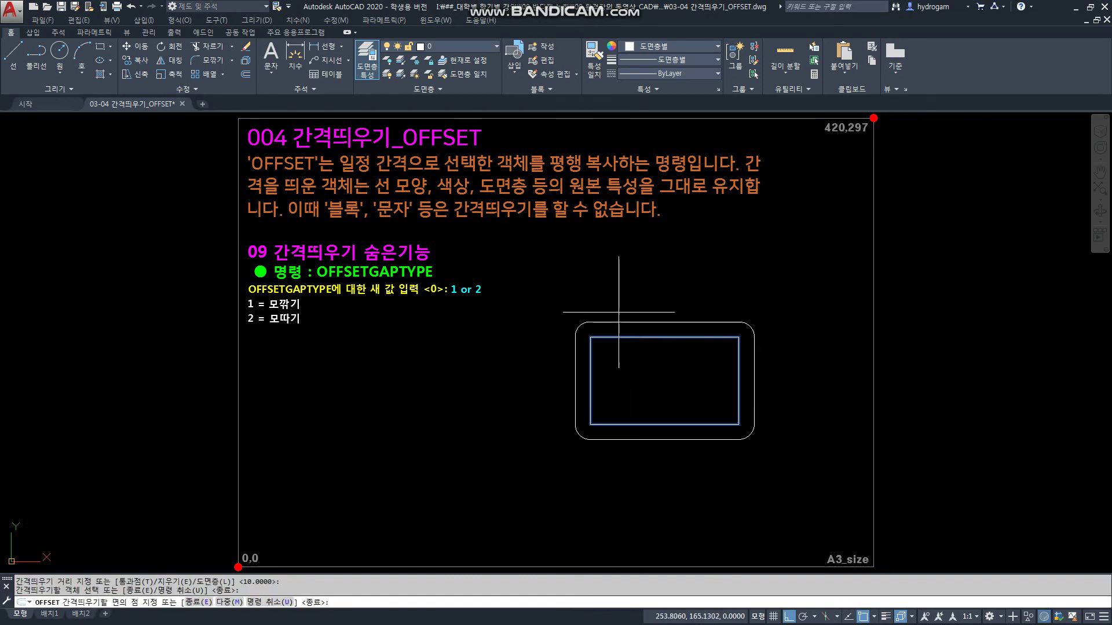
click(564, 377)
click(575, 385)
click(609, 309)
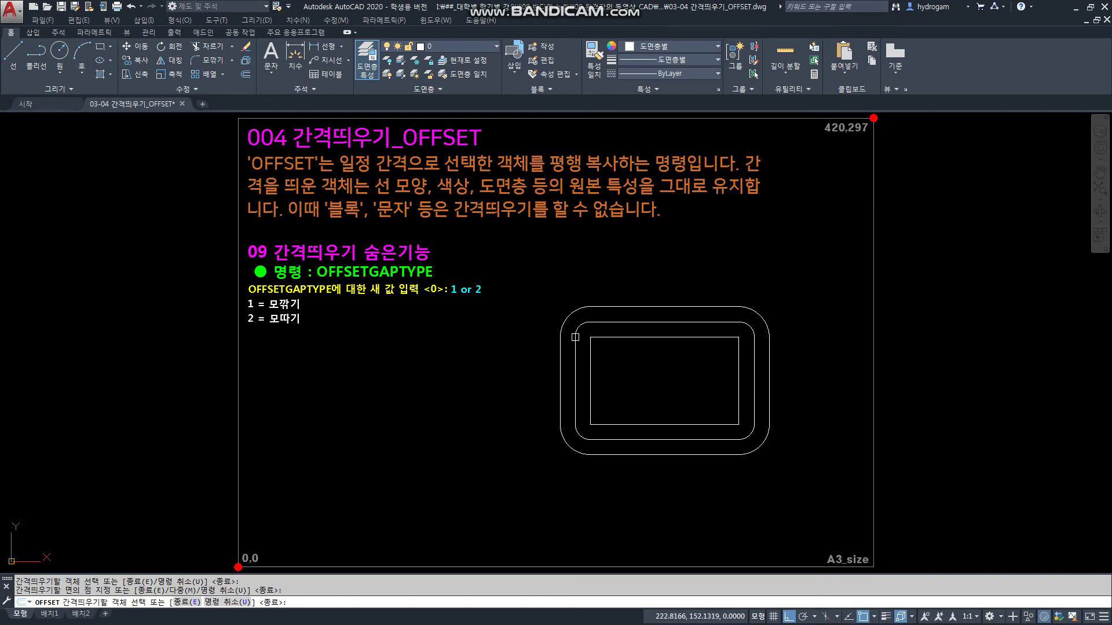
click(284, 304)
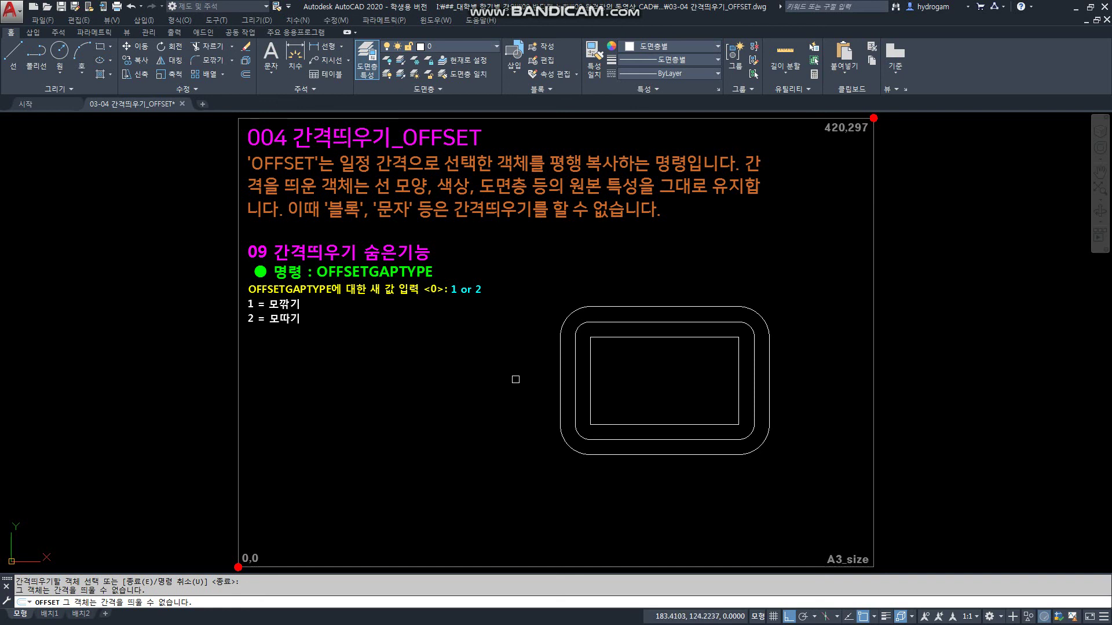
key(Escape)
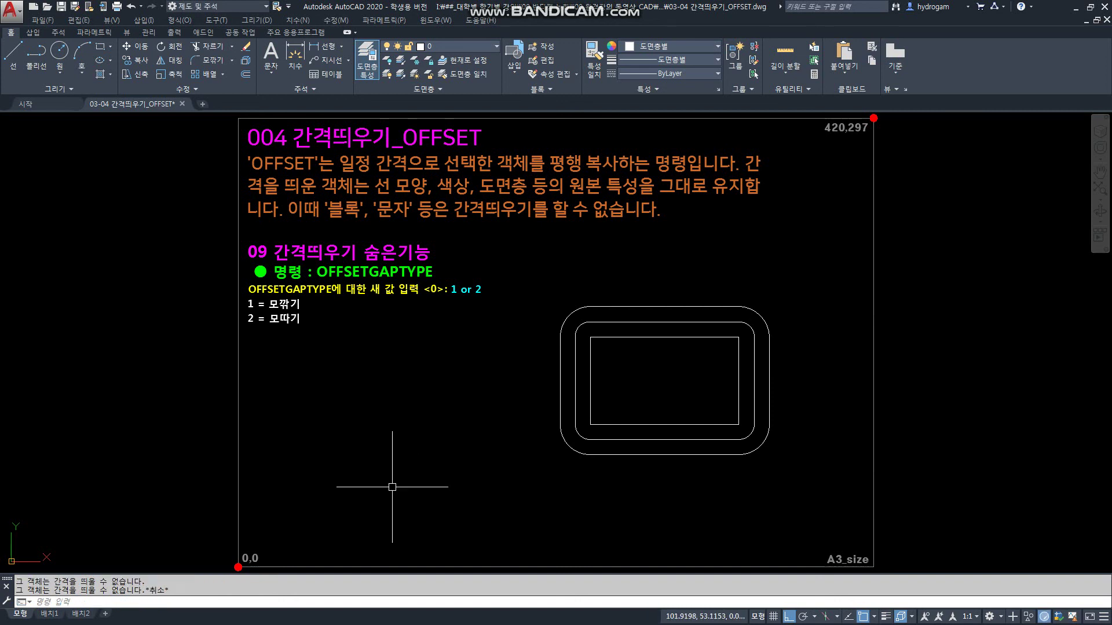
Step: Set the OFFSETGAPTYPE system variable to 2
text(o)
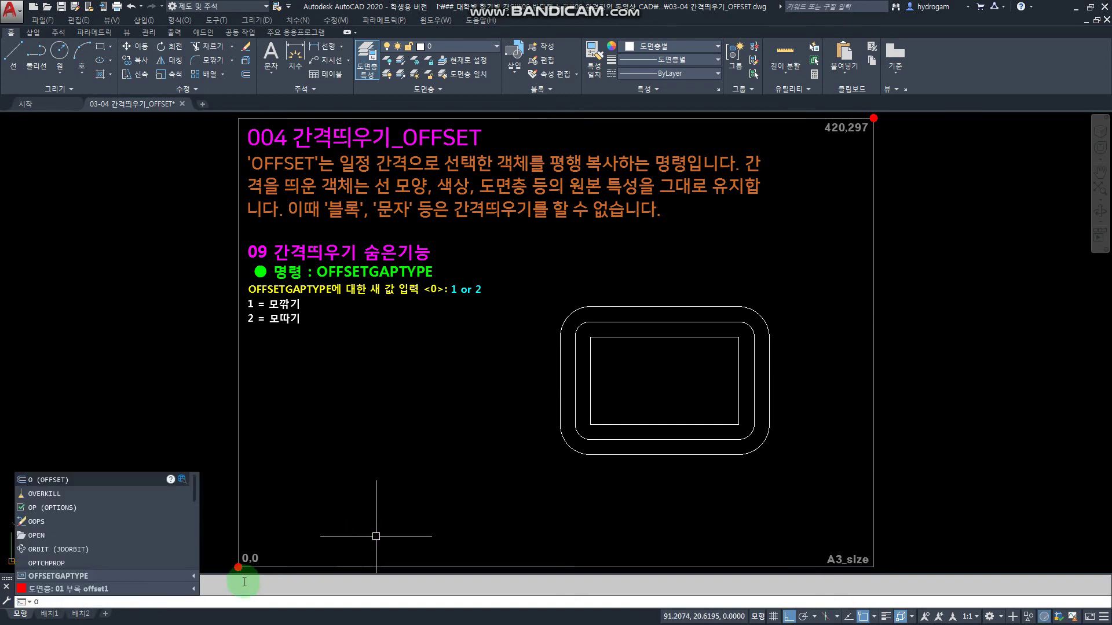
click(137, 575)
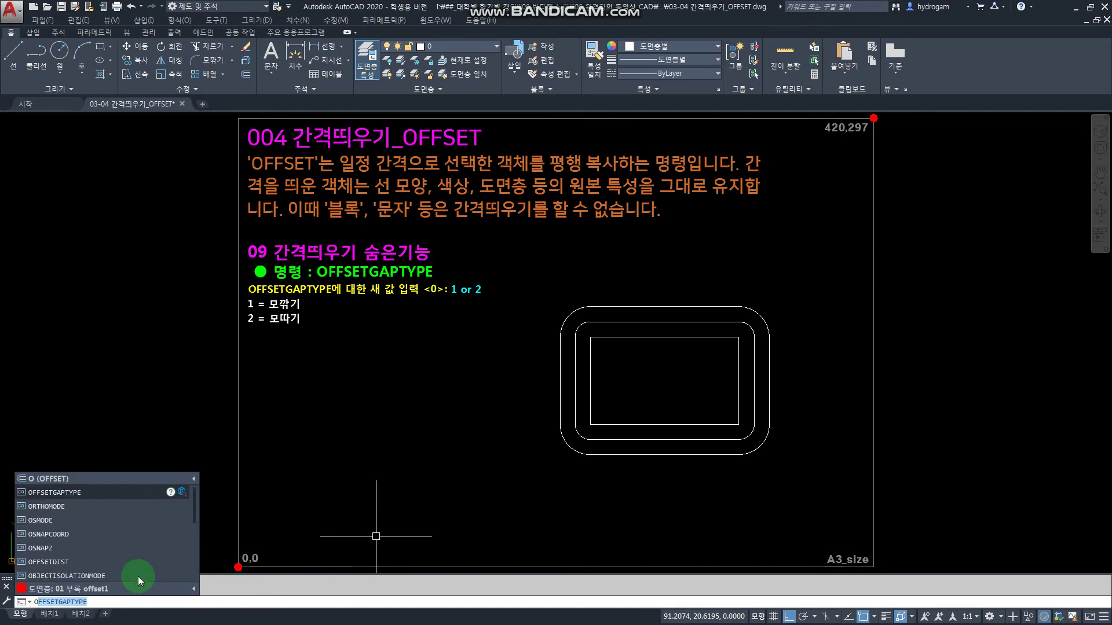
key(Return)
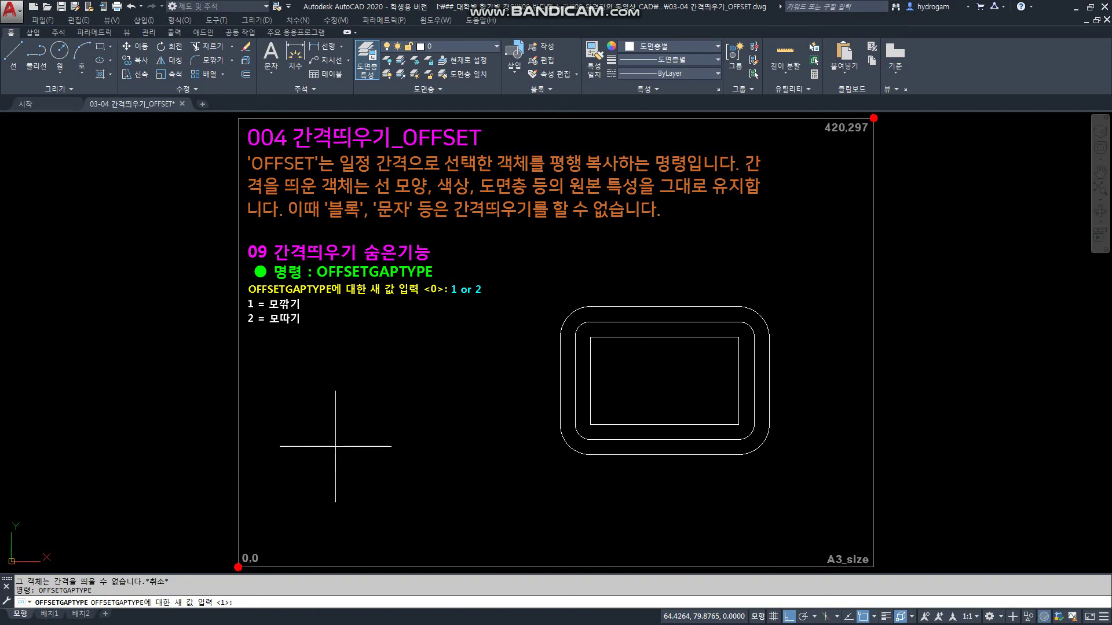
text(1)
key(BackSpace)
text(2)
key(Return)
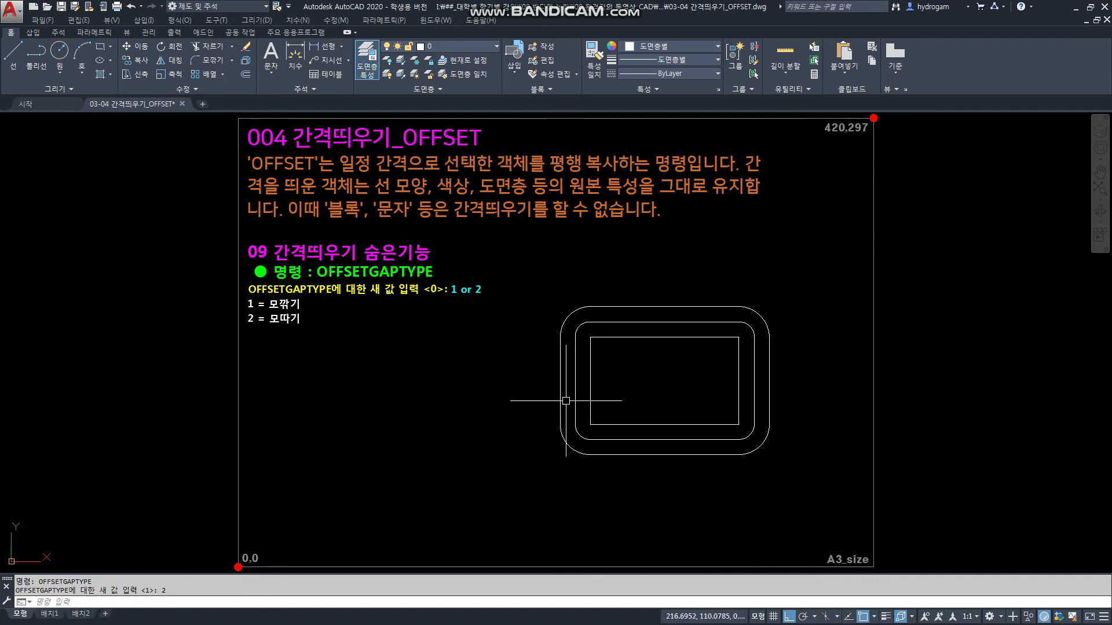
Step: Erase the two rounded-corner offset outlines around the rectangle
click(584, 337)
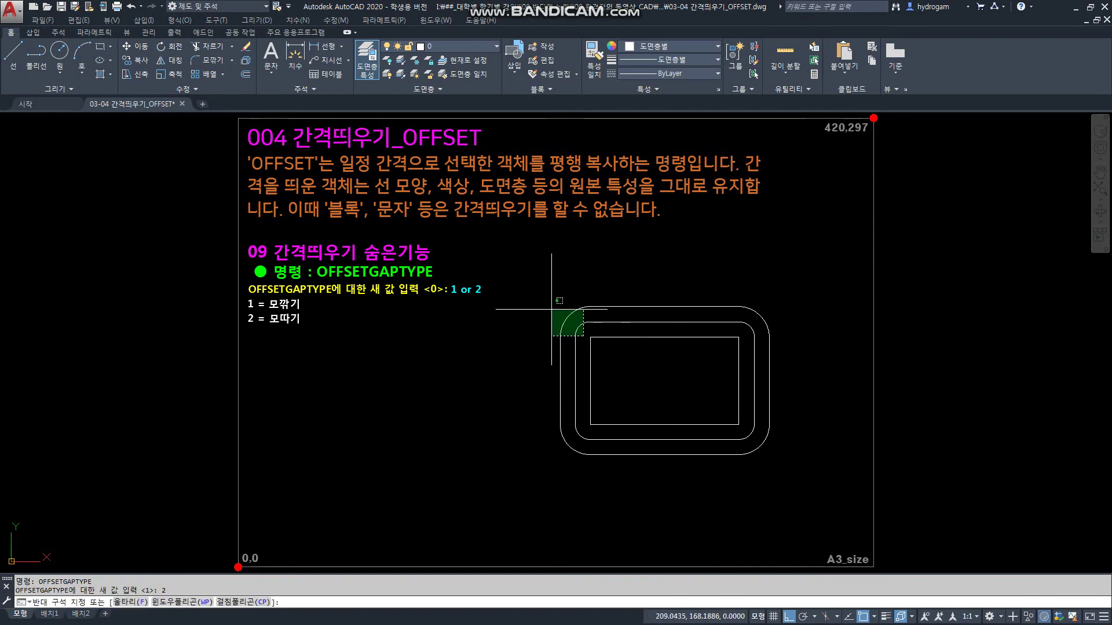
click(550, 309)
key(Delete)
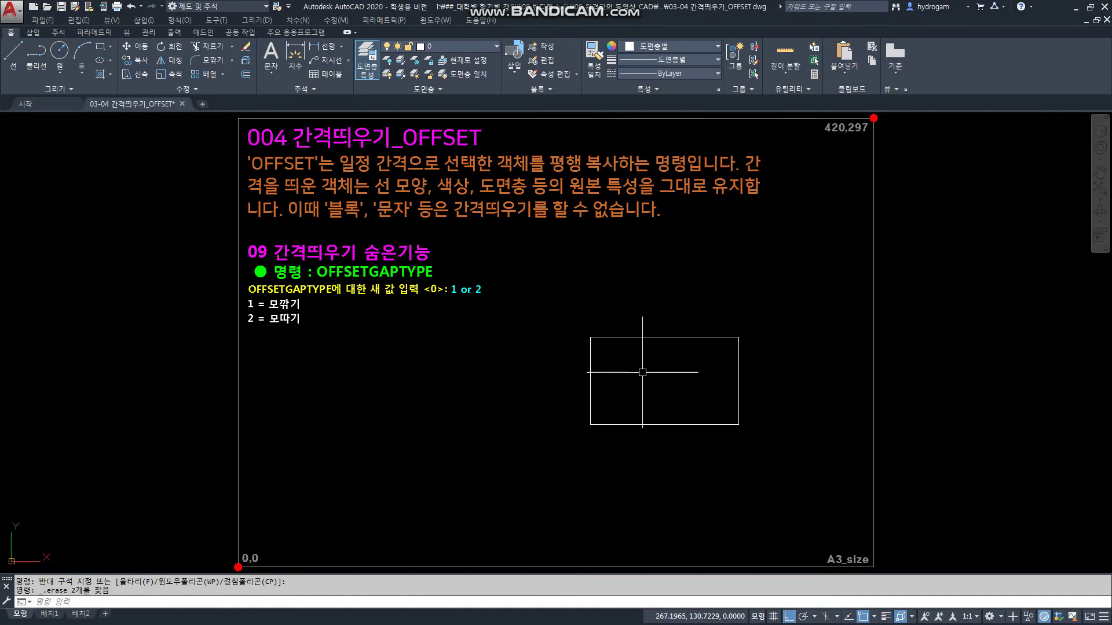
Step: Offset the rectangle outward by 10, and offset the resulting outline outward by the same distance
text(o)
key(Return)
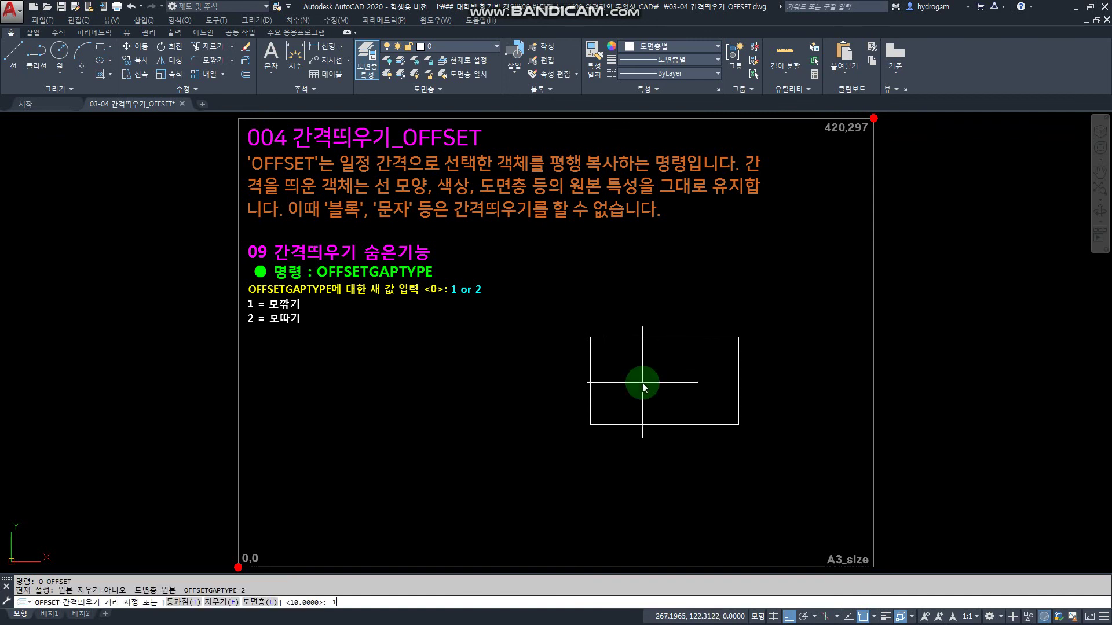
text(10)
key(Return)
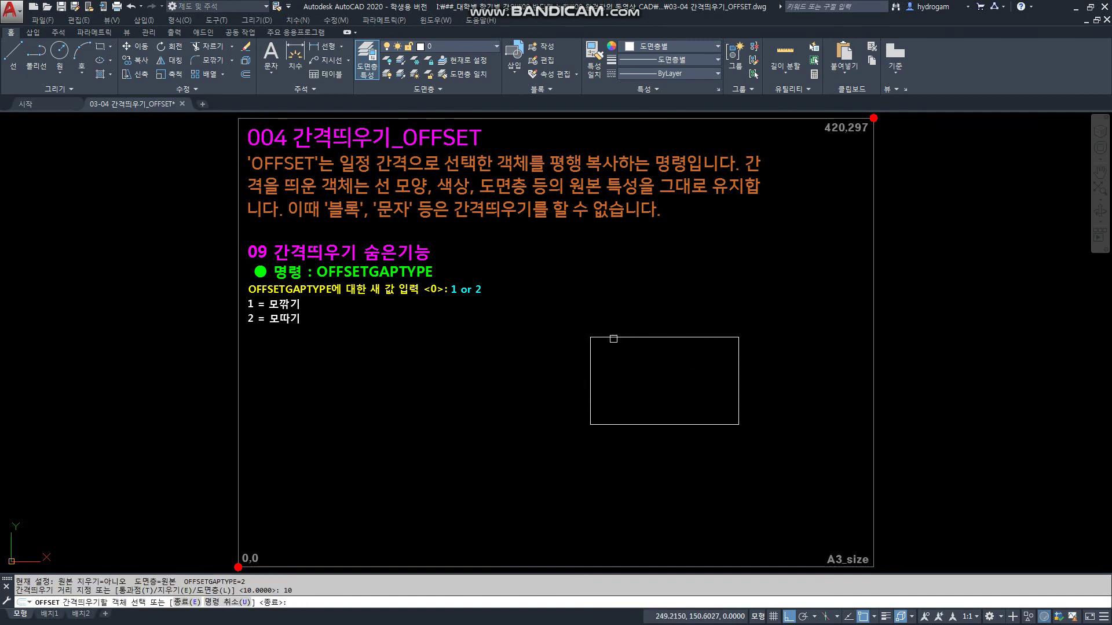
click(613, 337)
click(596, 301)
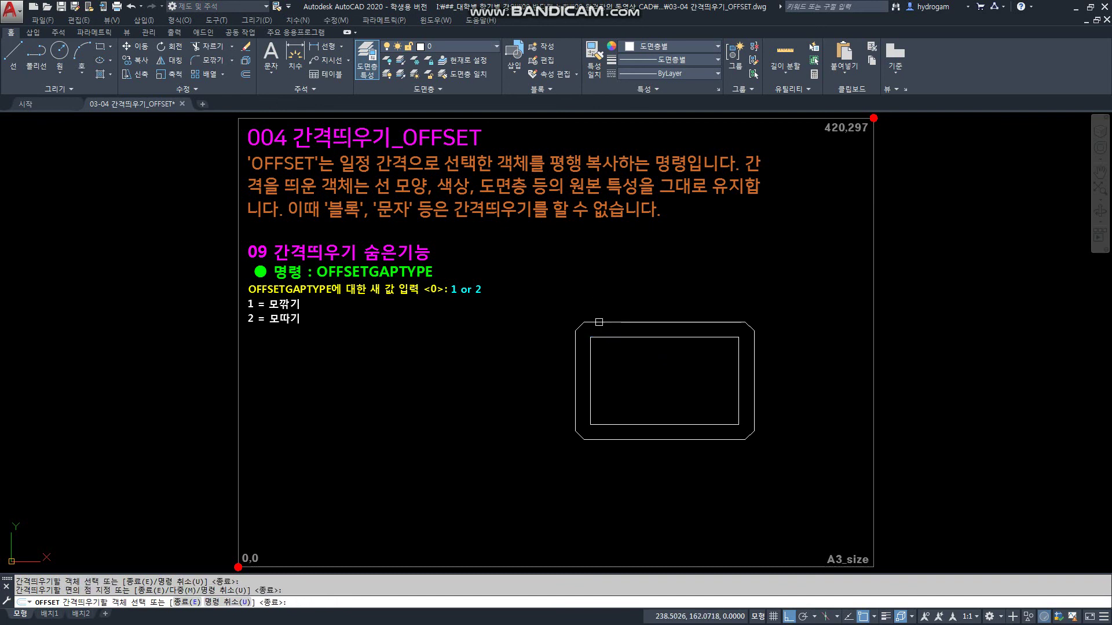
click(597, 322)
click(581, 291)
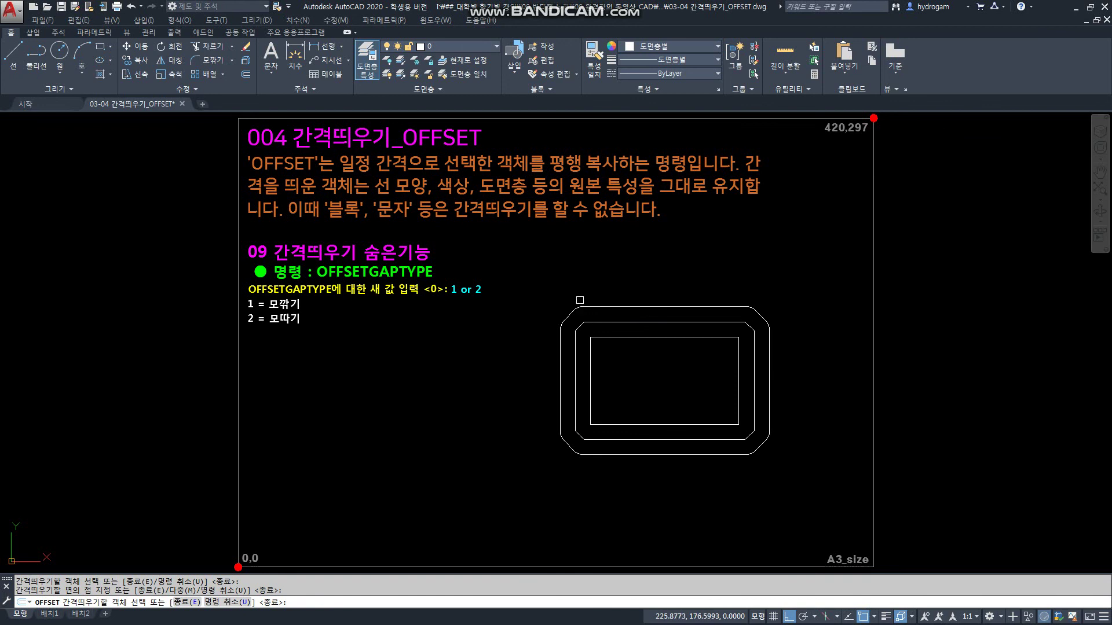
Step: Examine the corner shapes of the two offset outlines up close, restore the full drawing view and end Offset
scroll(581, 311, up, 2)
scroll(583, 305, up, 5)
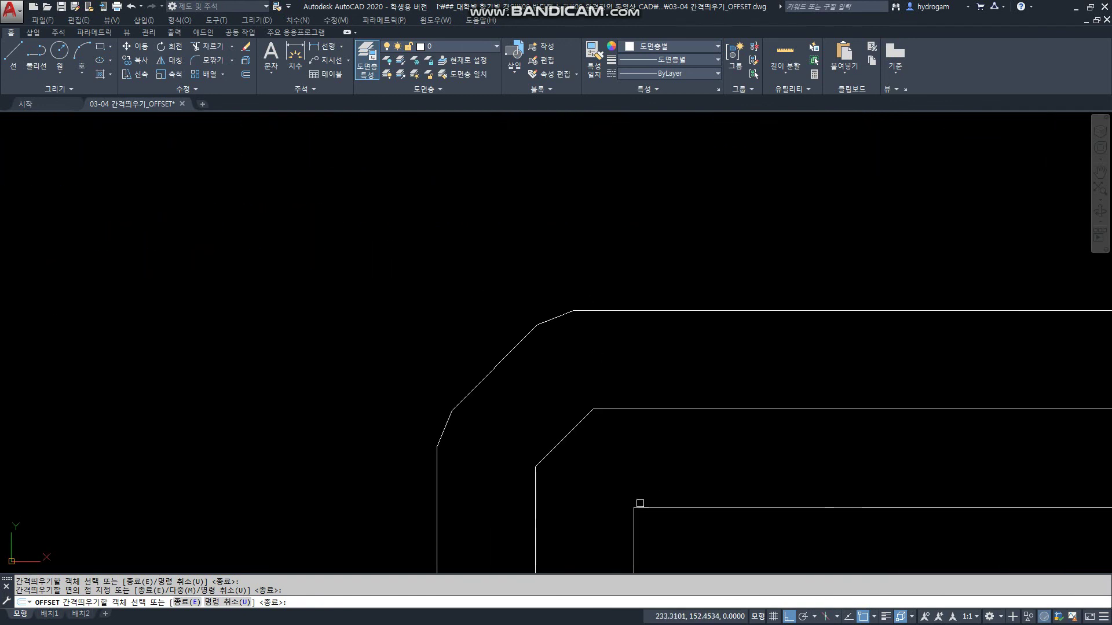
middle_drag(641, 504, 574, 426)
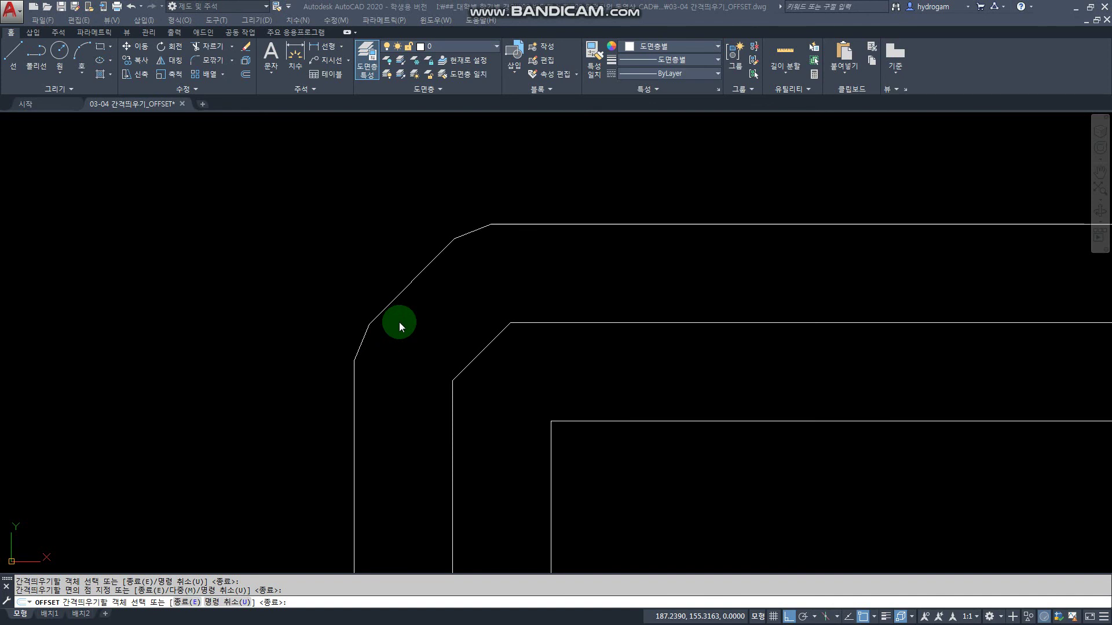
scroll(395, 358, down, 6)
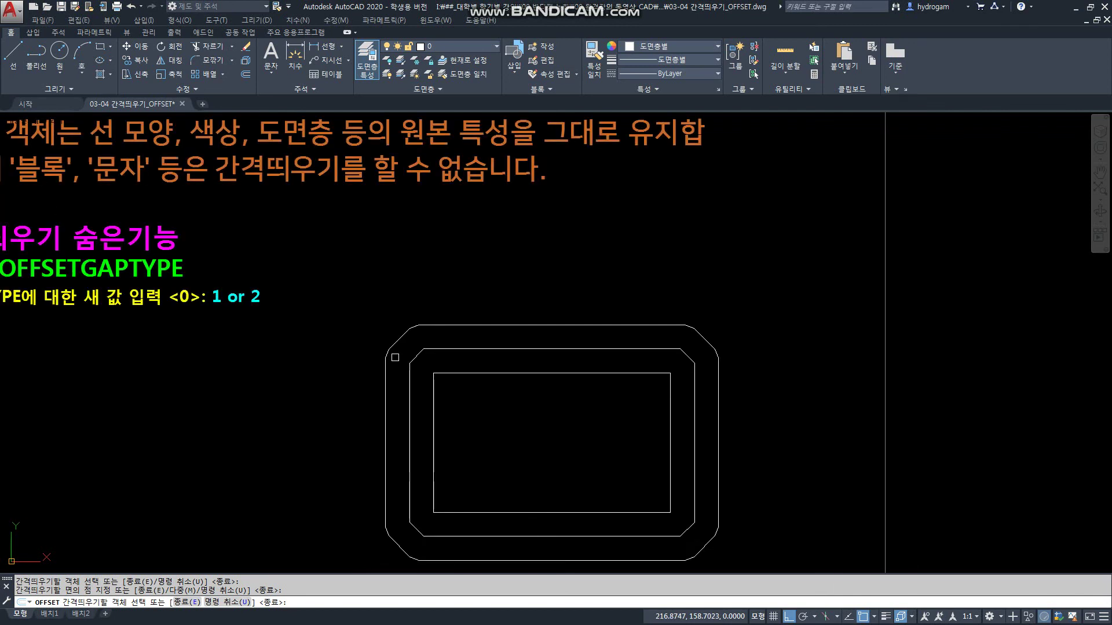
scroll(395, 357, down, 4)
scroll(416, 388, up, 4)
scroll(475, 390, down, 2)
middle_click(473, 391)
middle_click(472, 390)
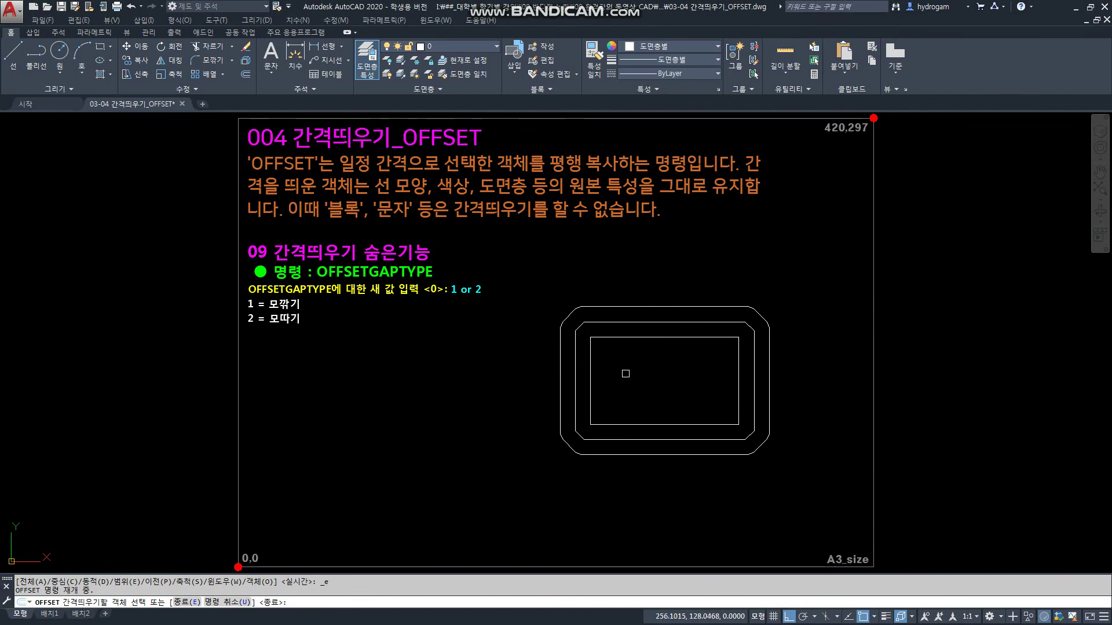
key(Escape)
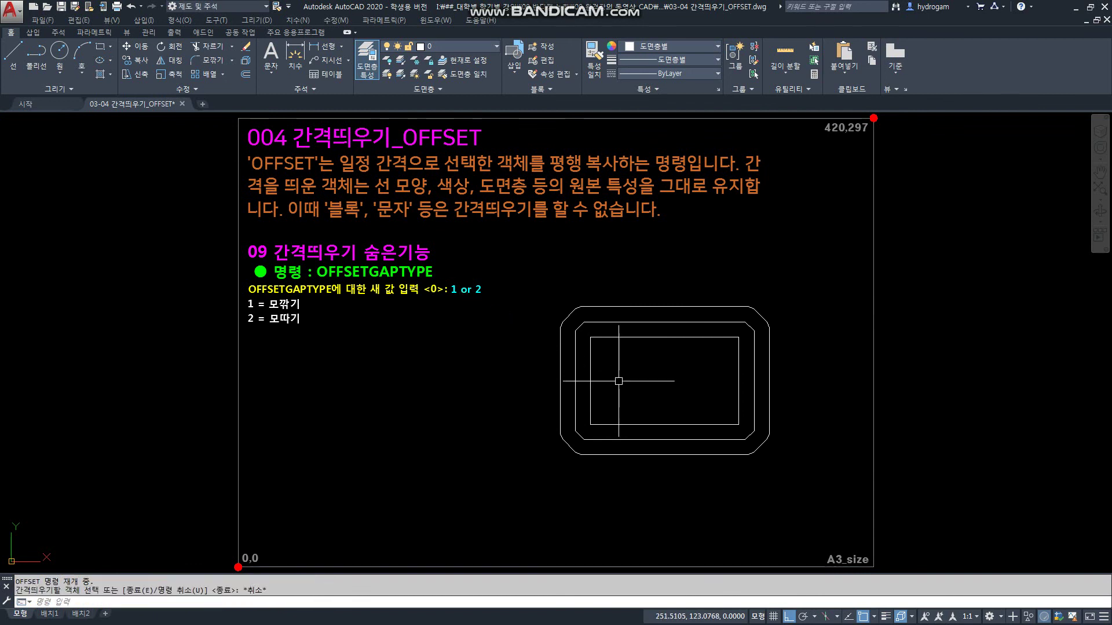
Step: Erase the two chamfered-corner offset outlines around the rectangle
click(628, 326)
click(582, 293)
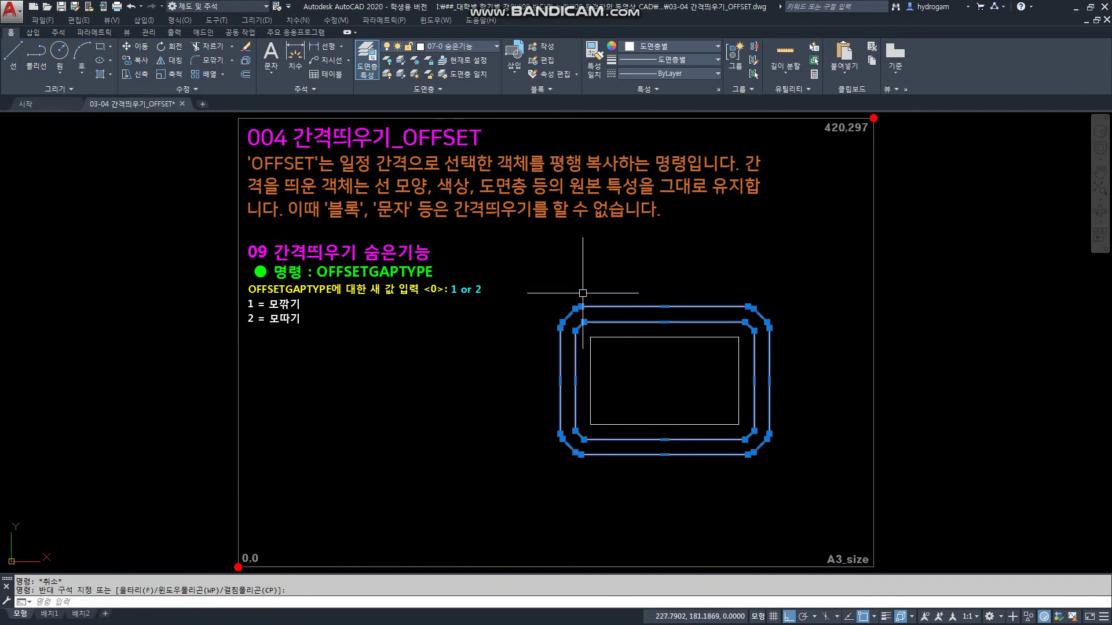
key(Delete)
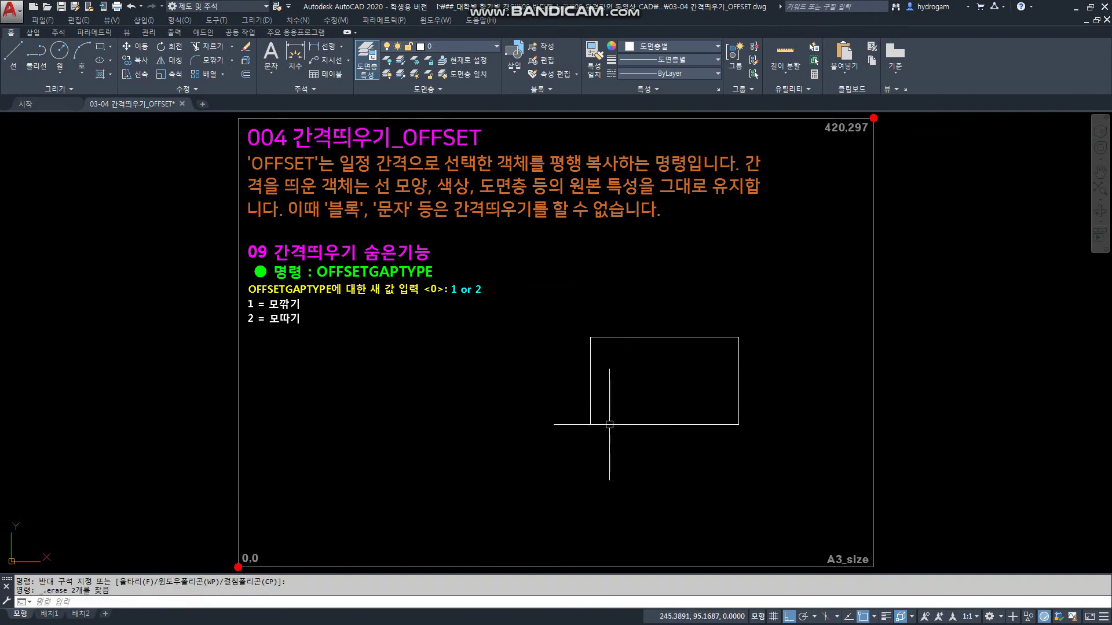
text(o)
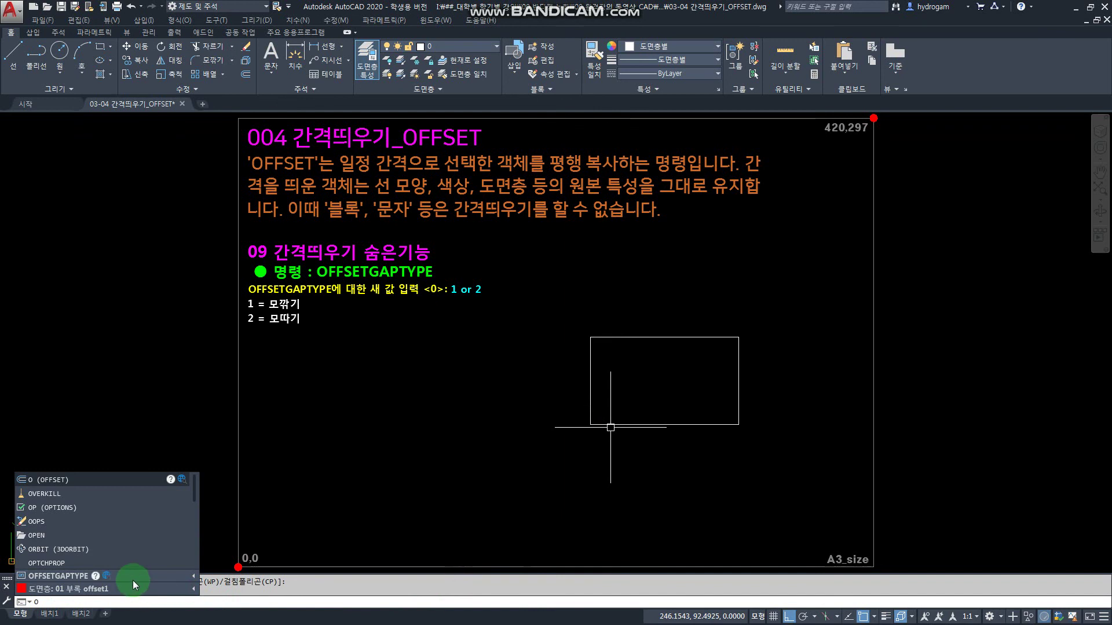
click(134, 578)
click(134, 578)
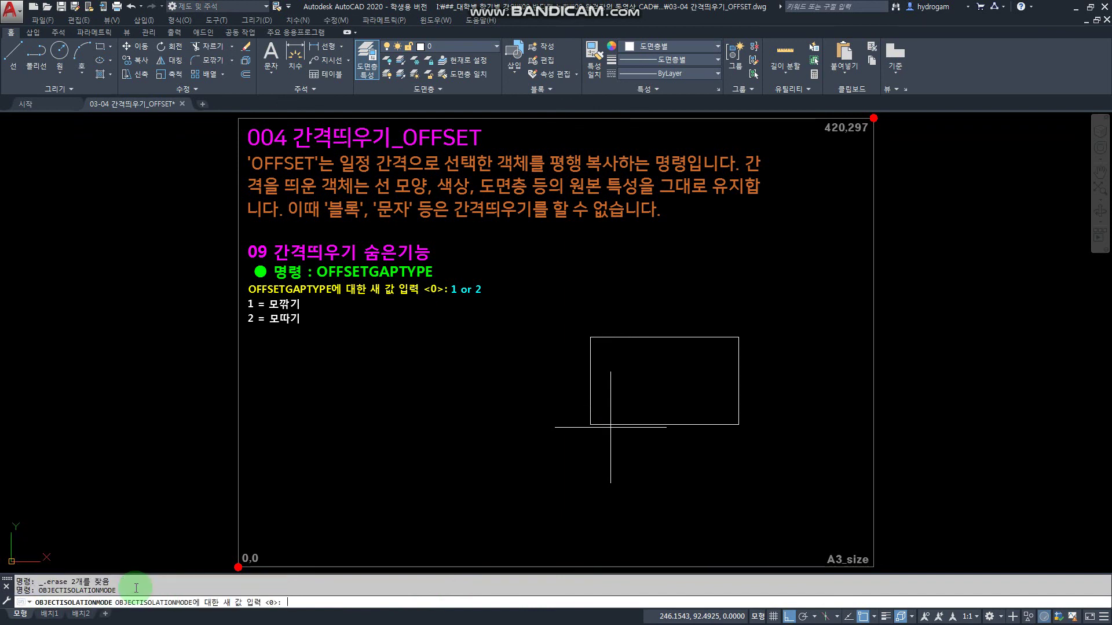
key(Escape)
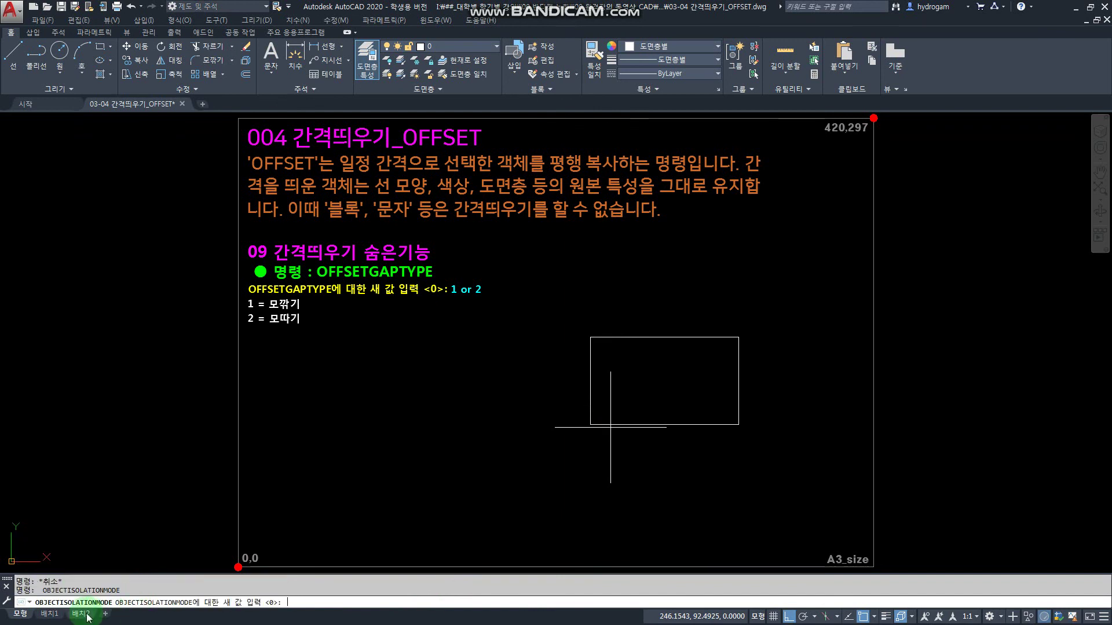
key(Up)
key(Up)
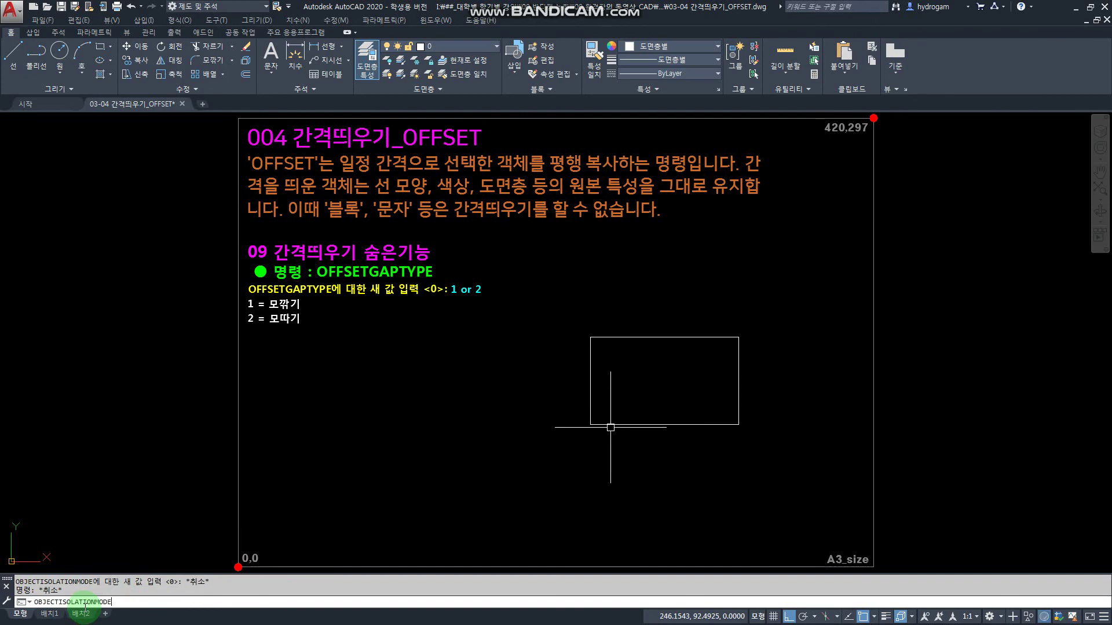
key(Escape)
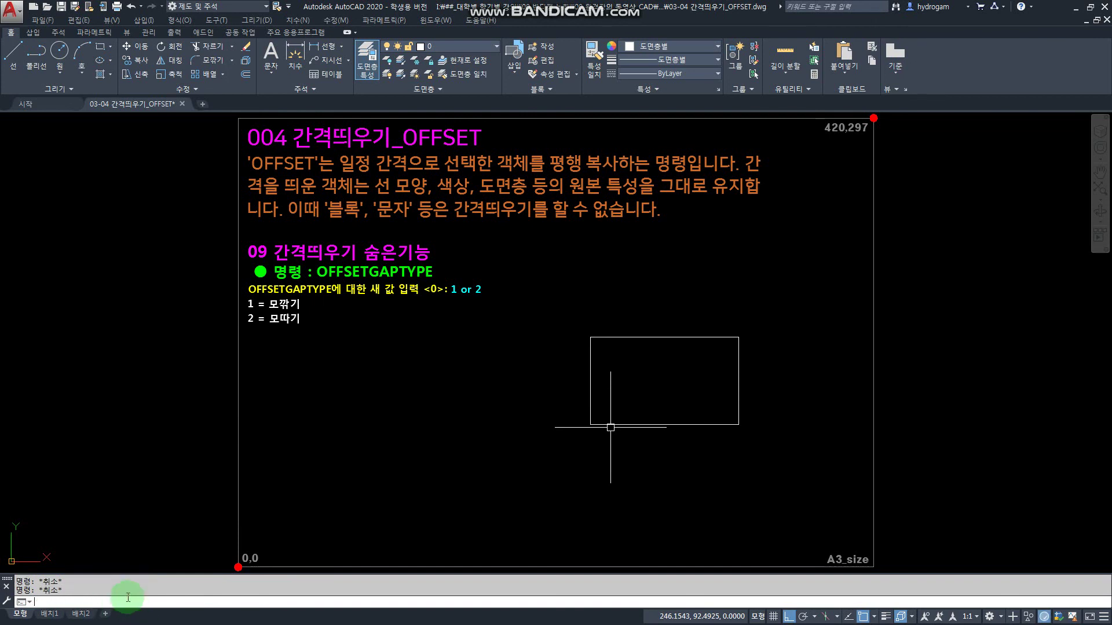
Step: Set the OFFSETGAPTYPE system variable back to 0
text(o)
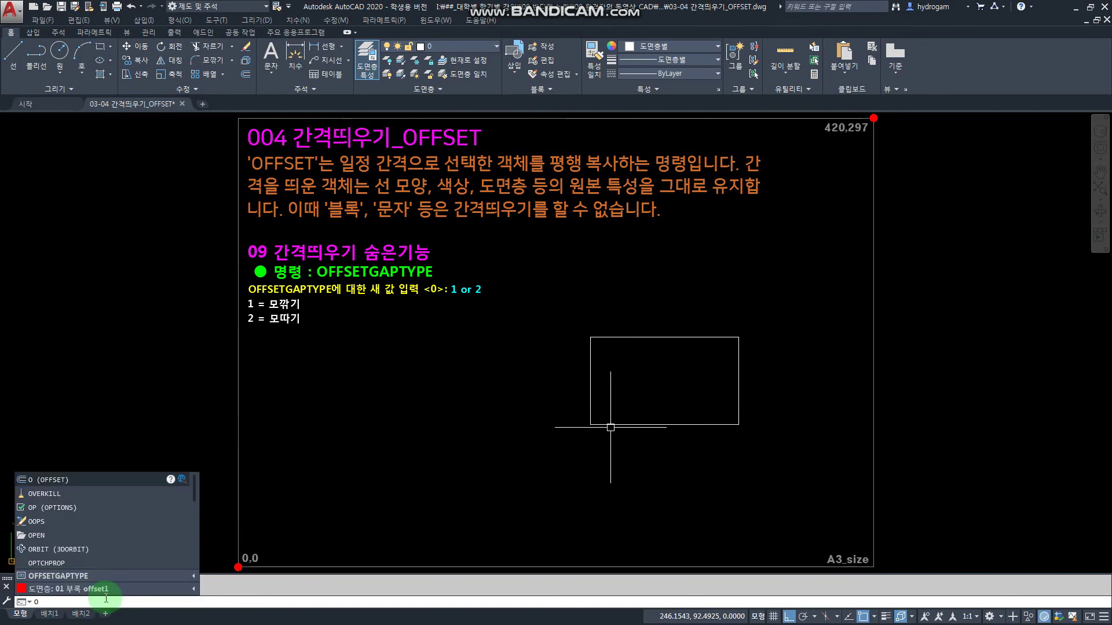
click(74, 576)
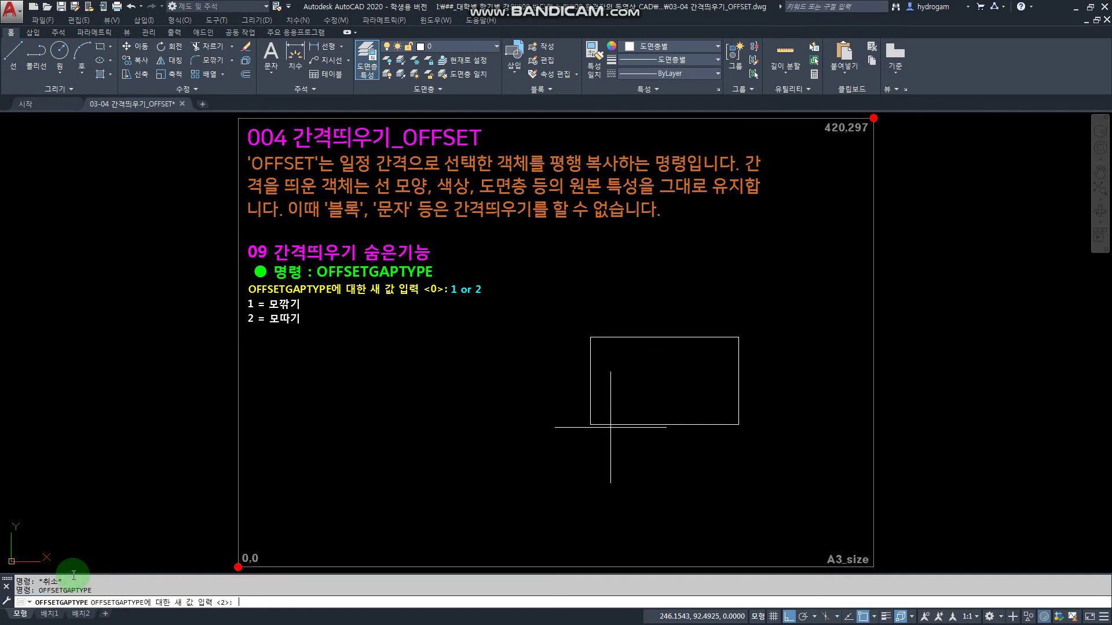
key(Return)
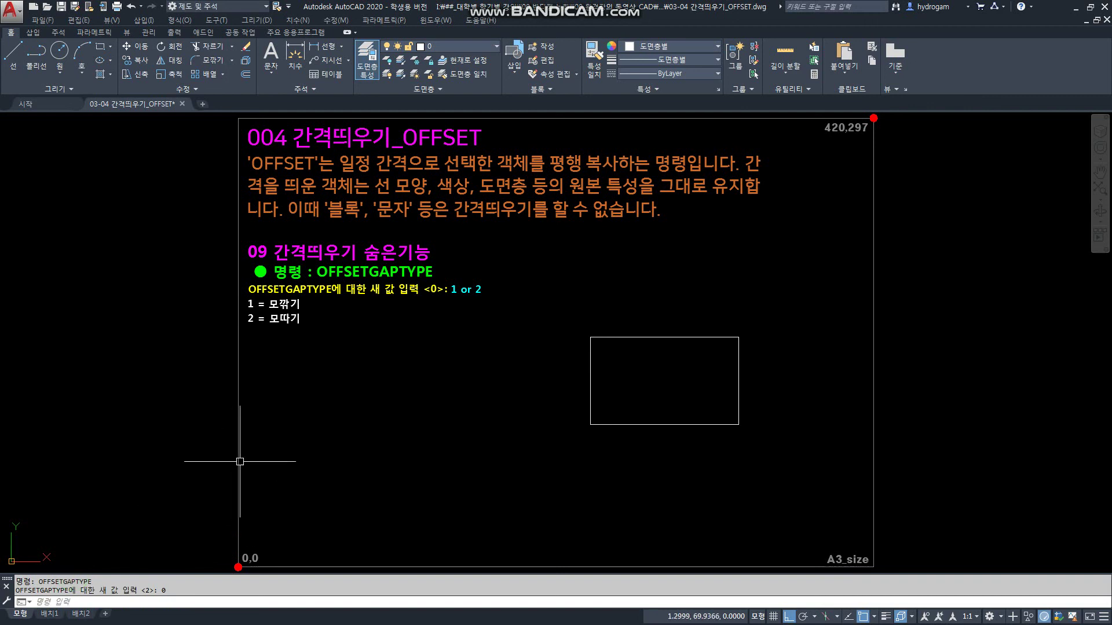
Step: Offset the rectangle outward by 10, repeating from each newest outline until seven evenly spaced sharp-cornered outlines surround the original
text(o)
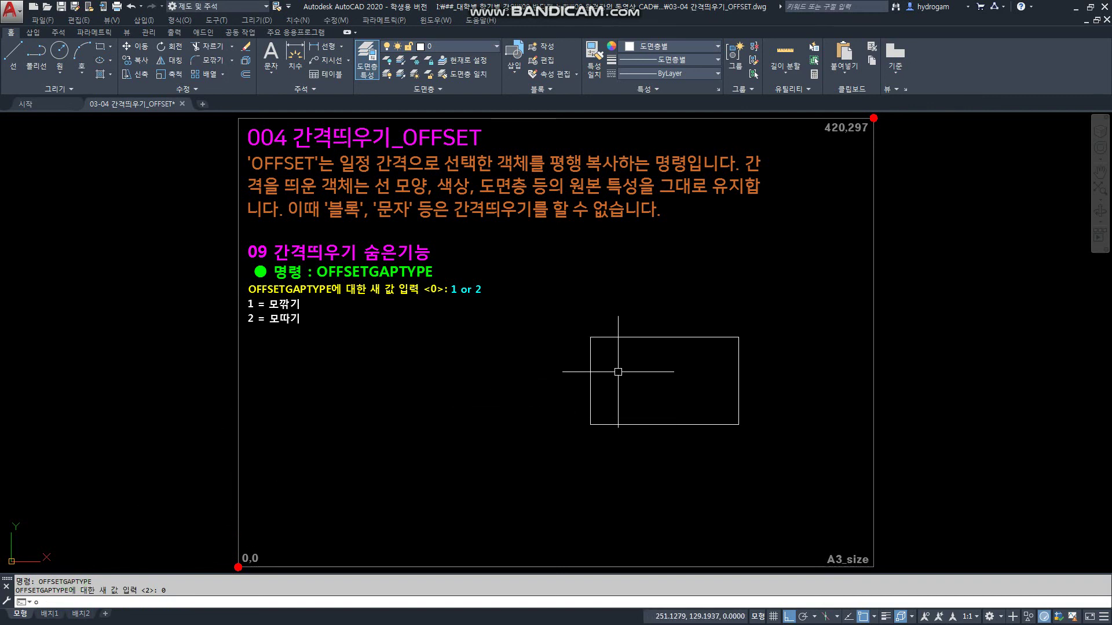
key(Return)
text(10)
key(Return)
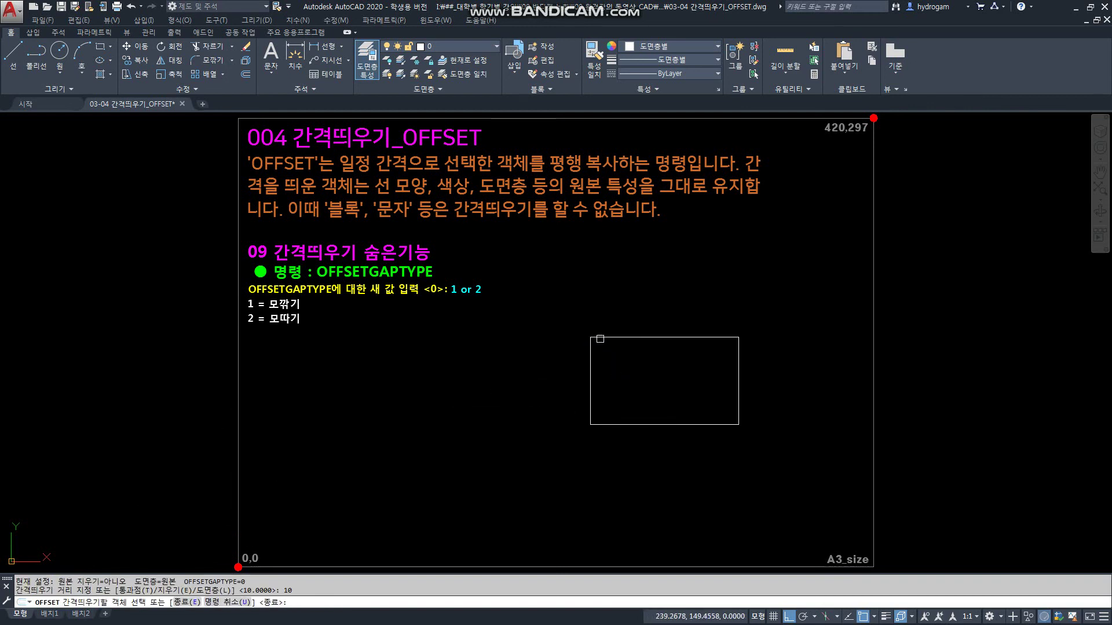
click(591, 339)
click(589, 318)
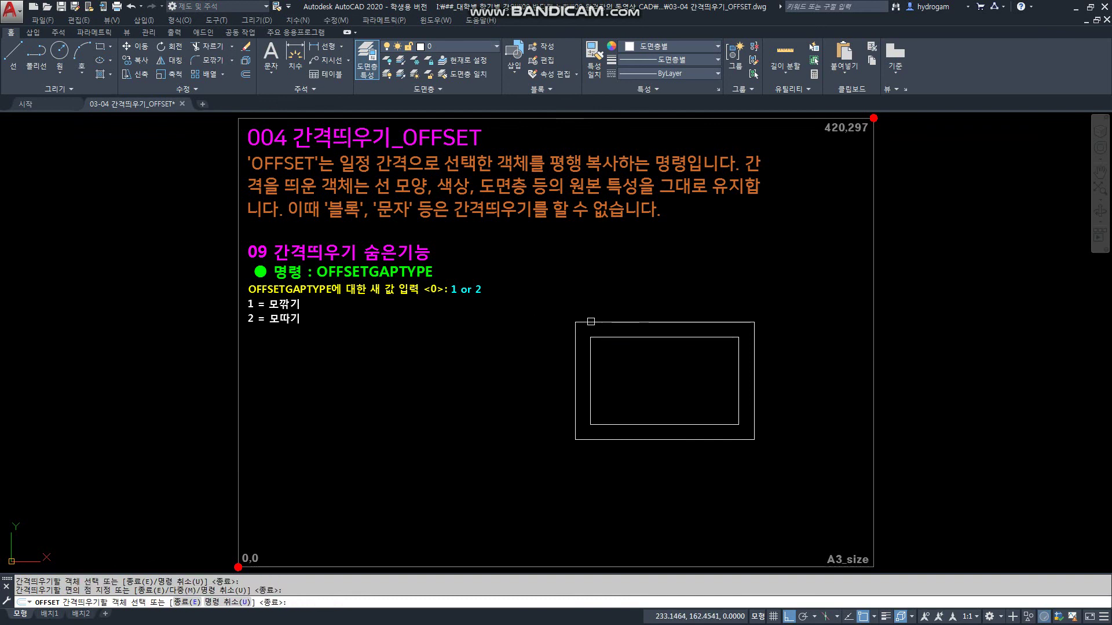
click(586, 322)
click(586, 309)
click(586, 307)
click(579, 299)
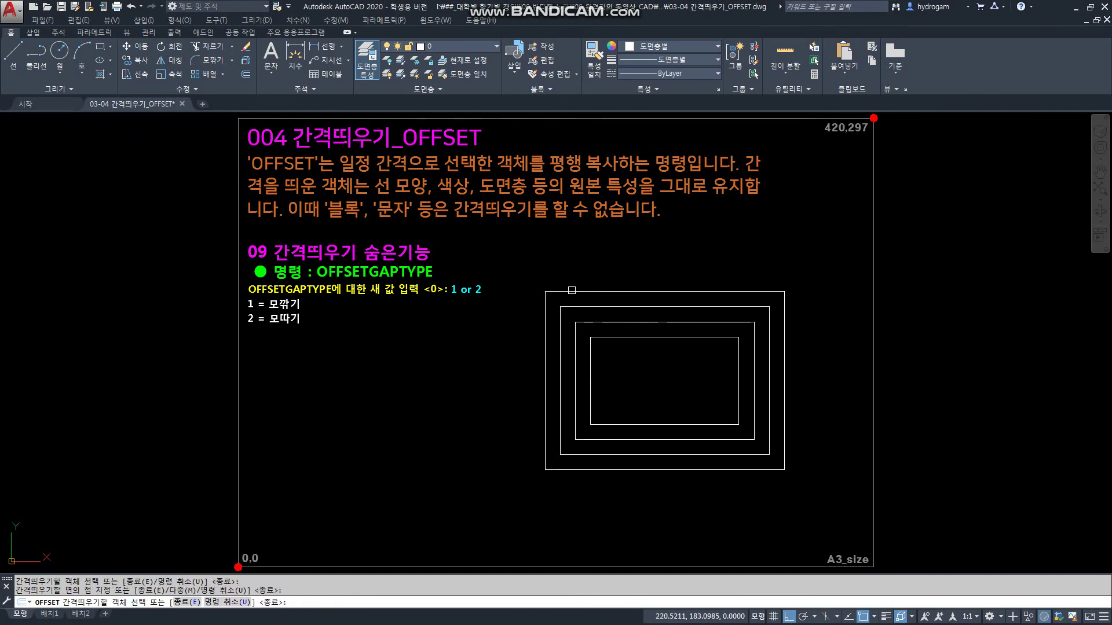
click(573, 293)
click(570, 280)
click(568, 277)
click(556, 263)
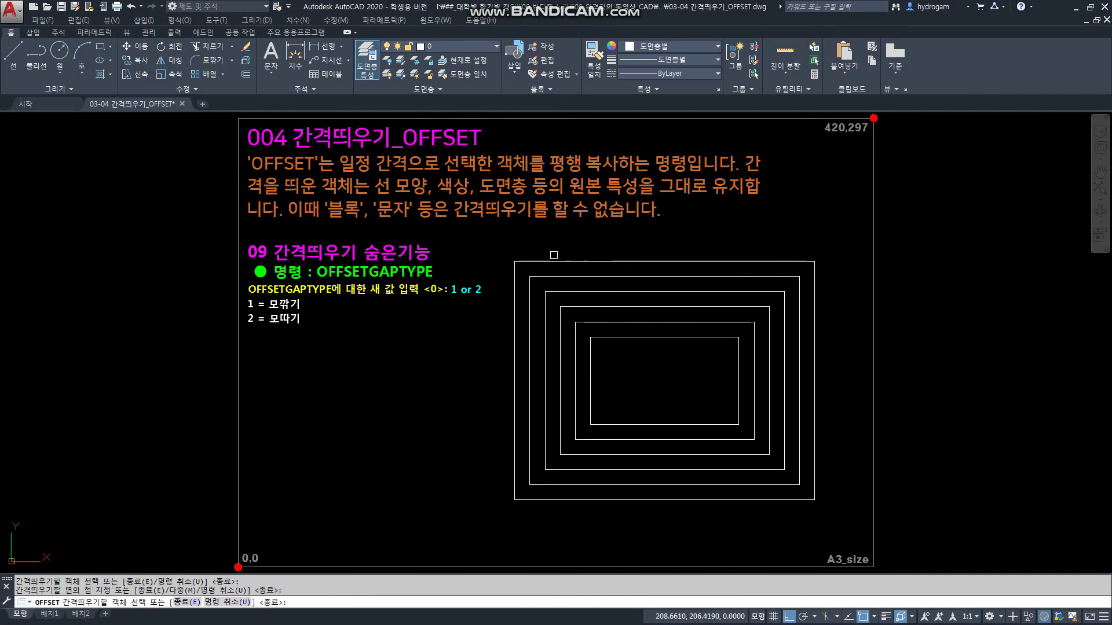
click(544, 262)
click(541, 240)
click(537, 246)
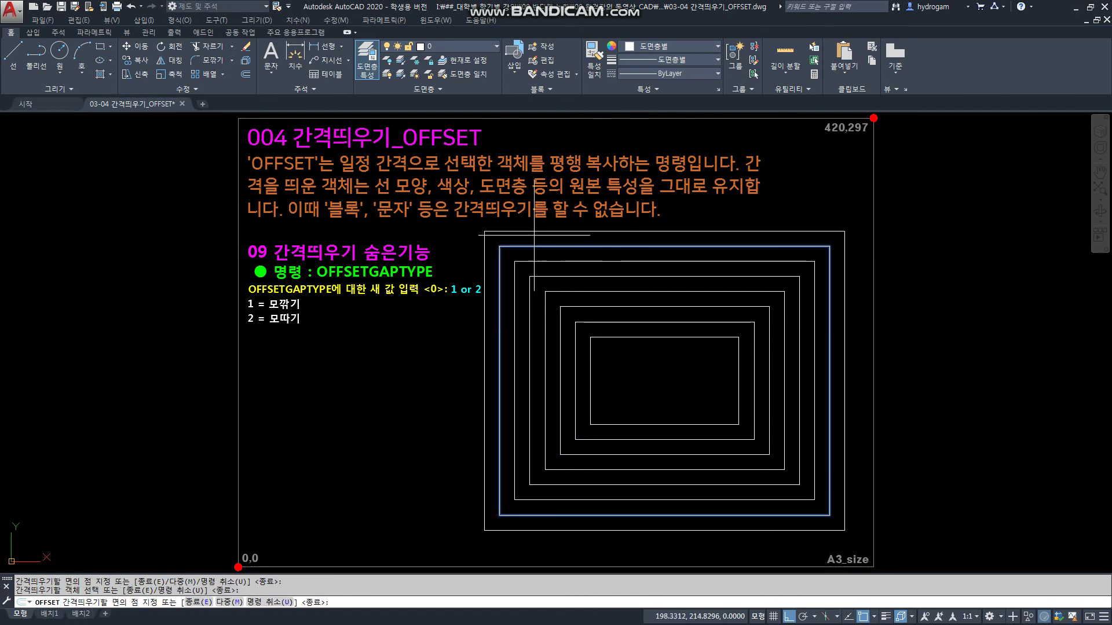
click(528, 226)
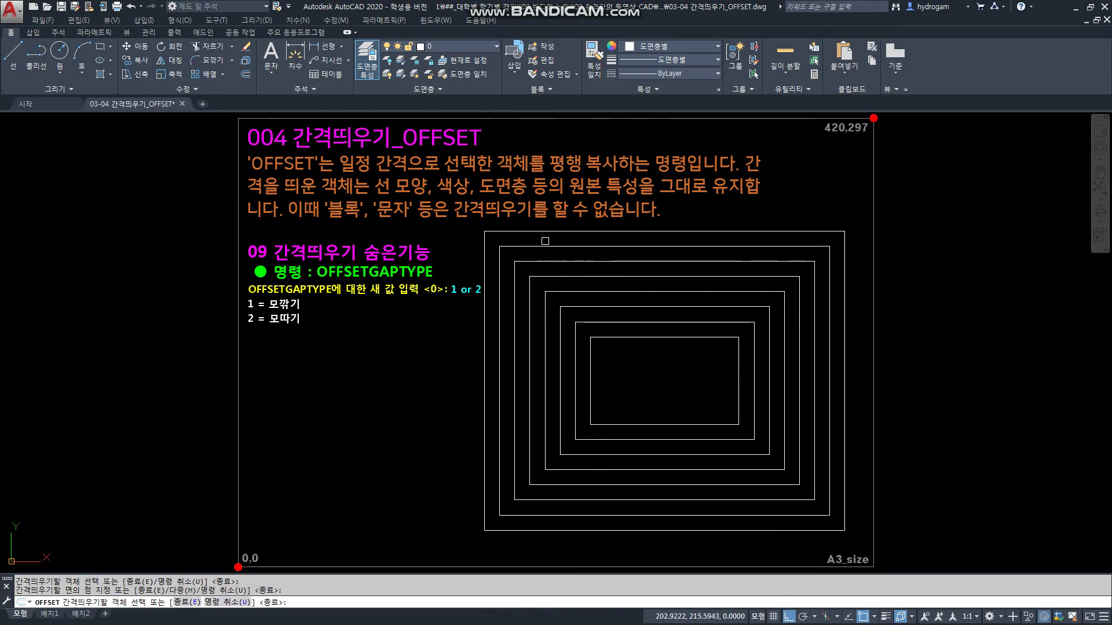